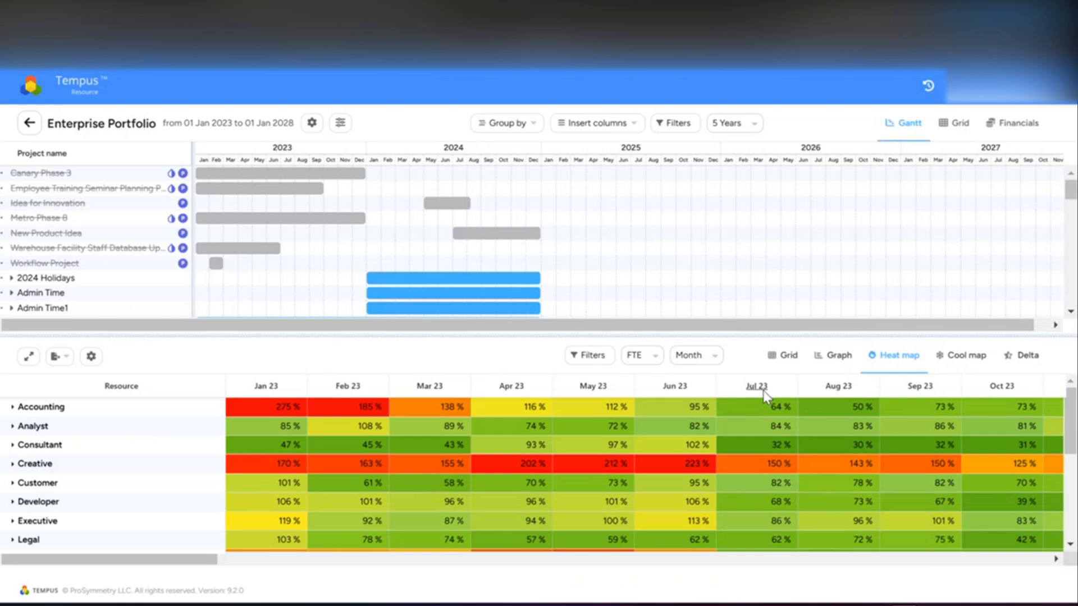
Turn on milestones, project names and end dates in the Gantt chart options
{"action": "left_click", "coordinate": [310, 124]}
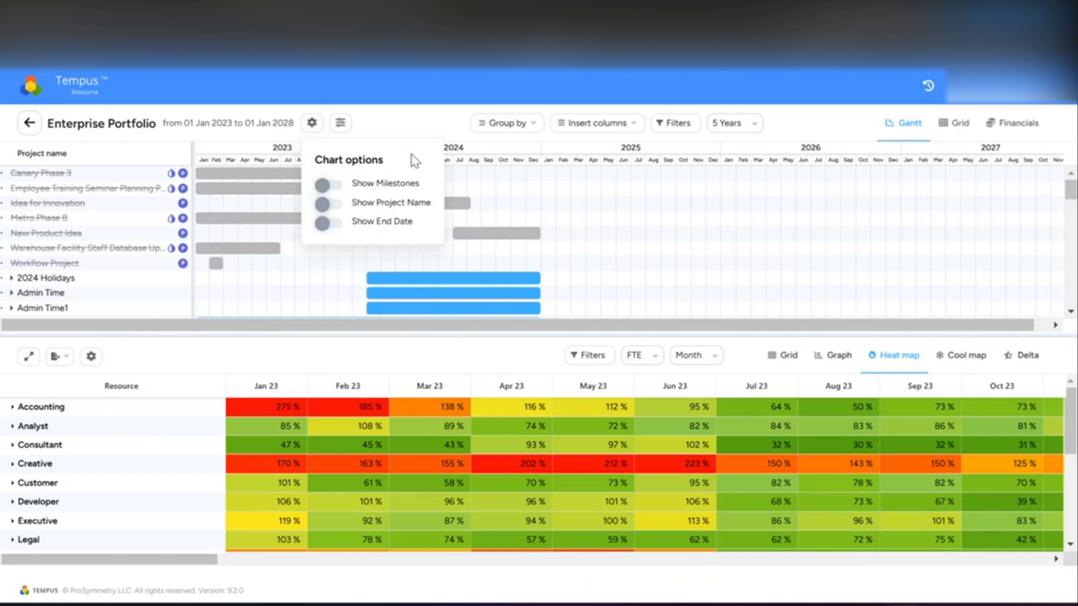
{"action": "left_click", "coordinate": [330, 188]}
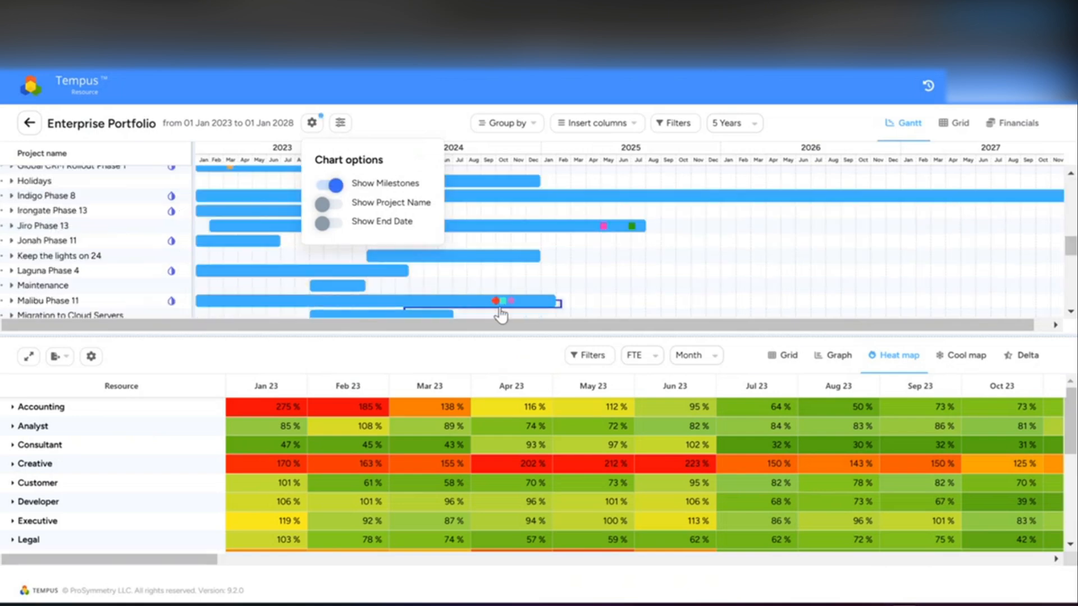
{"action": "mouse_move", "coordinate": [513, 306]}
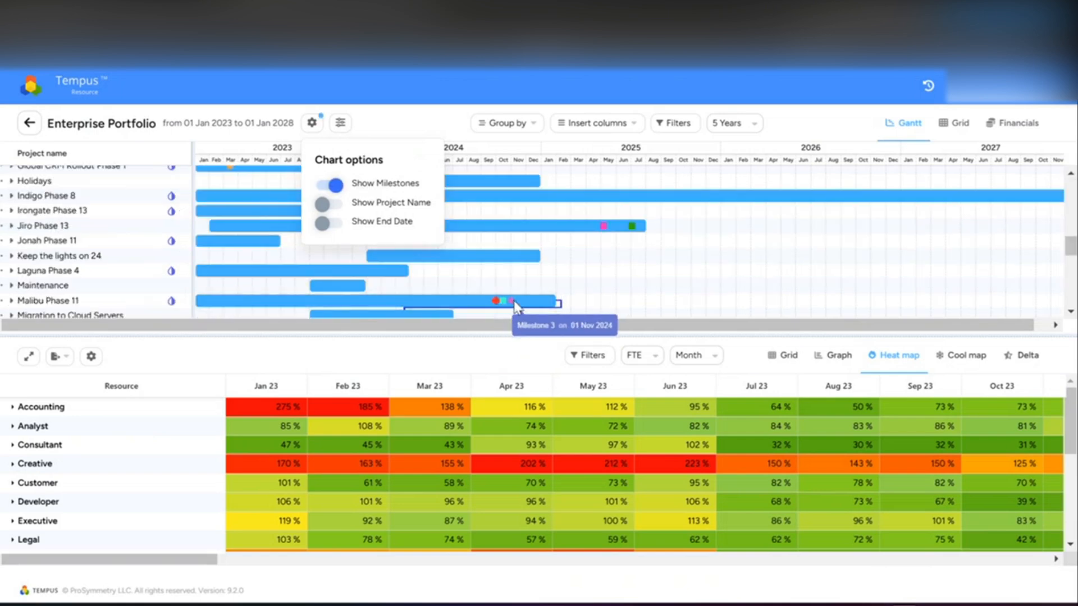
{"action": "mouse_move", "coordinate": [595, 230]}
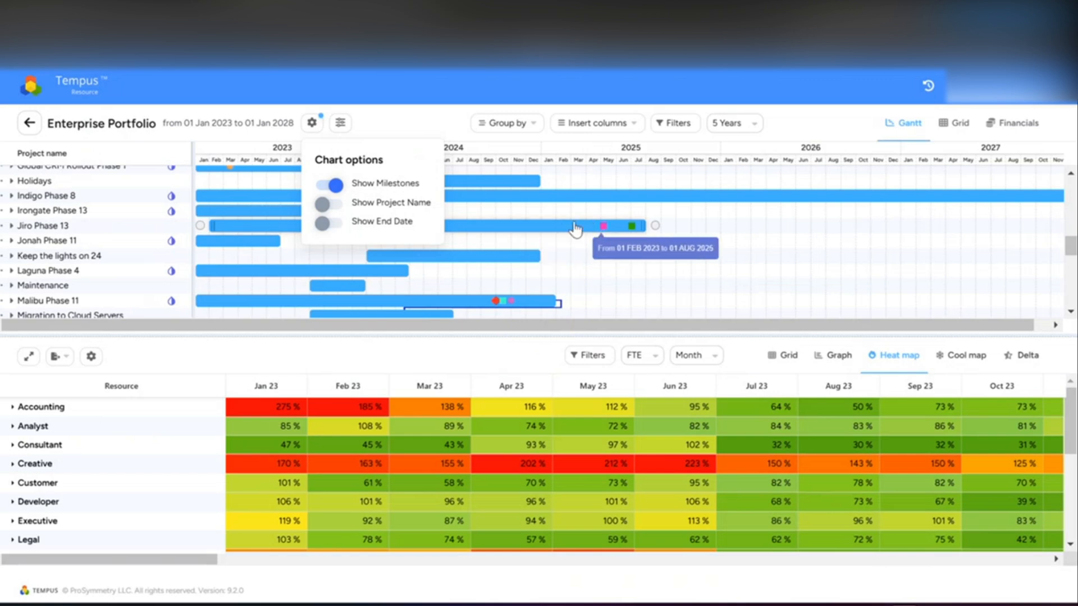
{"action": "left_click", "coordinate": [323, 205]}
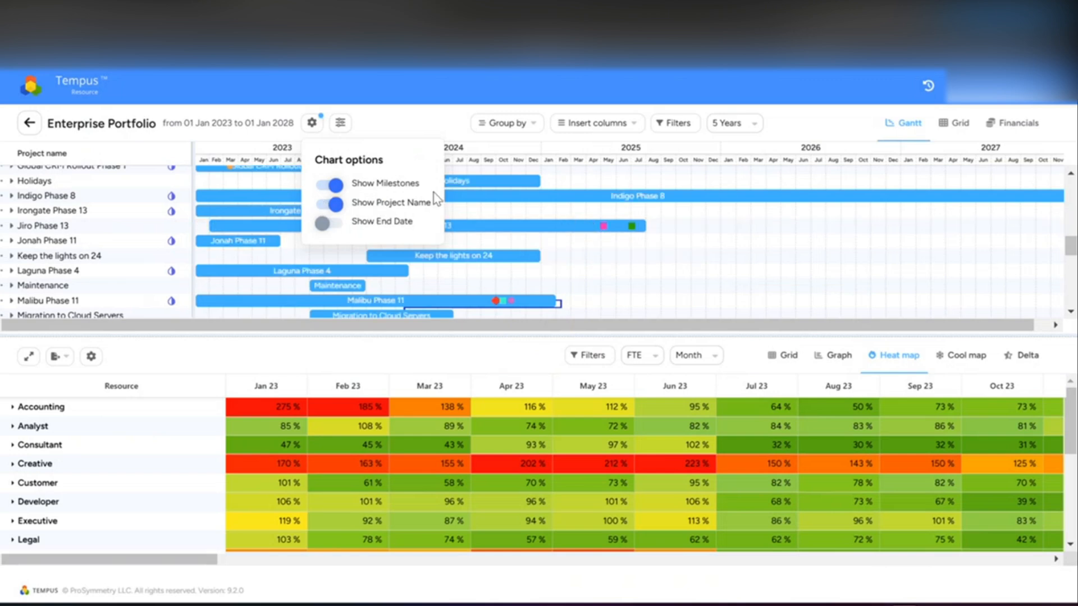
{"action": "mouse_move", "coordinate": [650, 196]}
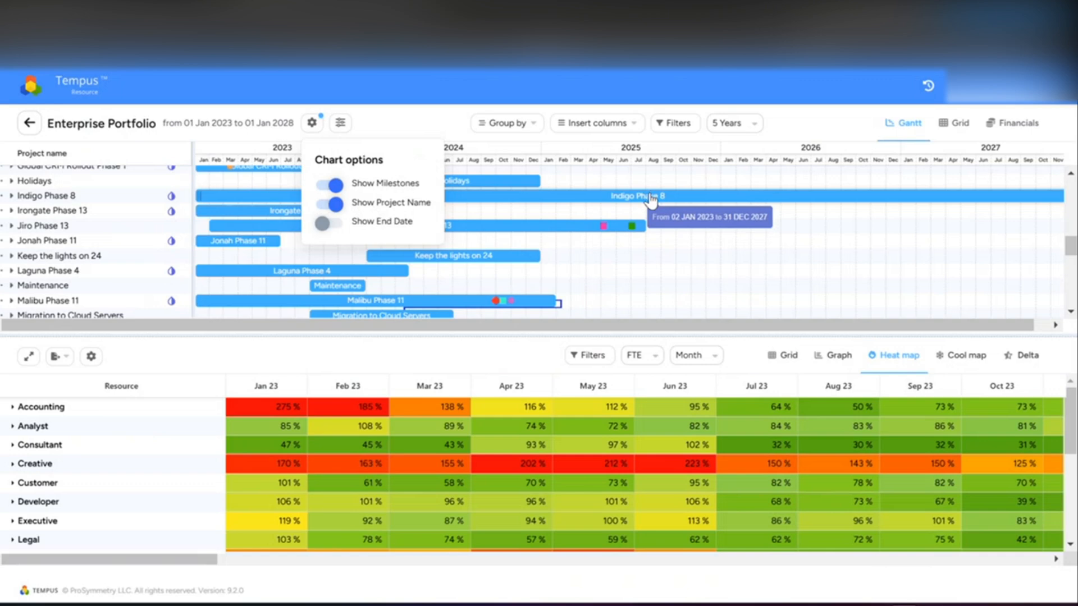
{"action": "left_click", "coordinate": [323, 225]}
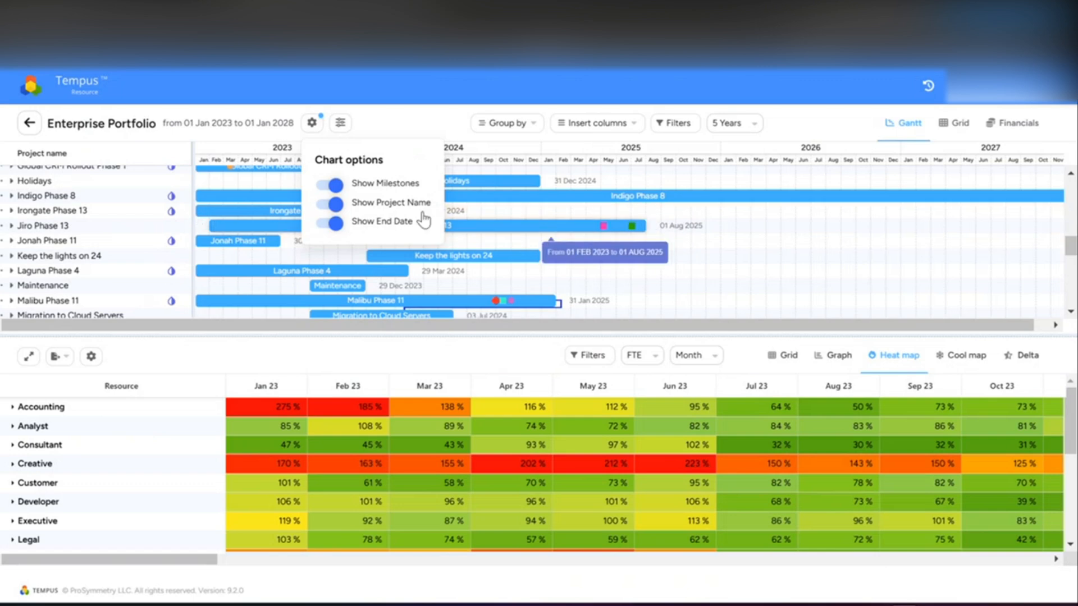
View the portfolio's resource efficiency co-efficient settings and close them without saving
{"action": "left_click", "coordinate": [338, 120]}
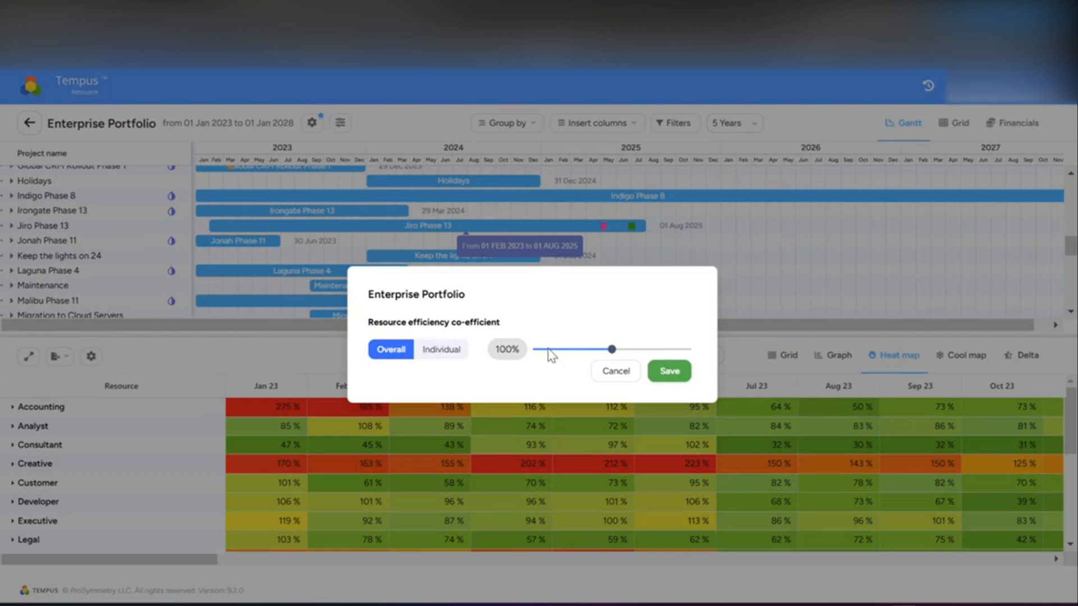
{"action": "left_click", "coordinate": [616, 371]}
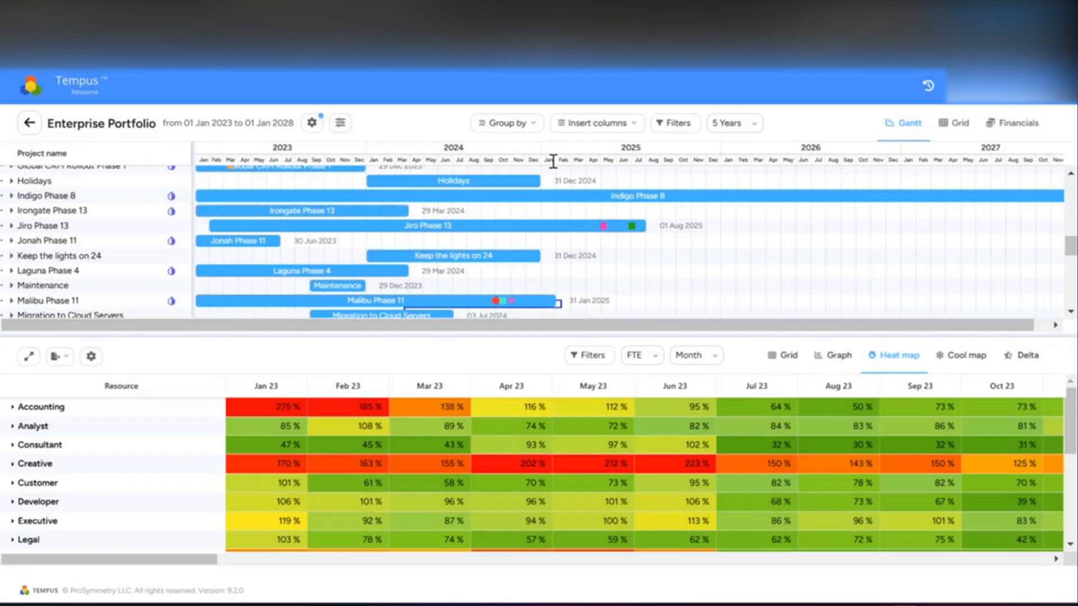
Group the projects in the Gantt chart by the Portfolio attribute
{"action": "left_click", "coordinate": [530, 124]}
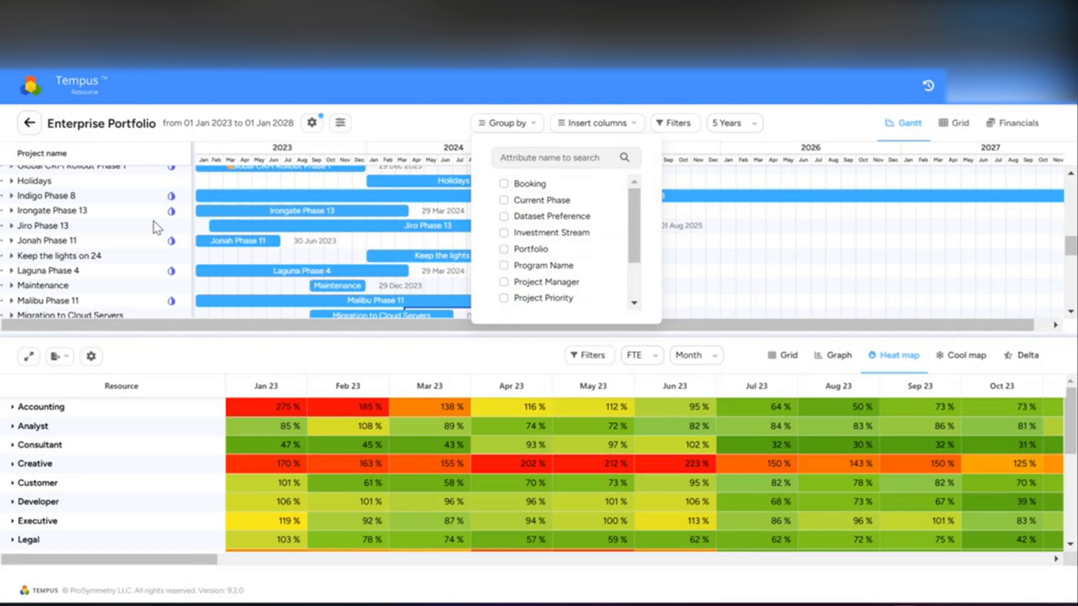
{"action": "left_click", "coordinate": [540, 253]}
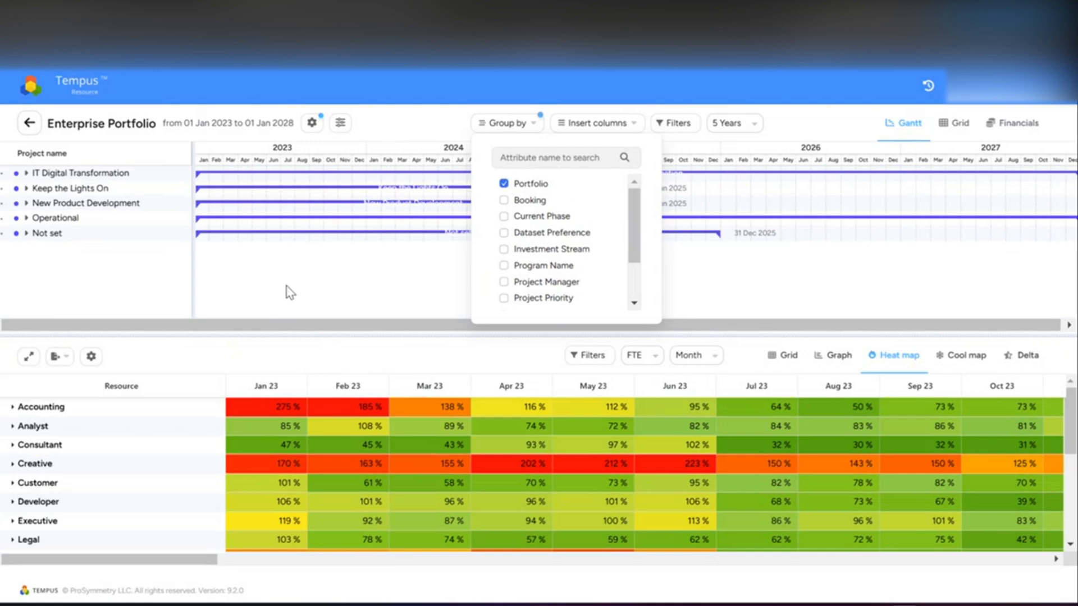
{"action": "left_click", "coordinate": [284, 238]}
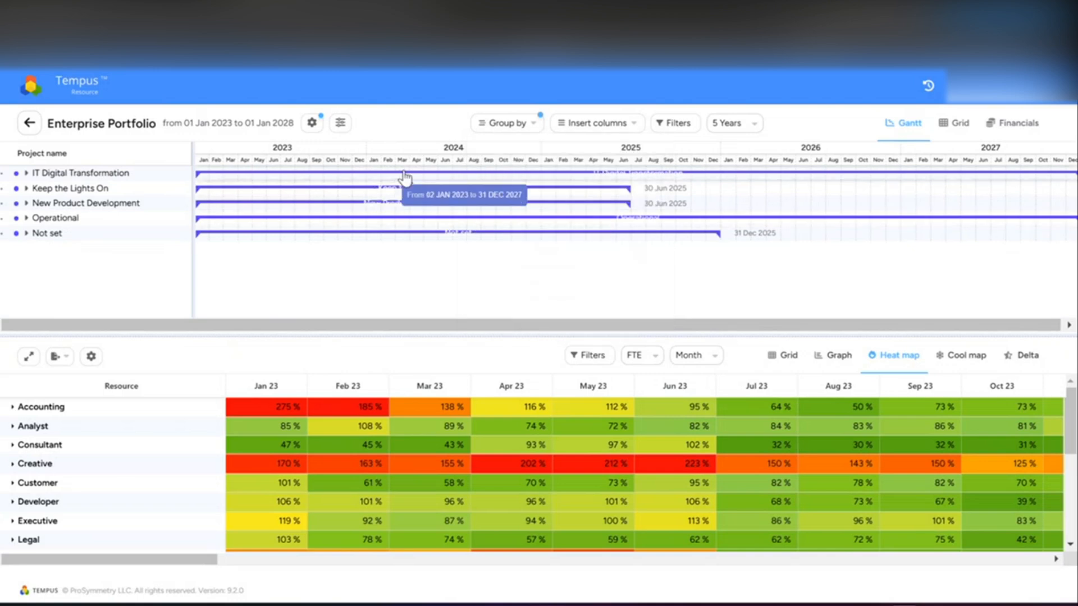
Expand the IT Digital Transformation group, look through its projects, and collapse it again
{"action": "left_click", "coordinate": [26, 174]}
{"action": "scroll", "coordinate": [168, 247], "scroll_direction": "up", "scroll_amount": 3}
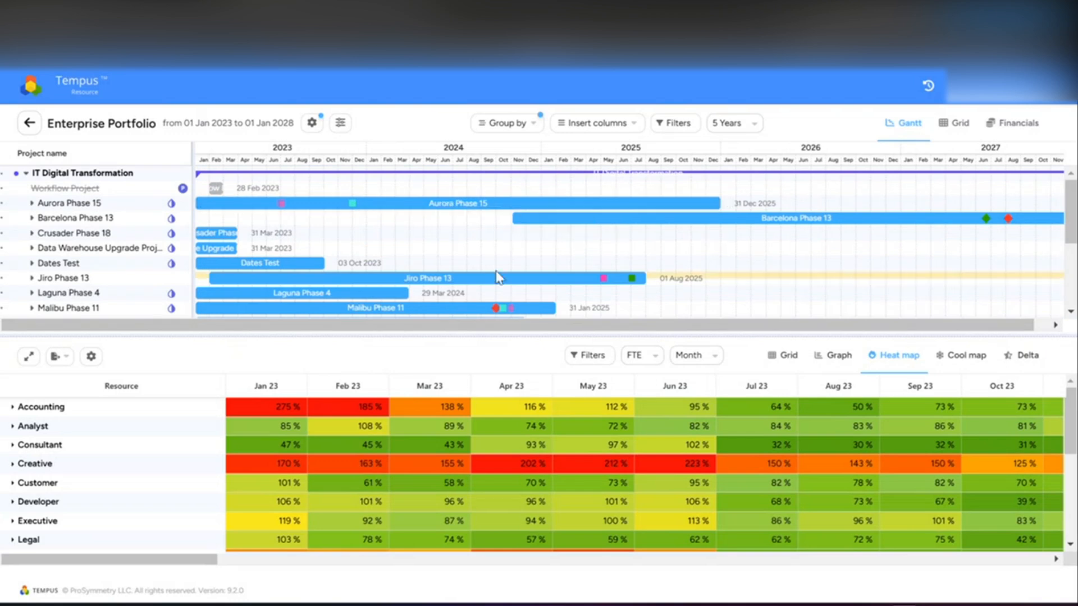
{"action": "scroll", "coordinate": [494, 280], "scroll_direction": "down", "scroll_amount": 3}
{"action": "scroll", "coordinate": [495, 279], "scroll_direction": "down", "scroll_amount": 3}
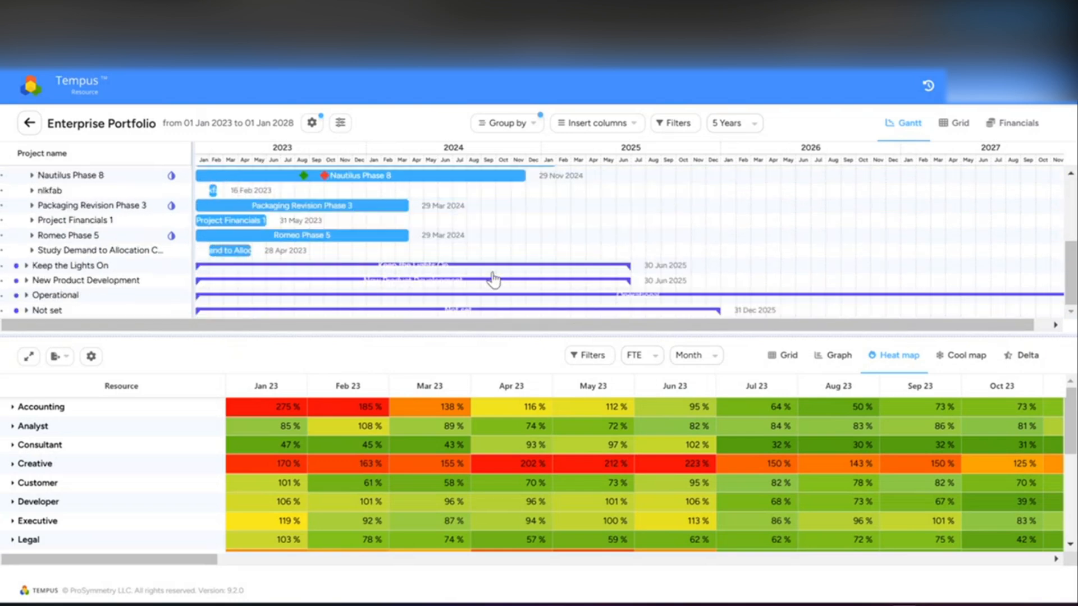
{"action": "scroll", "coordinate": [494, 269], "scroll_direction": "up", "scroll_amount": 6}
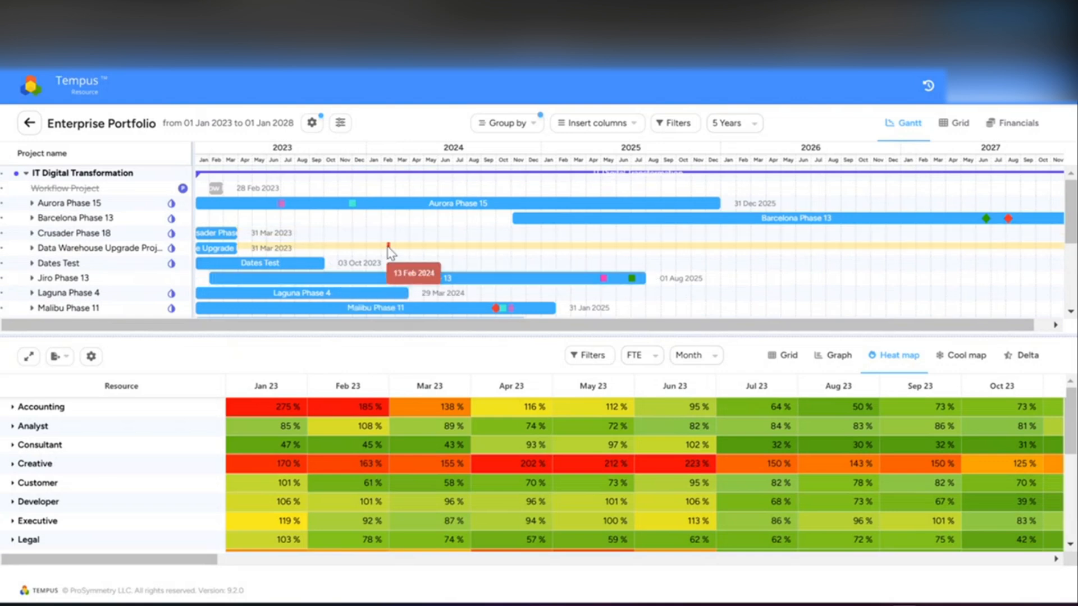
{"action": "left_click", "coordinate": [26, 174]}
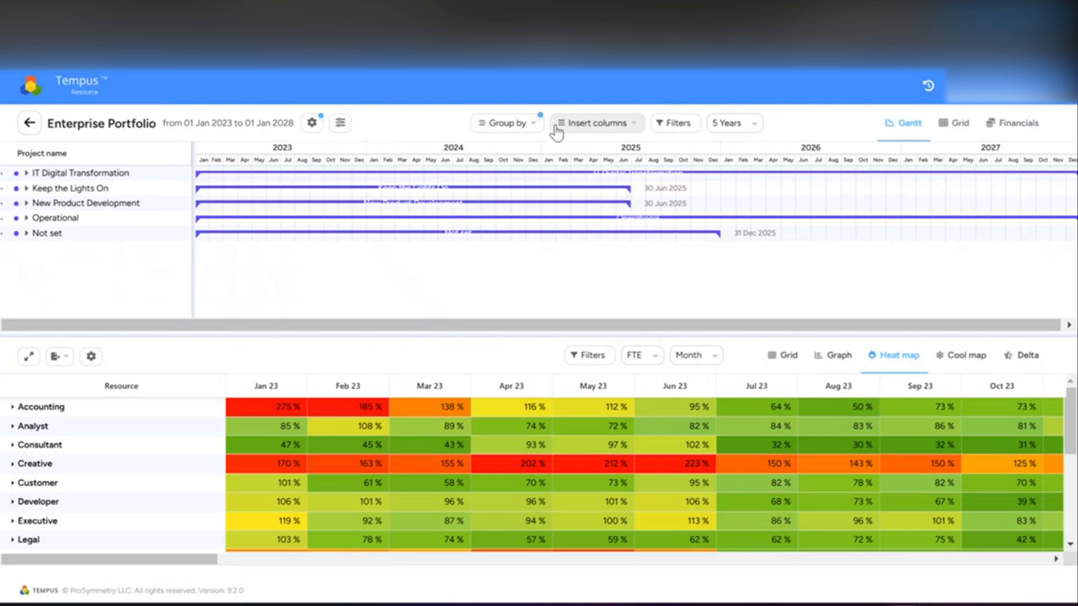
Remove the Portfolio grouping from the project list
{"action": "left_click", "coordinate": [504, 122]}
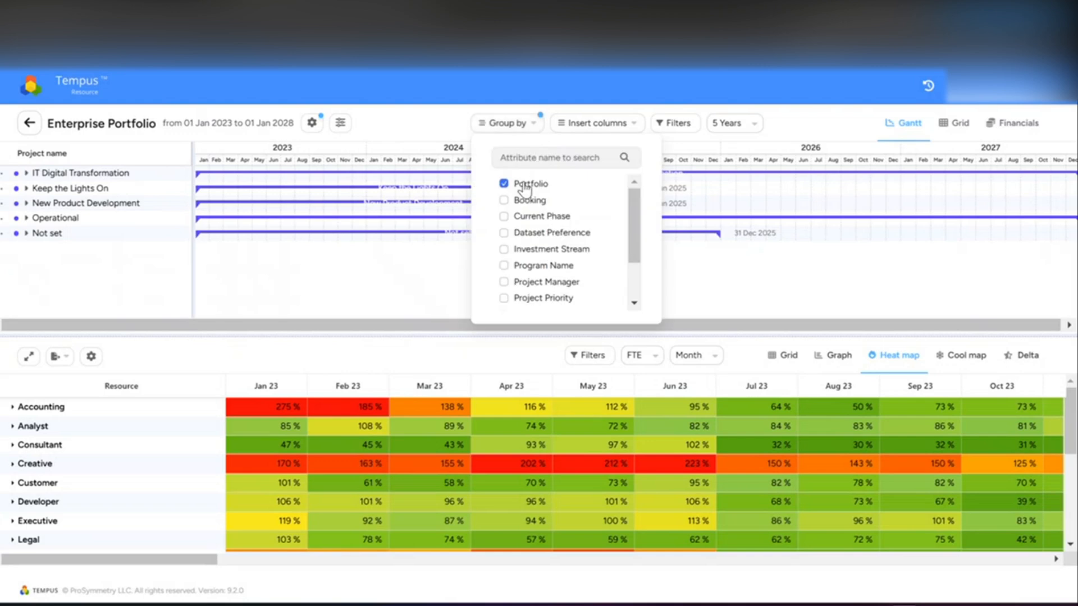
{"action": "left_click", "coordinate": [525, 188]}
Insert the Project Size and Project Priority columns beside the project names
{"action": "left_click", "coordinate": [617, 123]}
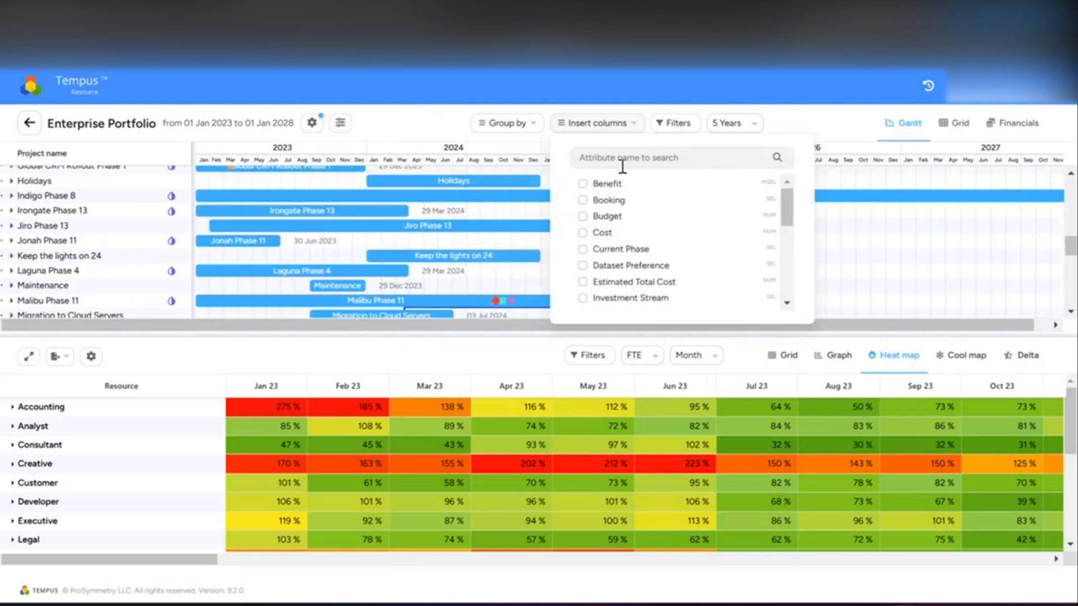
{"action": "scroll", "coordinate": [650, 267], "scroll_direction": "down", "scroll_amount": 3}
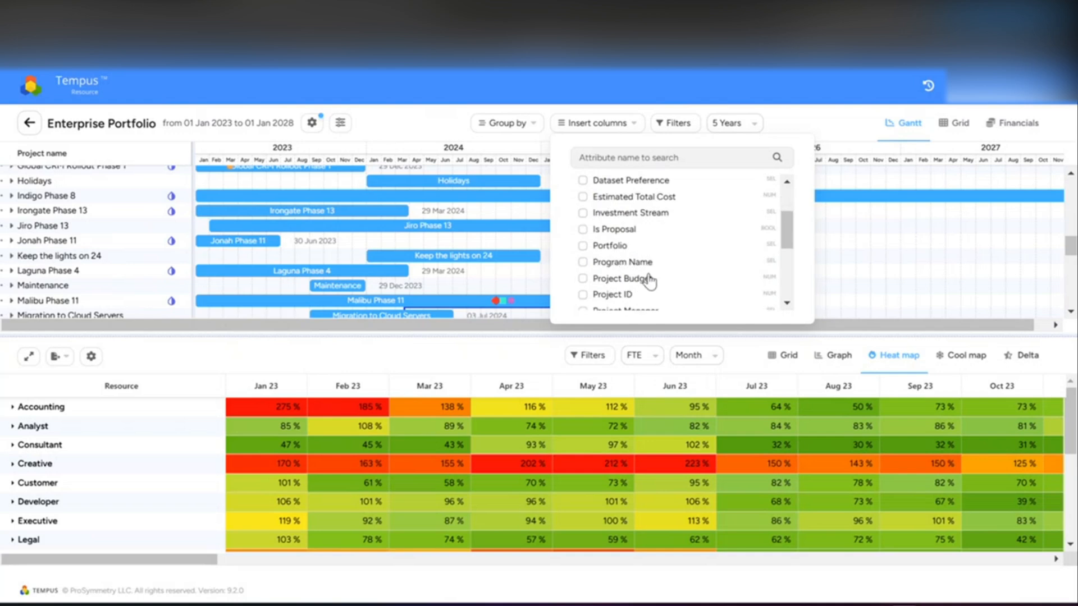
{"action": "scroll", "coordinate": [635, 256], "scroll_direction": "down", "scroll_amount": 2}
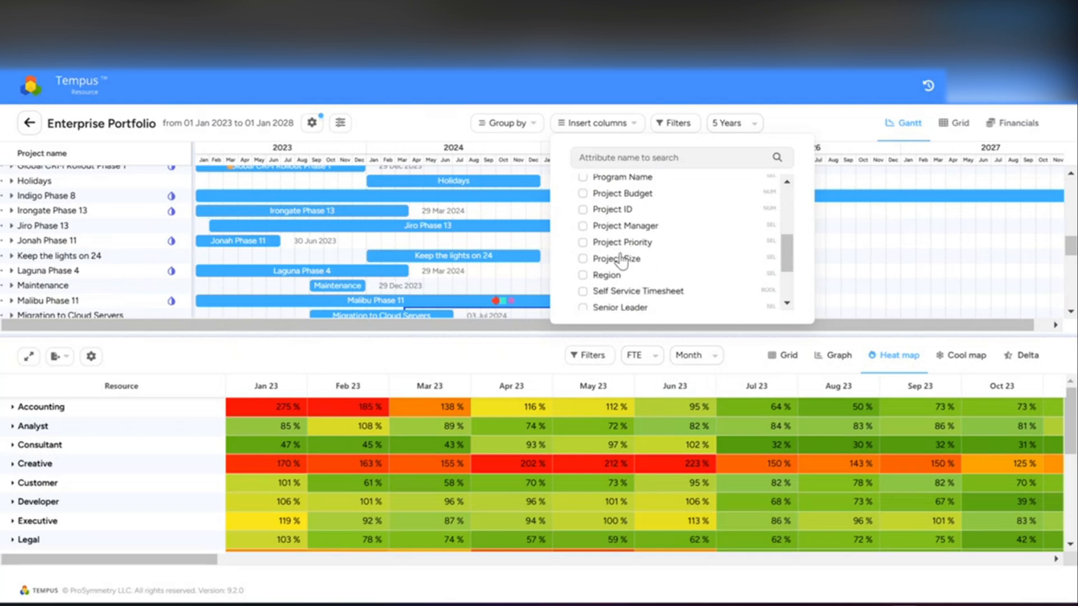
{"action": "left_click", "coordinate": [628, 261]}
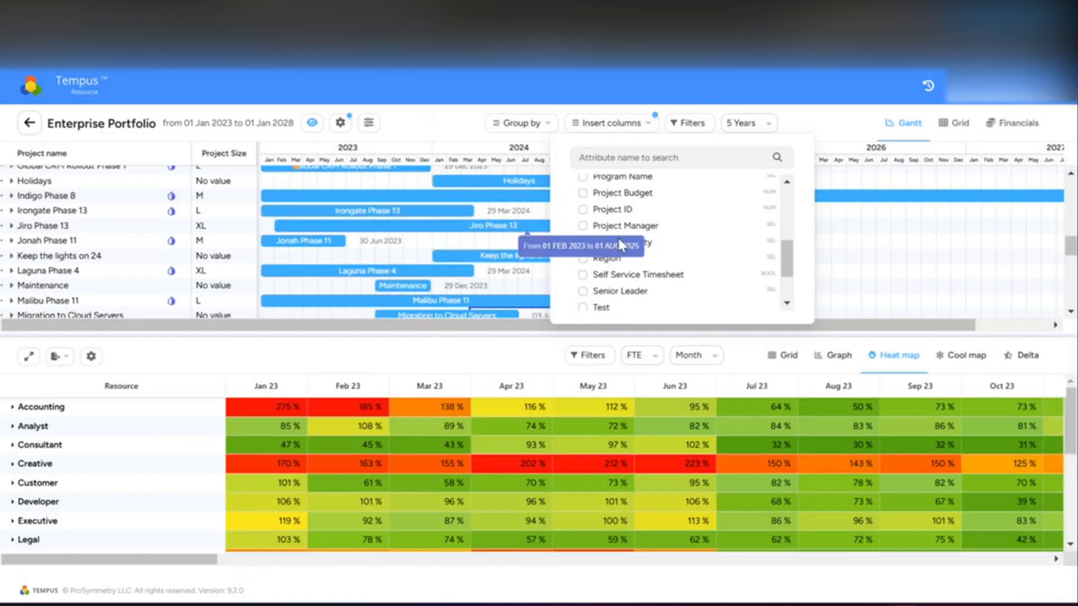
{"action": "left_click", "coordinate": [618, 240]}
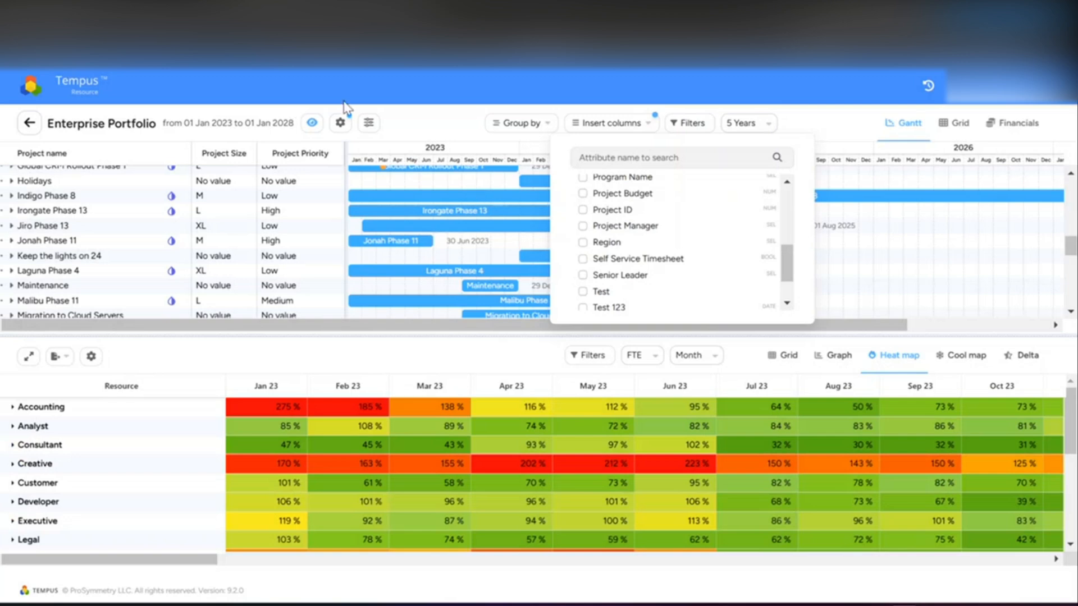
{"action": "left_click", "coordinate": [344, 103]}
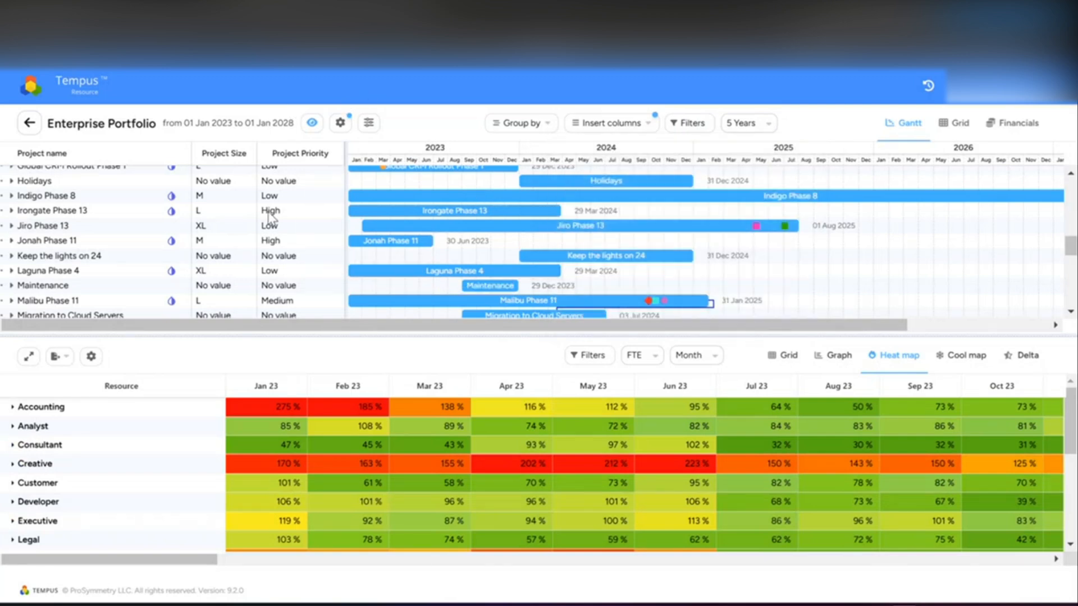
{"action": "scroll", "coordinate": [272, 220], "scroll_direction": "up", "scroll_amount": 10}
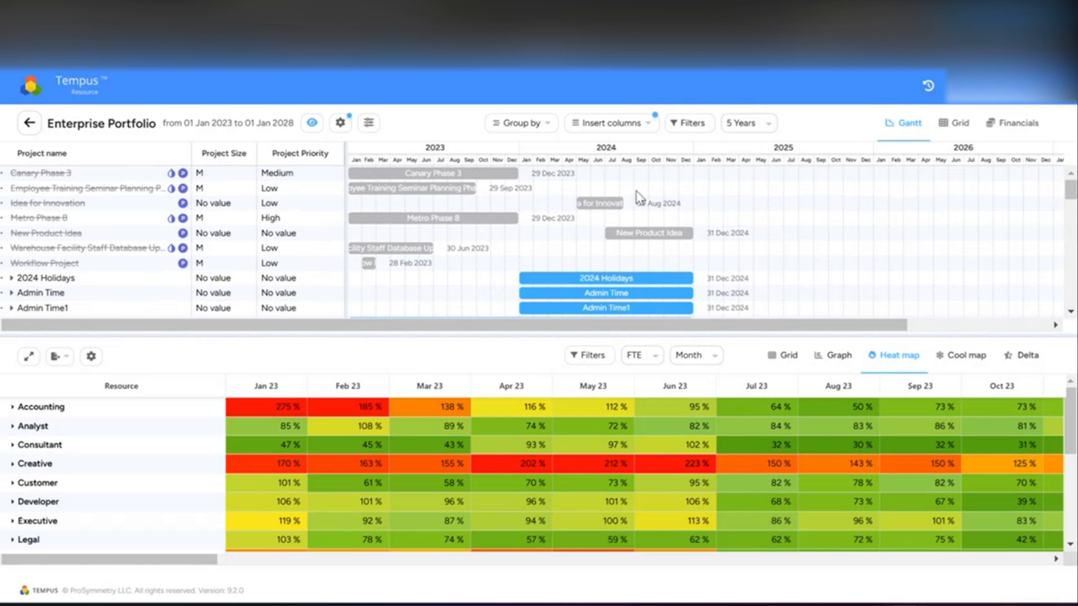
Search the project name filter for "lag", then clear the search and close the filter
{"action": "left_click", "coordinate": [689, 124]}
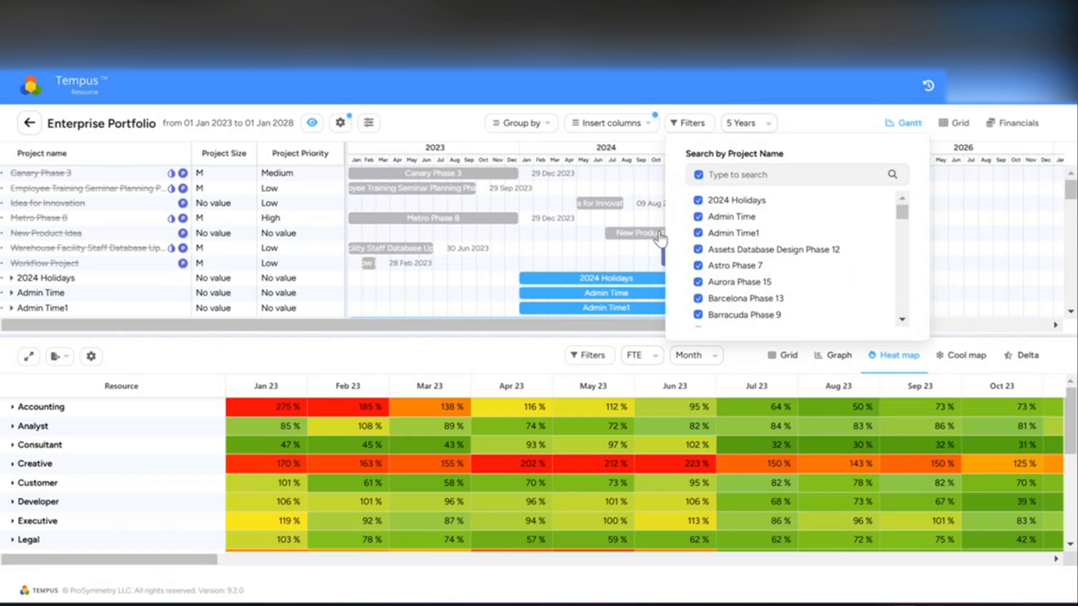
{"action": "left_click", "coordinate": [723, 179]}
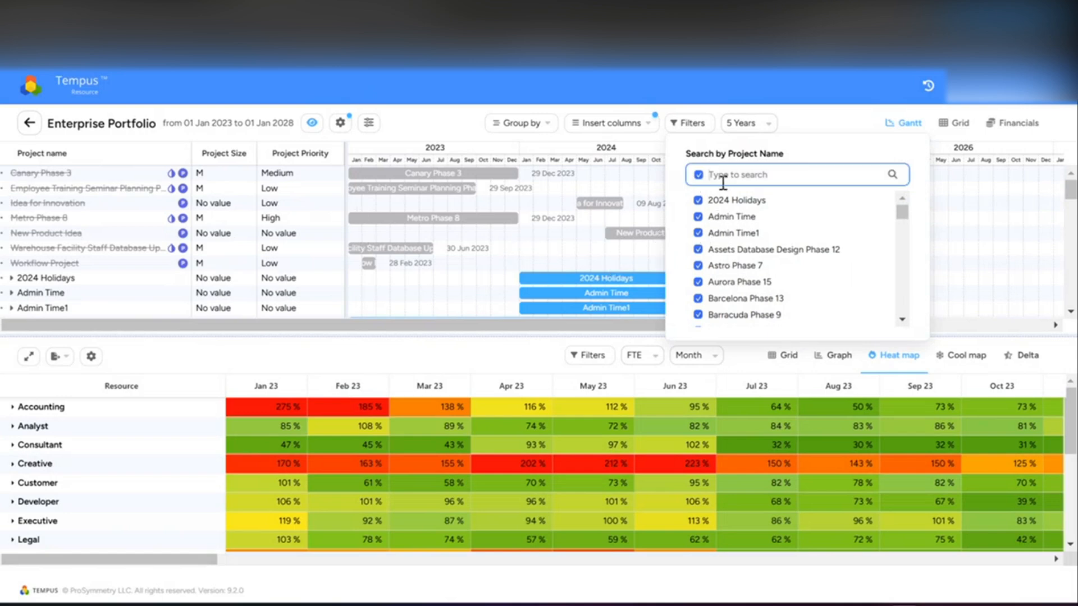
{"action": "type", "text": "lag"}
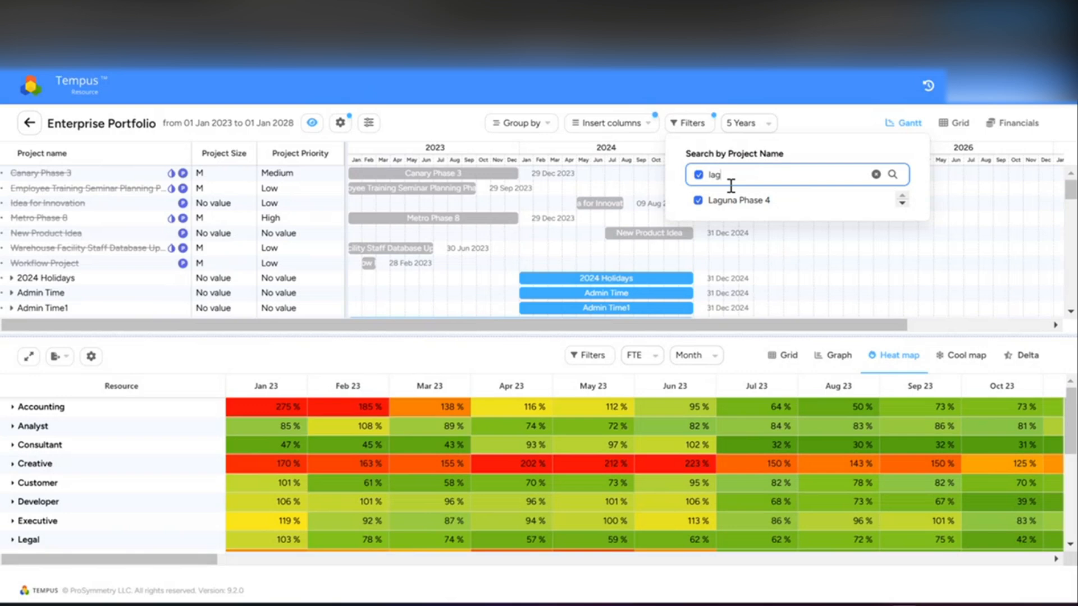
{"action": "key", "text": "BackSpace"}
{"action": "key", "text": "BackSpace"}
{"action": "key", "text": "BackSpace"}
{"action": "left_click", "coordinate": [851, 113]}
Try the 3-year and 1-year Gantt time ranges and restore the 5-year range
{"action": "left_click", "coordinate": [773, 127]}
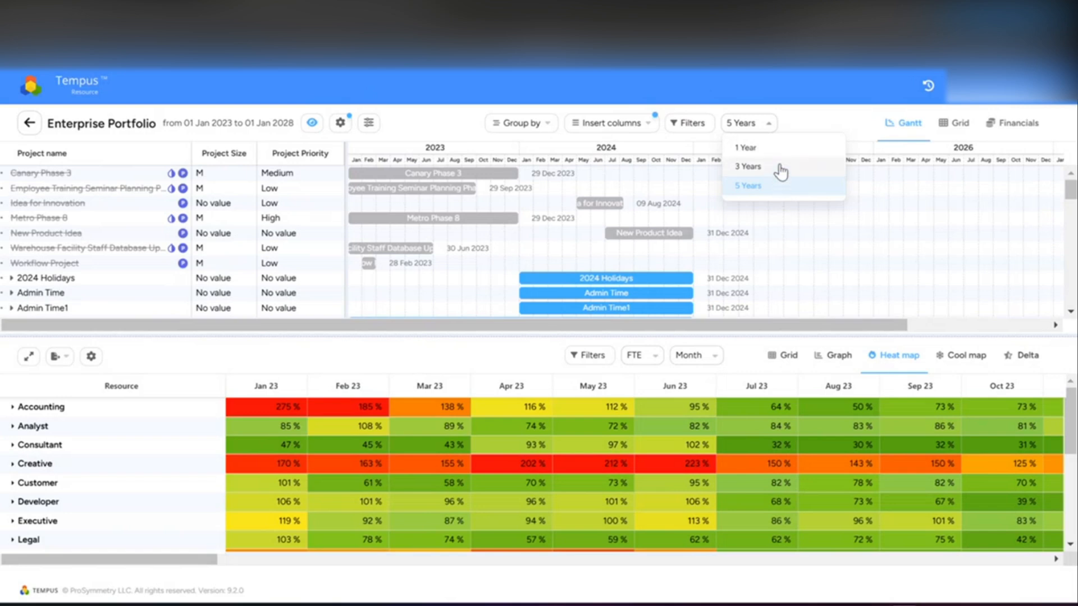
{"action": "left_click", "coordinate": [780, 167]}
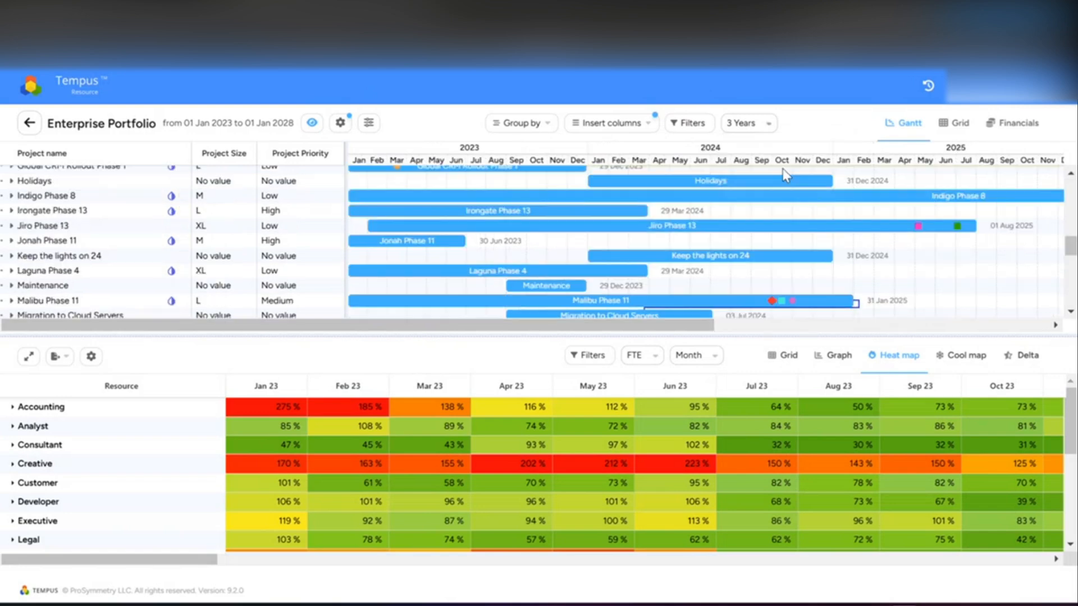
{"action": "left_click", "coordinate": [740, 123]}
{"action": "left_click", "coordinate": [754, 154]}
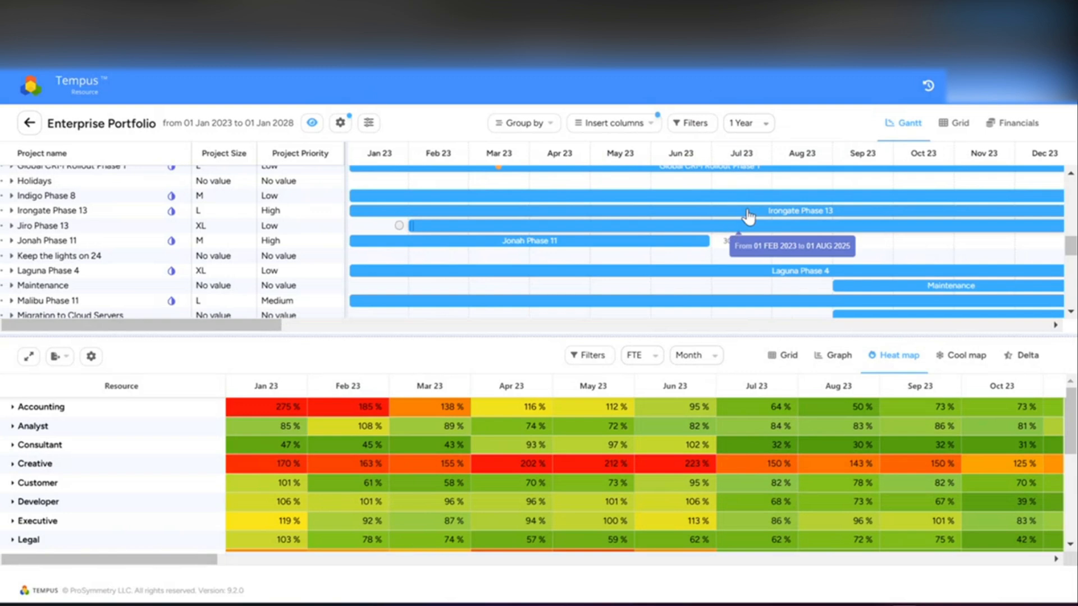
{"action": "left_click", "coordinate": [746, 125]}
{"action": "left_click", "coordinate": [741, 184]}
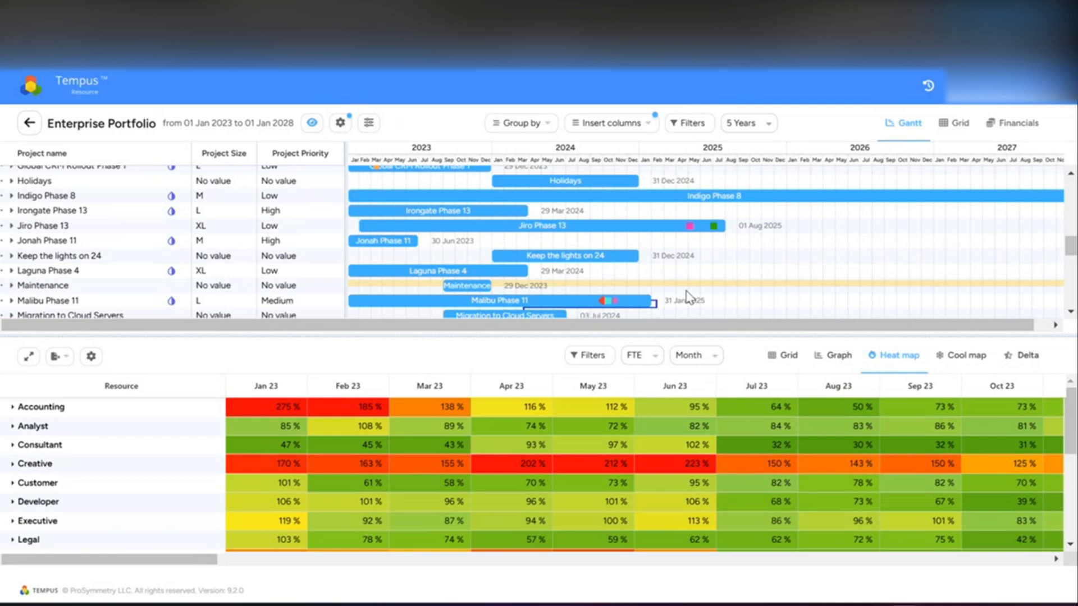
Include the excluded project Canary Phase 3 in the portfolio and locate it among the active projects
{"action": "scroll", "coordinate": [494, 252], "scroll_direction": "up", "scroll_amount": 10}
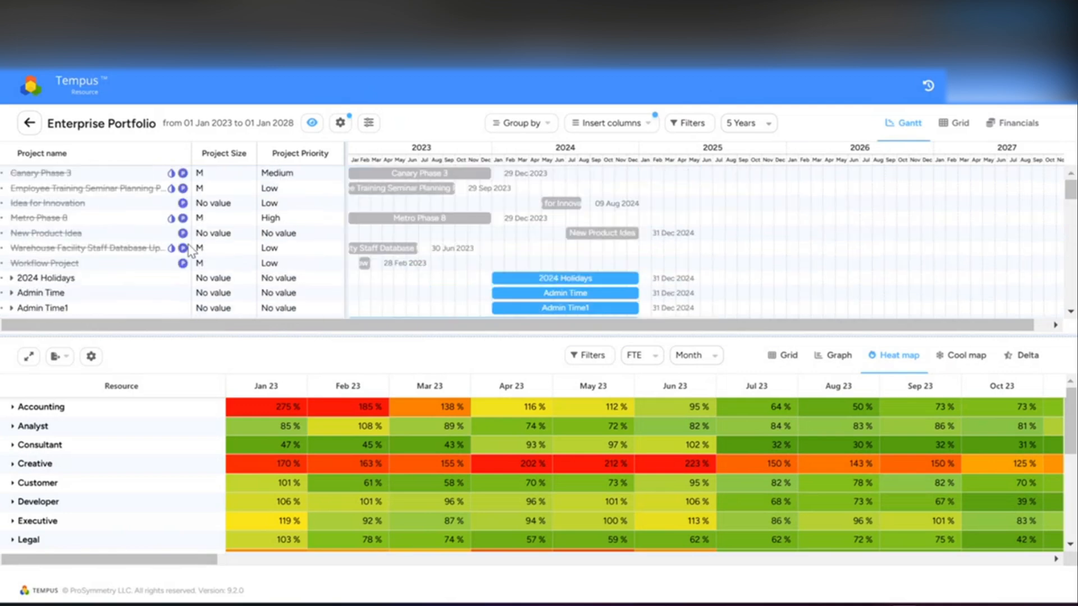
{"action": "left_click", "coordinate": [2, 181]}
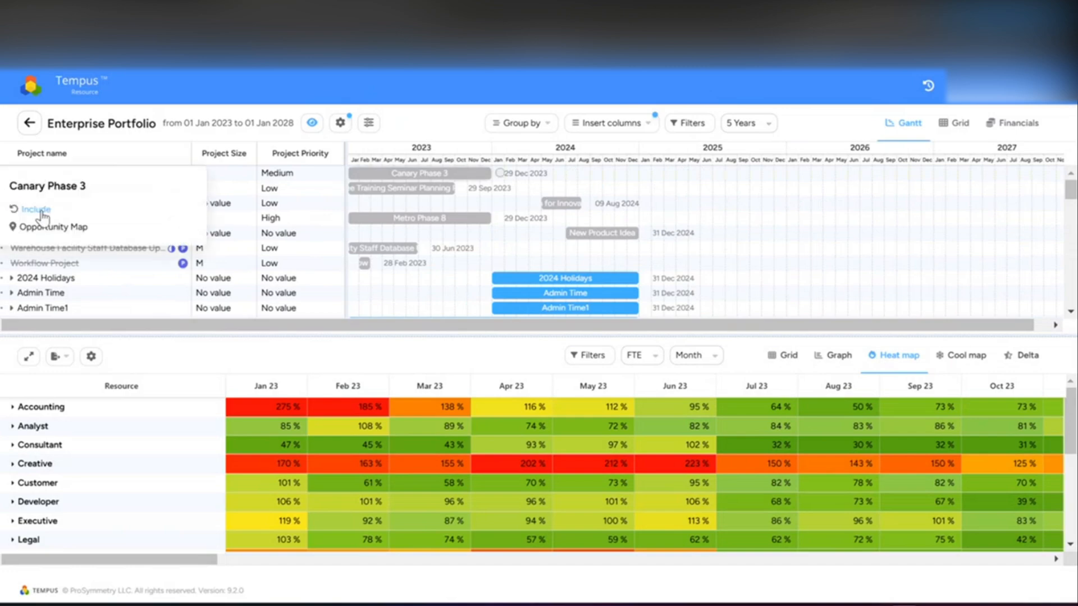
{"action": "left_click", "coordinate": [40, 210]}
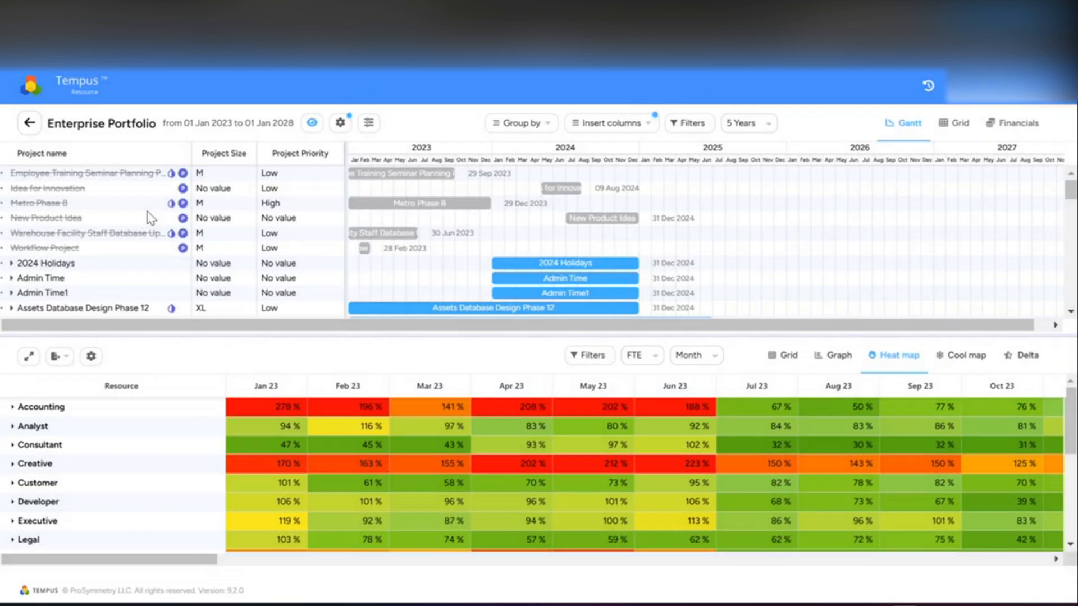
{"action": "scroll", "coordinate": [150, 218], "scroll_direction": "down", "scroll_amount": 5}
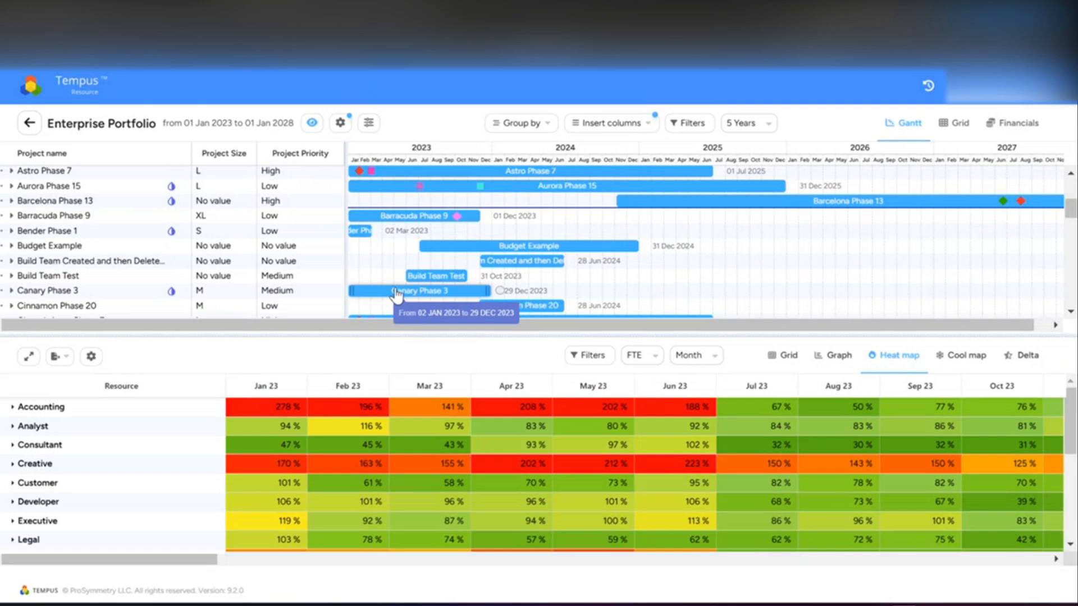
Move the Canary Phase 3 bar later in the Gantt so it ends 20 Jun 2025, and check the heat map for late 2024 to mid-2025
{"action": "left_click_drag", "start_coordinate": [397, 293], "coordinate": [490, 291]}
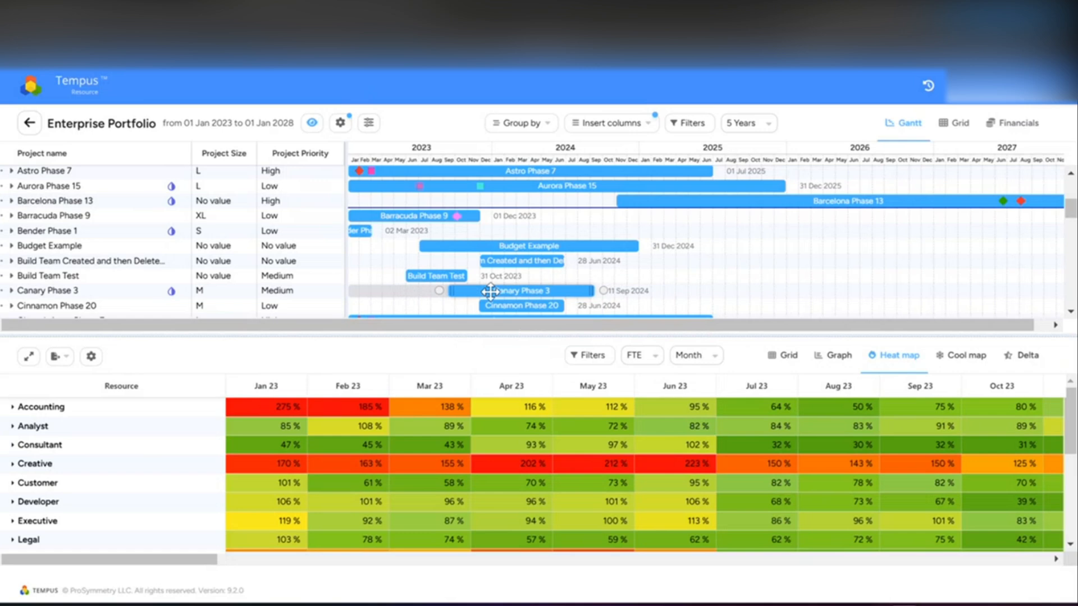
{"action": "left_click_drag", "start_coordinate": [490, 290], "coordinate": [600, 297]}
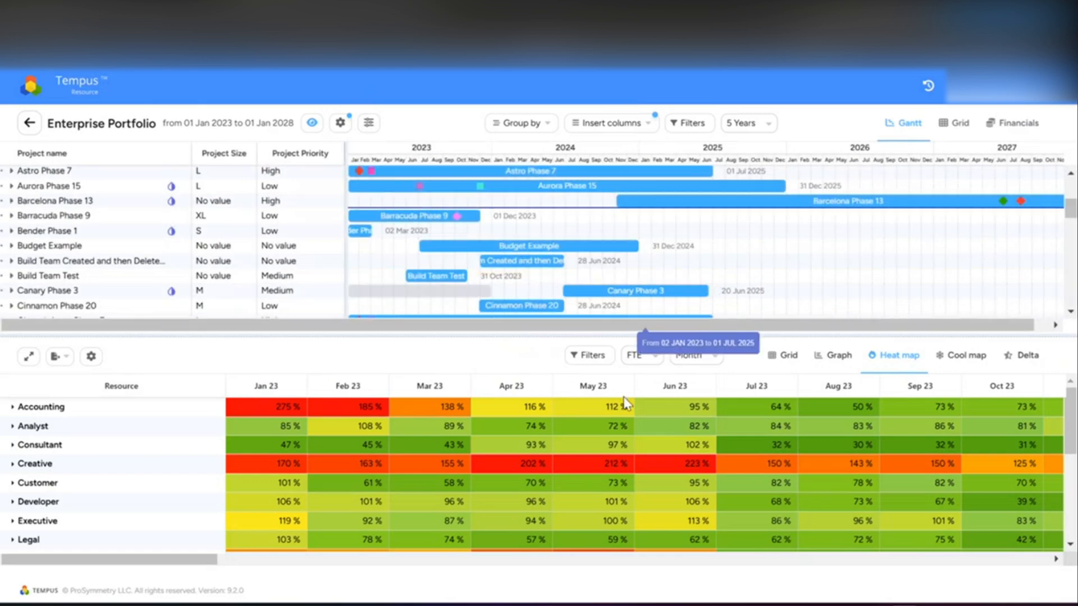
{"action": "left_click_drag", "start_coordinate": [210, 563], "coordinate": [528, 579]}
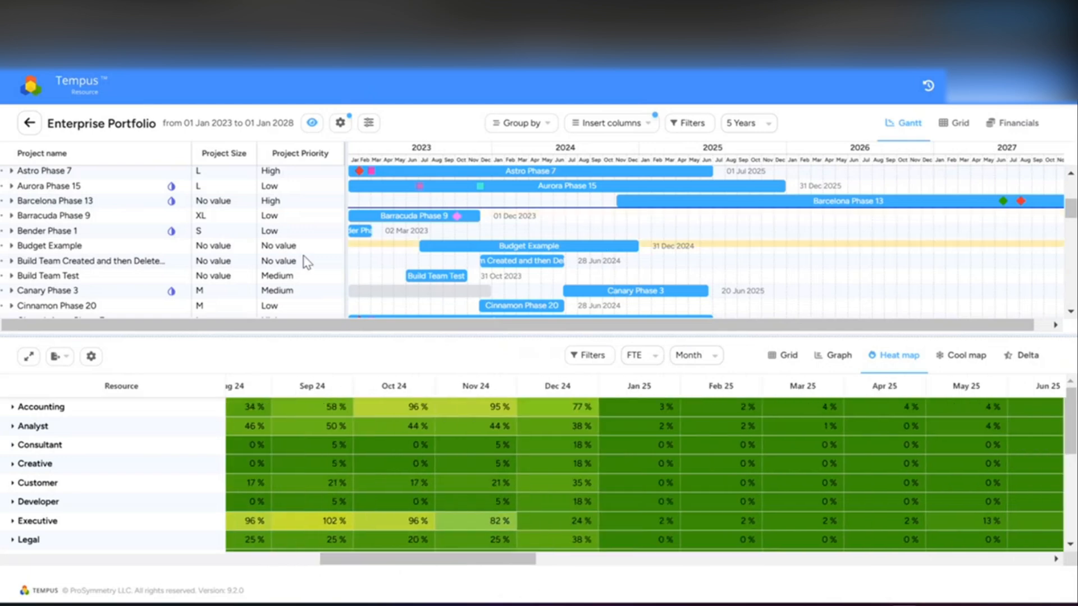
Exclude the project Build Team Created and then Deleted Test from the portfolio
{"action": "left_click", "coordinate": [2, 261]}
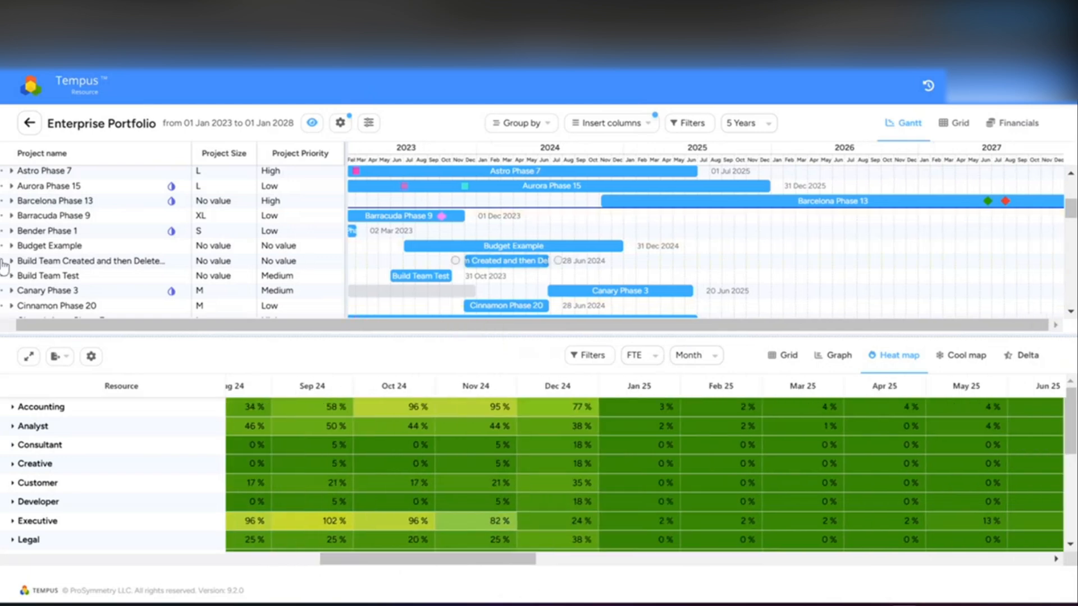
{"action": "left_click", "coordinate": [3, 262]}
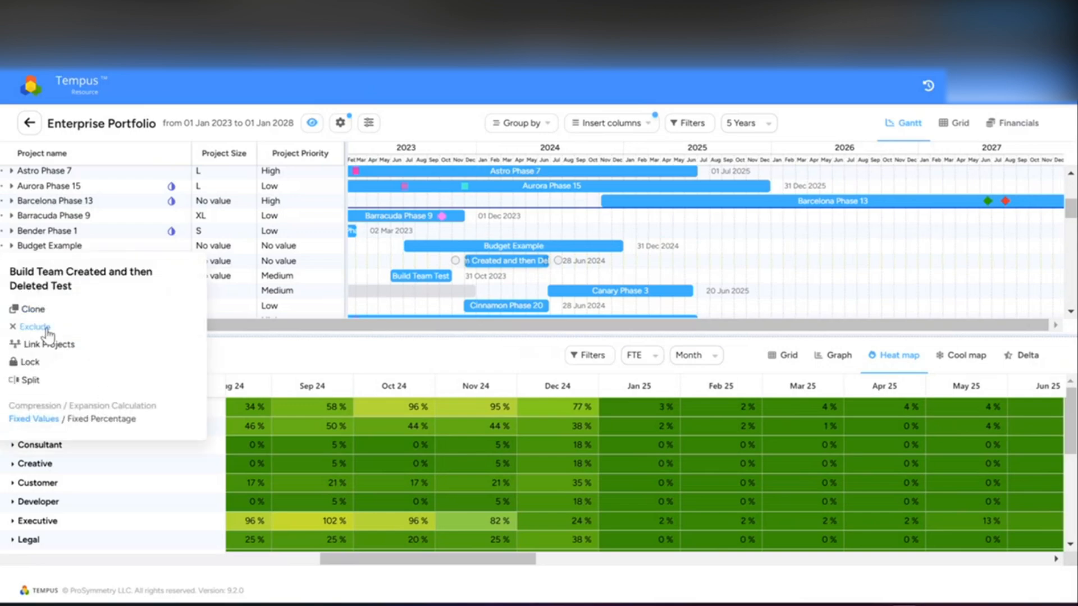
{"action": "left_click", "coordinate": [49, 330]}
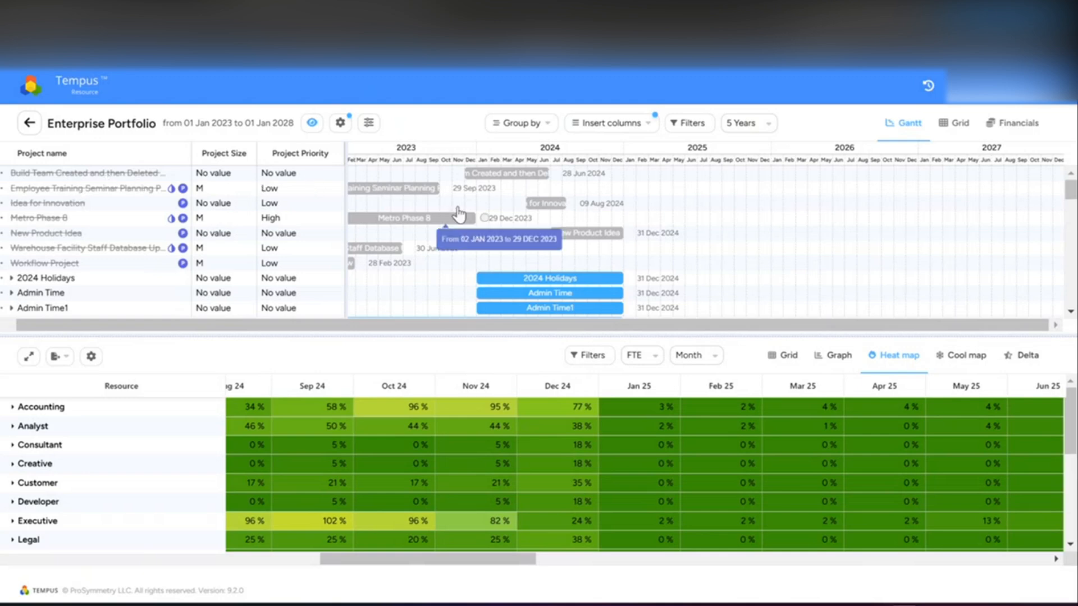
Link Canary Phase 3 to the project Laguna Phase 4 and save the link
{"action": "scroll", "coordinate": [40, 261], "scroll_direction": "down", "scroll_amount": 5}
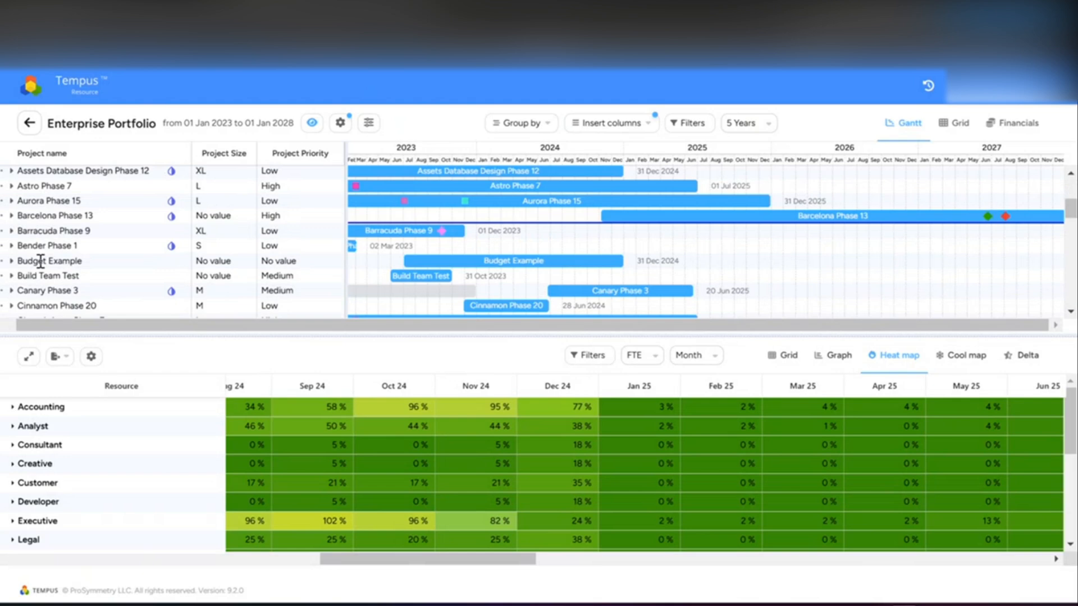
{"action": "scroll", "coordinate": [40, 261], "scroll_direction": "down", "scroll_amount": 3}
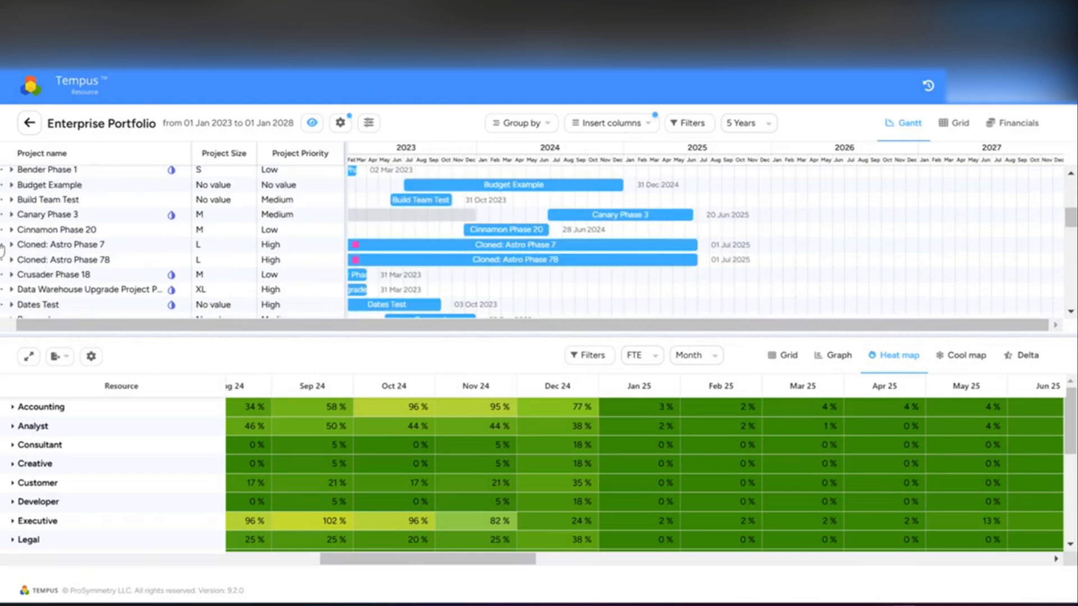
{"action": "left_click", "coordinate": [5, 216]}
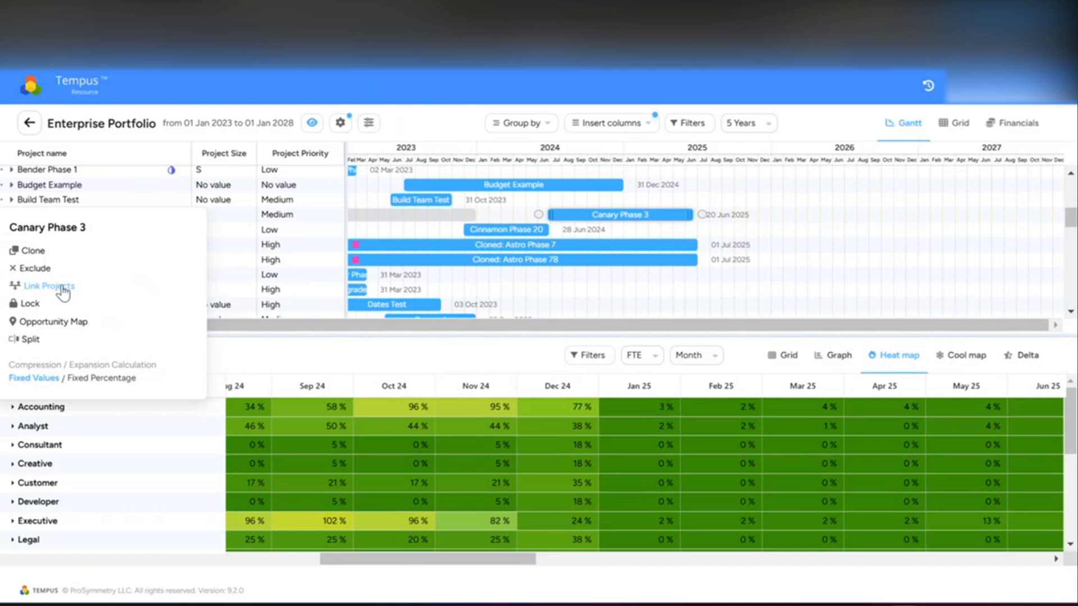
{"action": "left_click", "coordinate": [63, 289]}
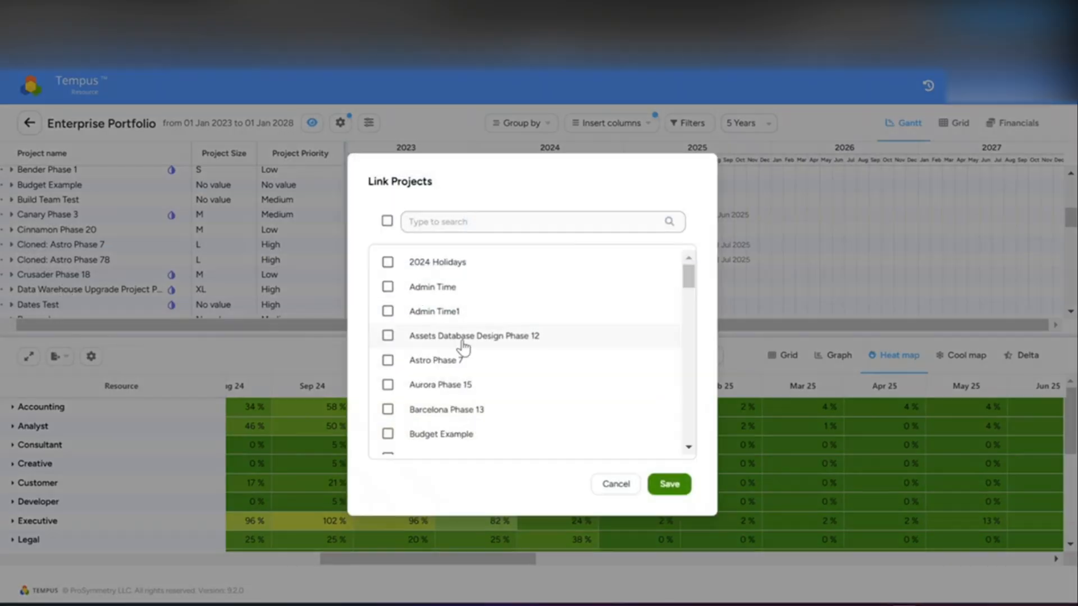
{"action": "scroll", "coordinate": [459, 359], "scroll_direction": "down", "scroll_amount": 3}
{"action": "scroll", "coordinate": [461, 376], "scroll_direction": "down", "scroll_amount": 3}
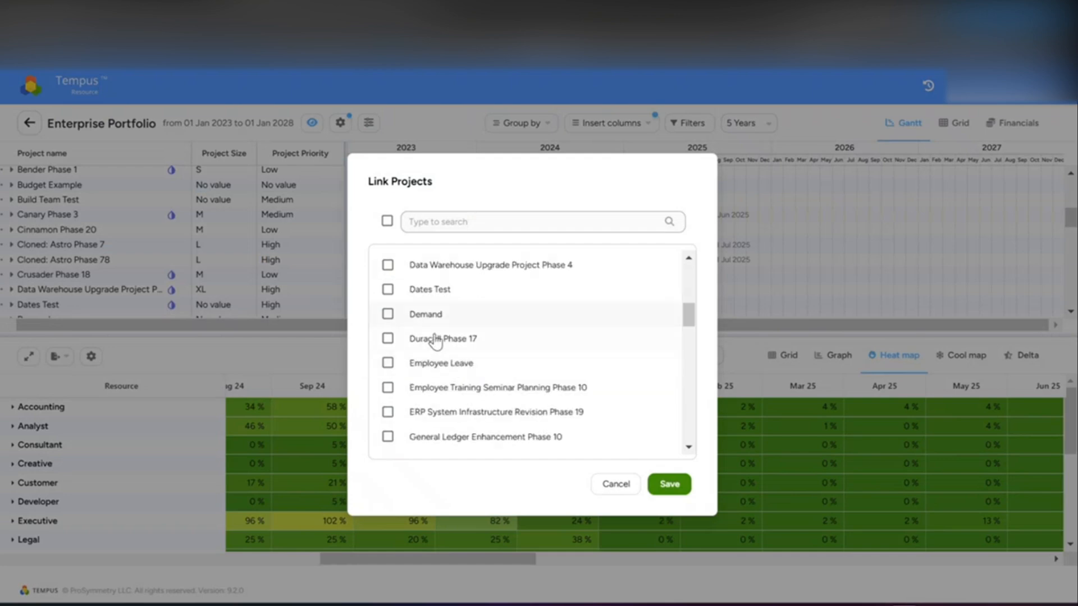
{"action": "scroll", "coordinate": [443, 359], "scroll_direction": "down", "scroll_amount": 4}
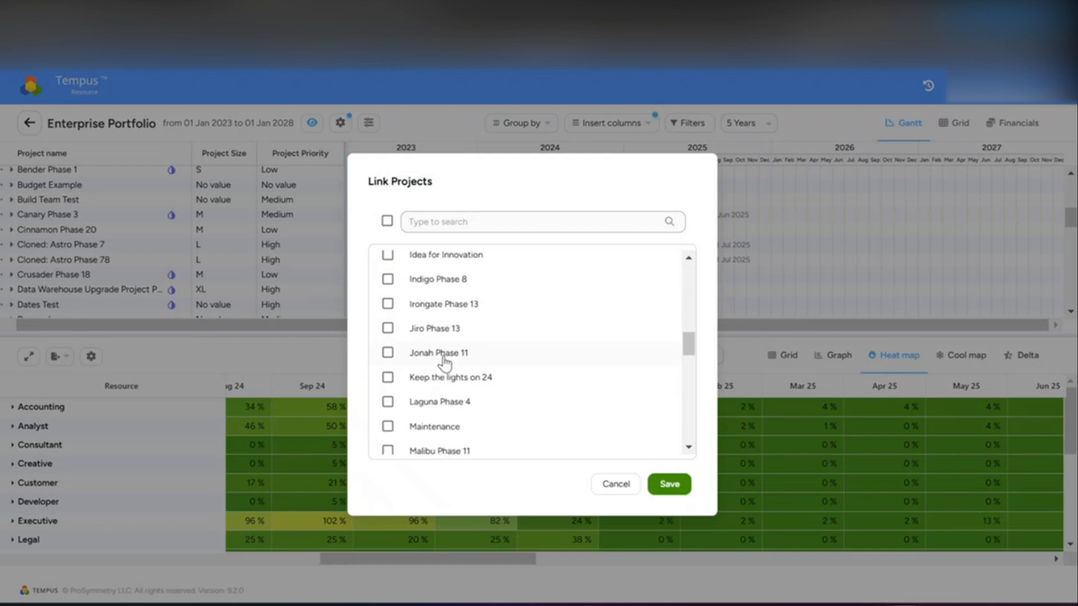
{"action": "left_click", "coordinate": [422, 406]}
{"action": "left_click", "coordinate": [674, 488]}
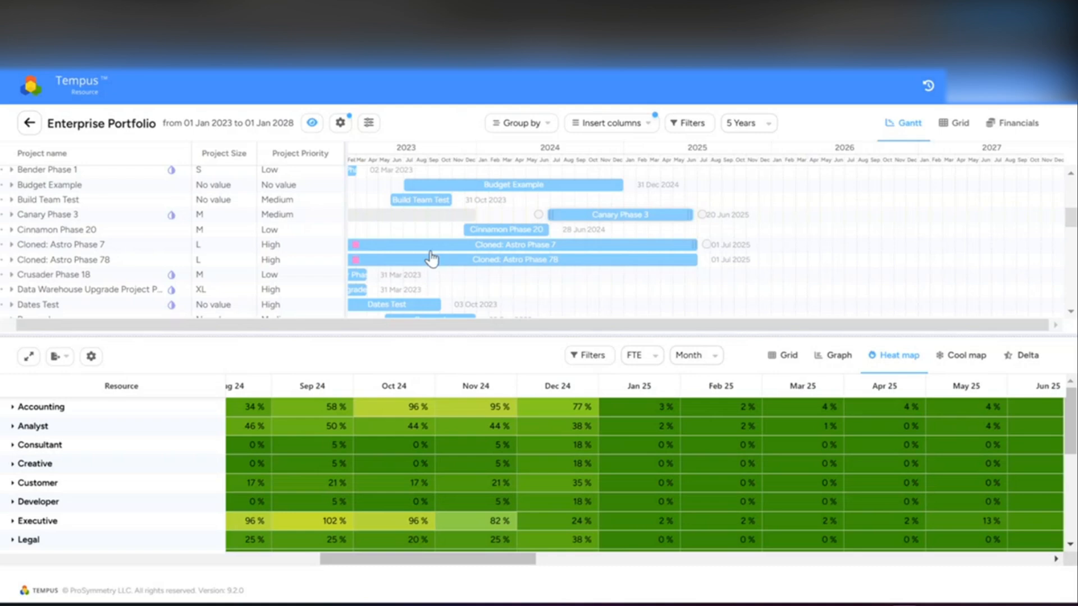
Follow the link from Canary Phase 3 down to Laguna Phase 4 and move Laguna Phase 4 later so it ends 07 Nov 2024
{"action": "scroll", "coordinate": [317, 291], "scroll_direction": "down", "scroll_amount": 4}
{"action": "scroll", "coordinate": [133, 263], "scroll_direction": "up", "scroll_amount": 1}
{"action": "scroll", "coordinate": [139, 264], "scroll_direction": "up", "scroll_amount": 3}
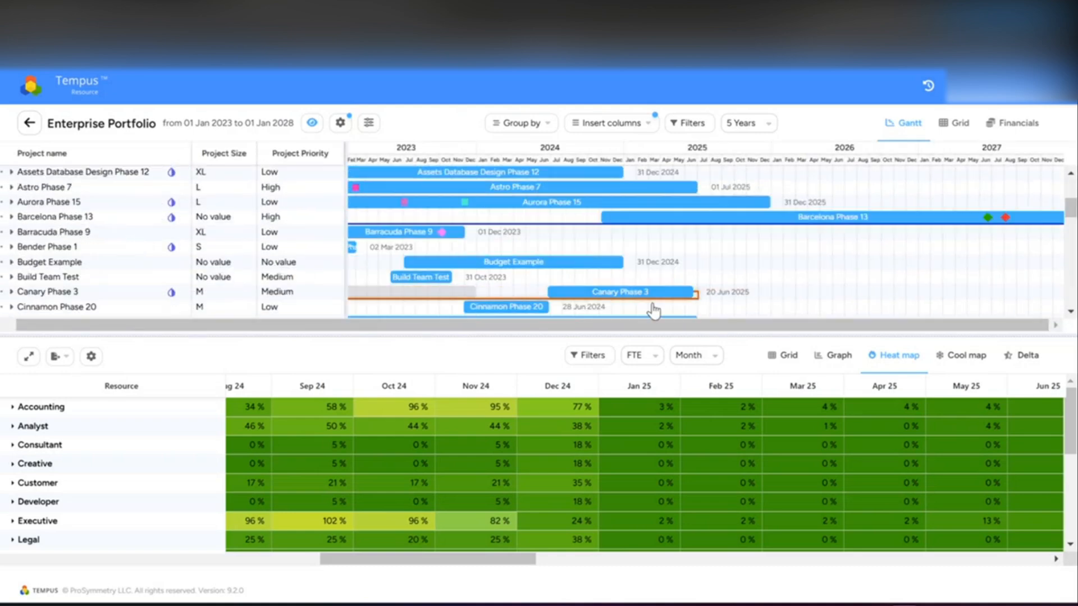
{"action": "scroll", "coordinate": [702, 303], "scroll_direction": "down", "scroll_amount": 10}
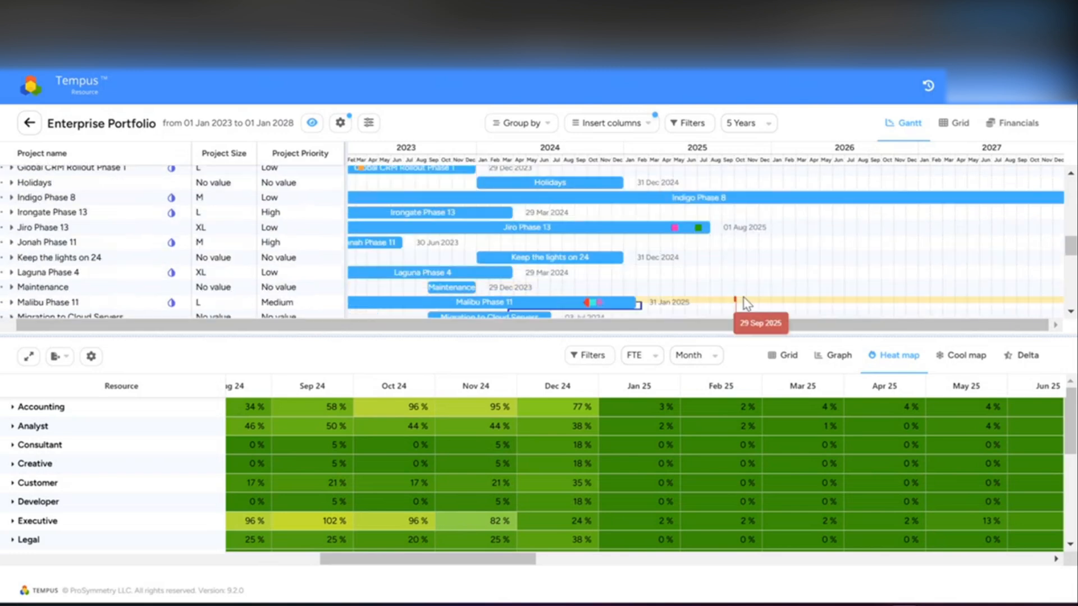
{"action": "scroll", "coordinate": [700, 294], "scroll_direction": "down", "scroll_amount": 3}
{"action": "mouse_move", "coordinate": [455, 205]}
{"action": "left_click_drag", "start_coordinate": [454, 202], "coordinate": [544, 203]}
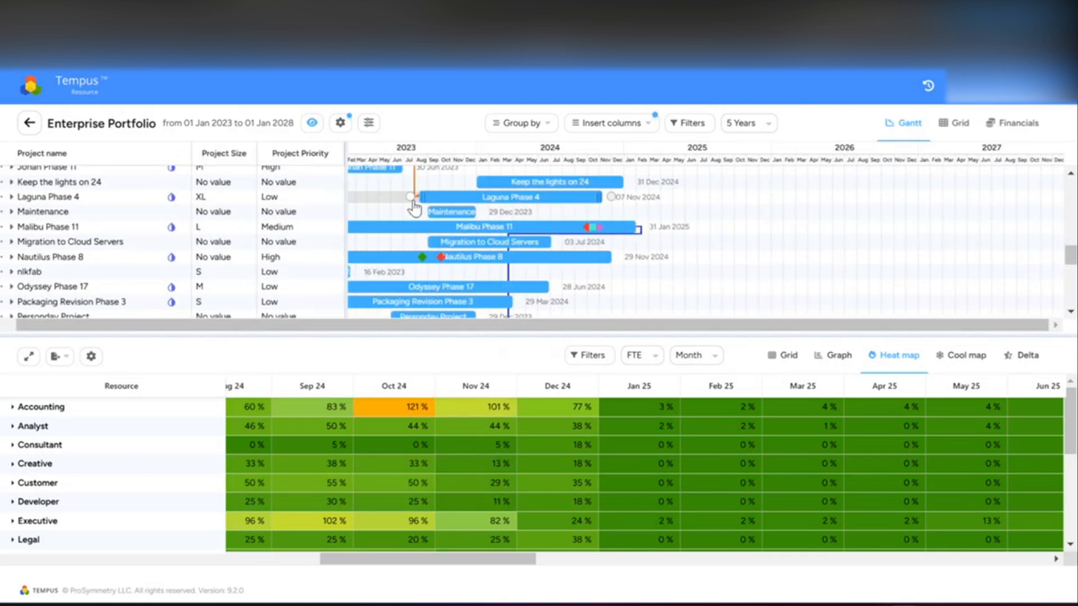
Open the Split options for Jonah Phase 11 and cancel without splitting the project
{"action": "scroll", "coordinate": [451, 200], "scroll_direction": "up", "scroll_amount": 2}
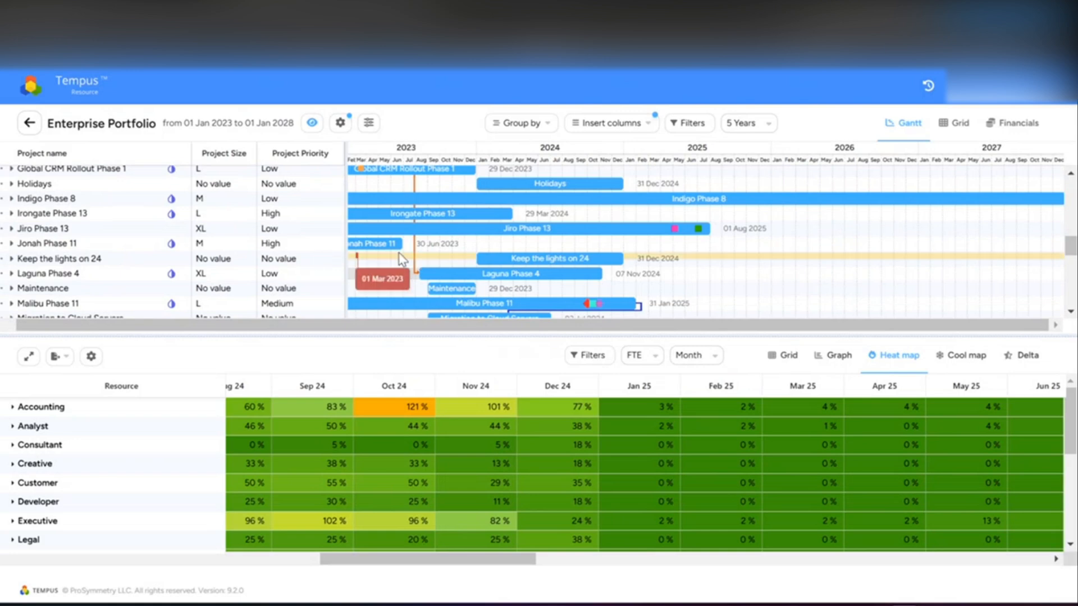
{"action": "left_click", "coordinate": [2, 245]}
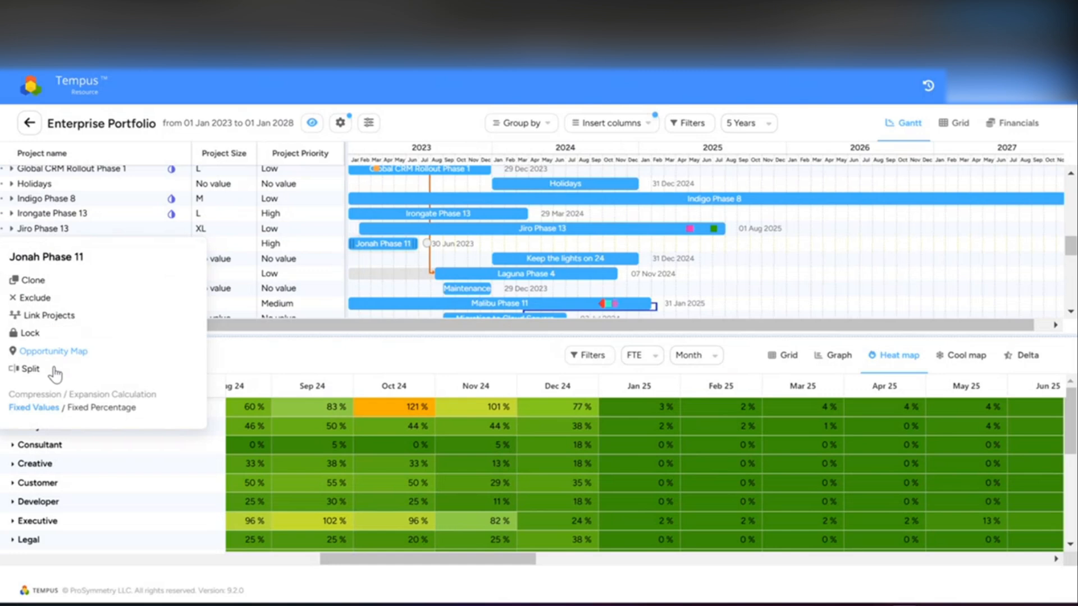
{"action": "left_click", "coordinate": [31, 369]}
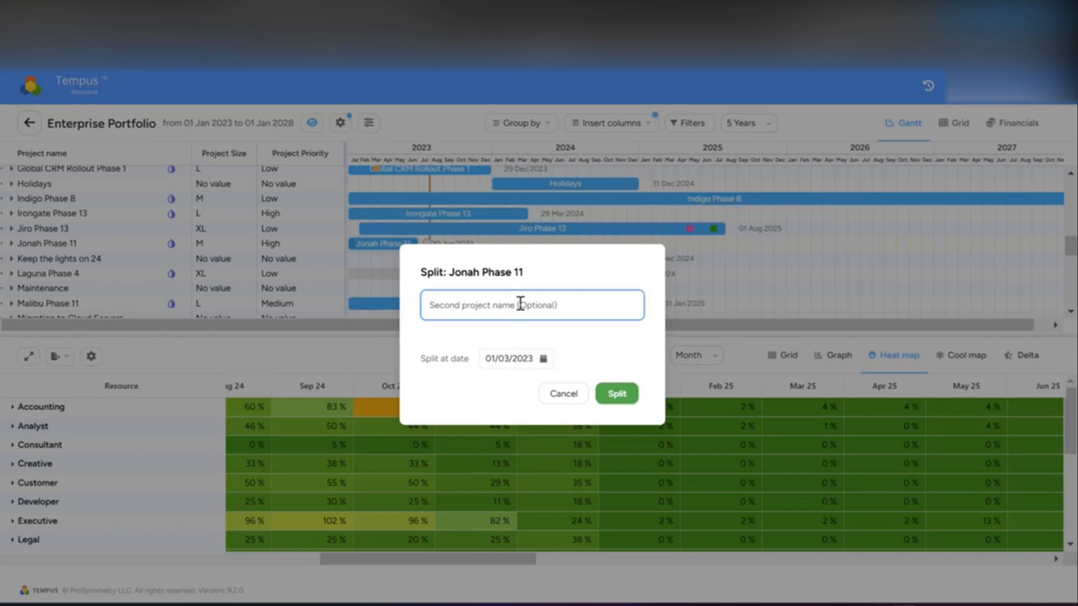
{"action": "left_click", "coordinate": [564, 394]}
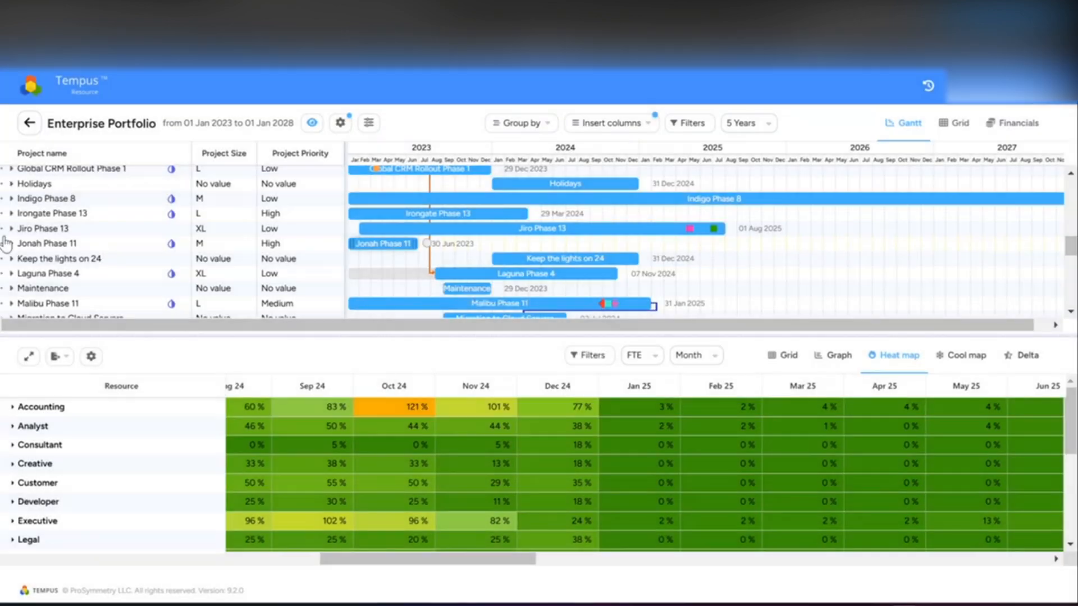
Examine the possible start options in the Opportunity Map of Jonah Phase 11, then return to the portfolio
{"action": "left_click", "coordinate": [2, 247]}
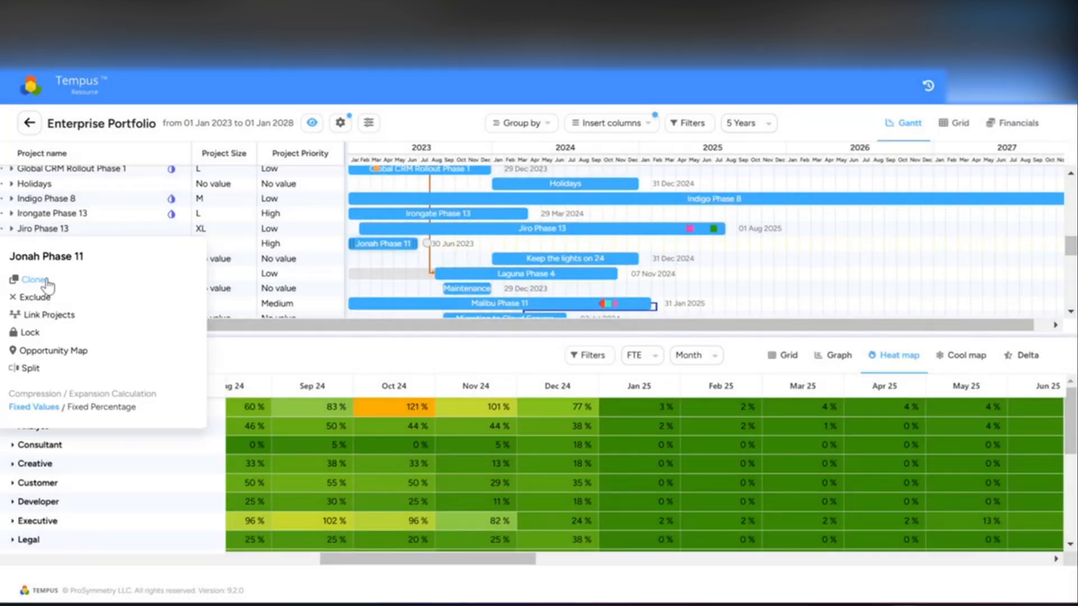
{"action": "left_click", "coordinate": [48, 349]}
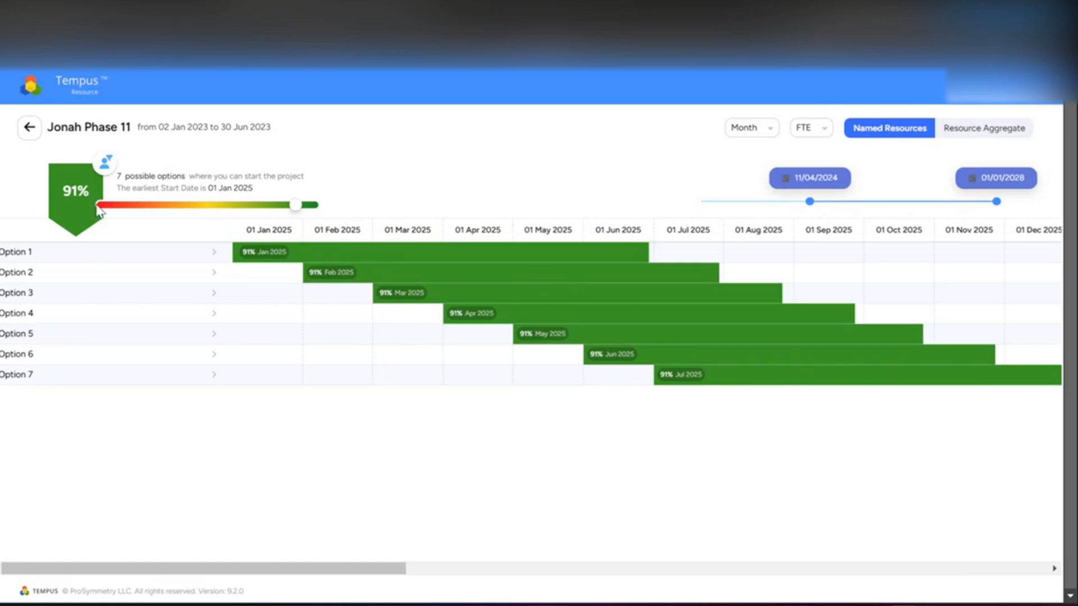
{"action": "left_click", "coordinate": [26, 127]}
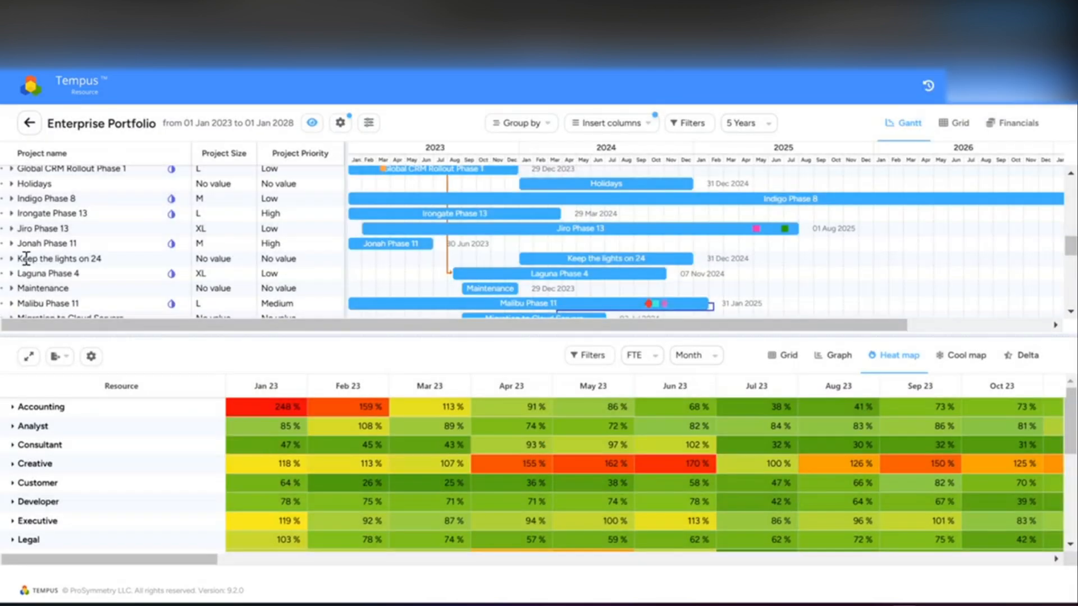
Expand Jiro Phase 13 and move its Establish go-to-markets task earlier so it ends 30 Apr 2025
{"action": "left_click", "coordinate": [12, 228]}
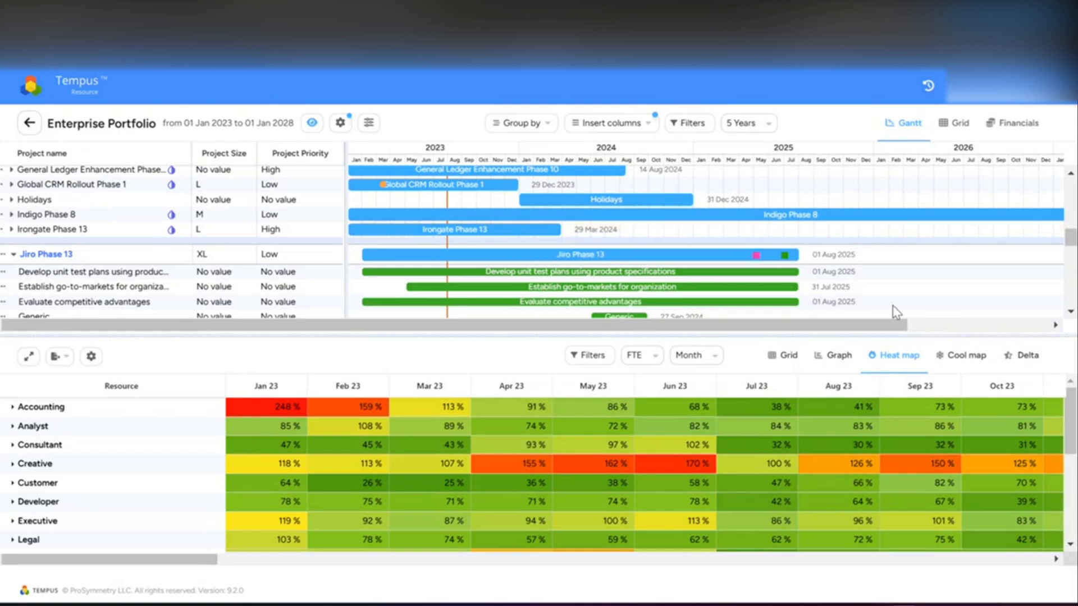
{"action": "scroll", "coordinate": [895, 305], "scroll_direction": "down", "scroll_amount": 2}
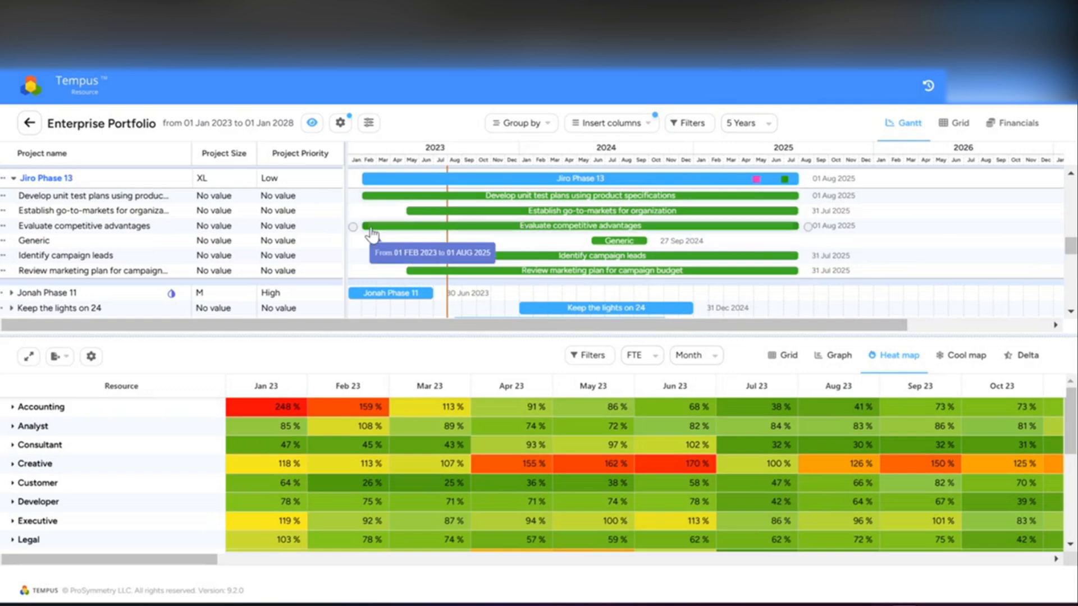
{"action": "left_click_drag", "start_coordinate": [612, 213], "coordinate": [547, 212]}
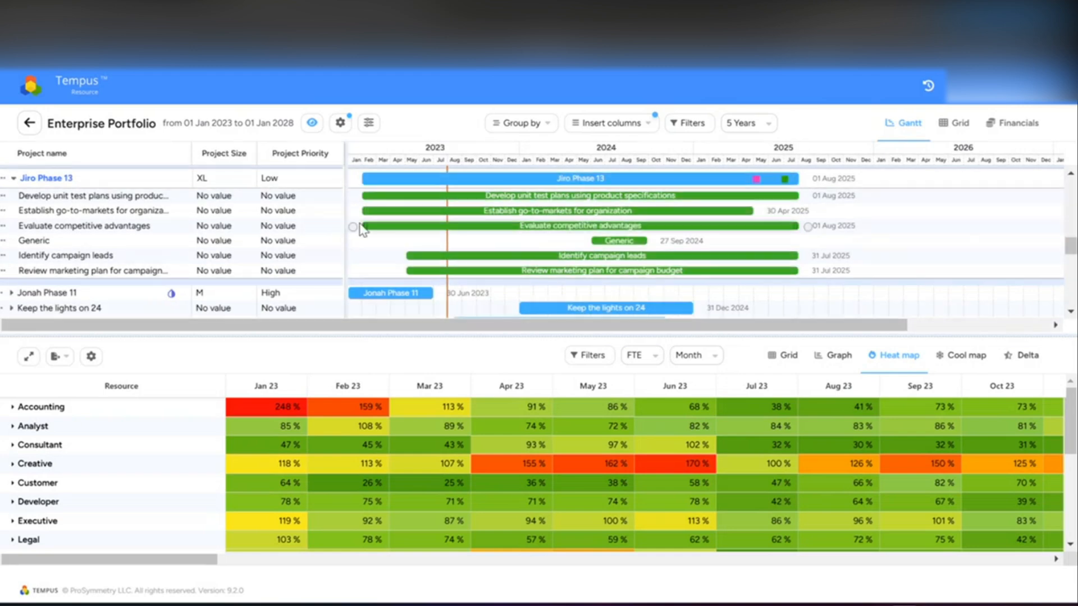
Shorten the Evaluate competitive advantages task so it starts 17 Dec 2023, and collapse Jiro Phase 13
{"action": "left_click_drag", "start_coordinate": [365, 226], "coordinate": [522, 224]}
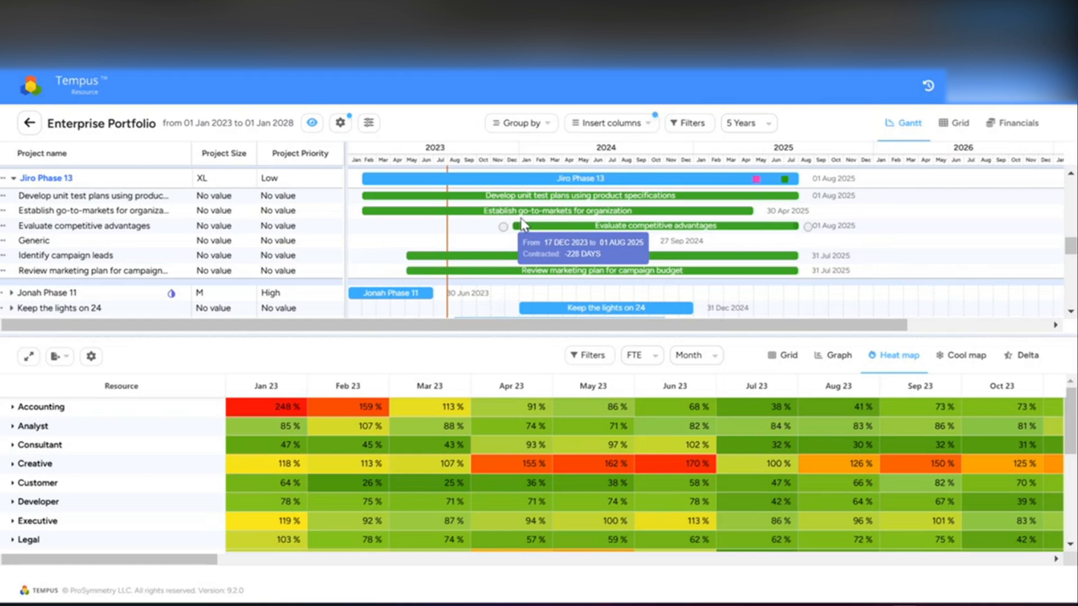
{"action": "left_click_drag", "start_coordinate": [523, 225], "coordinate": [523, 225]}
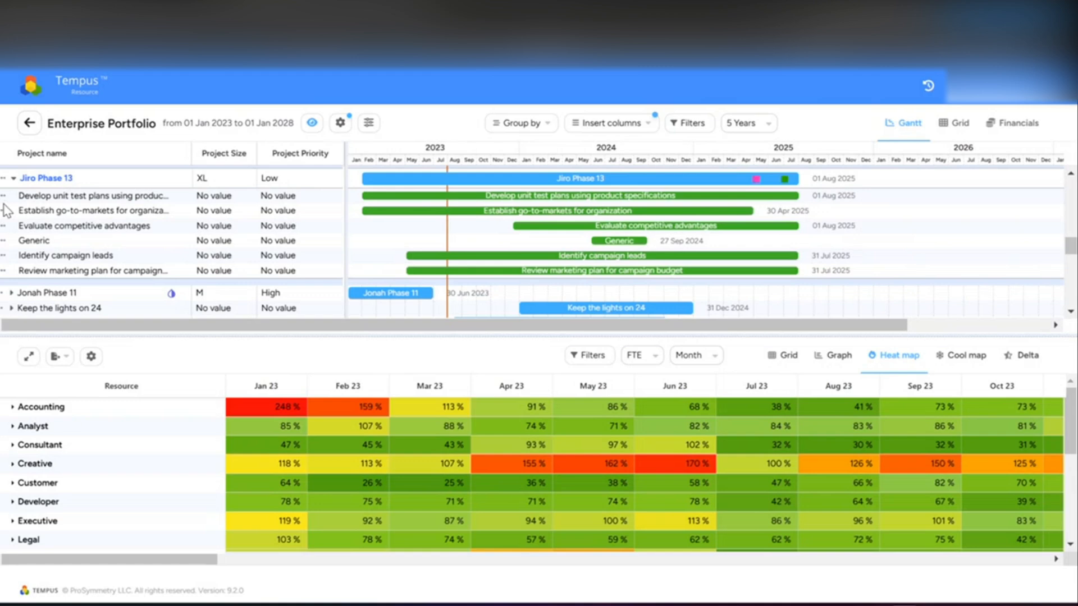
{"action": "mouse_move", "coordinate": [3, 219]}
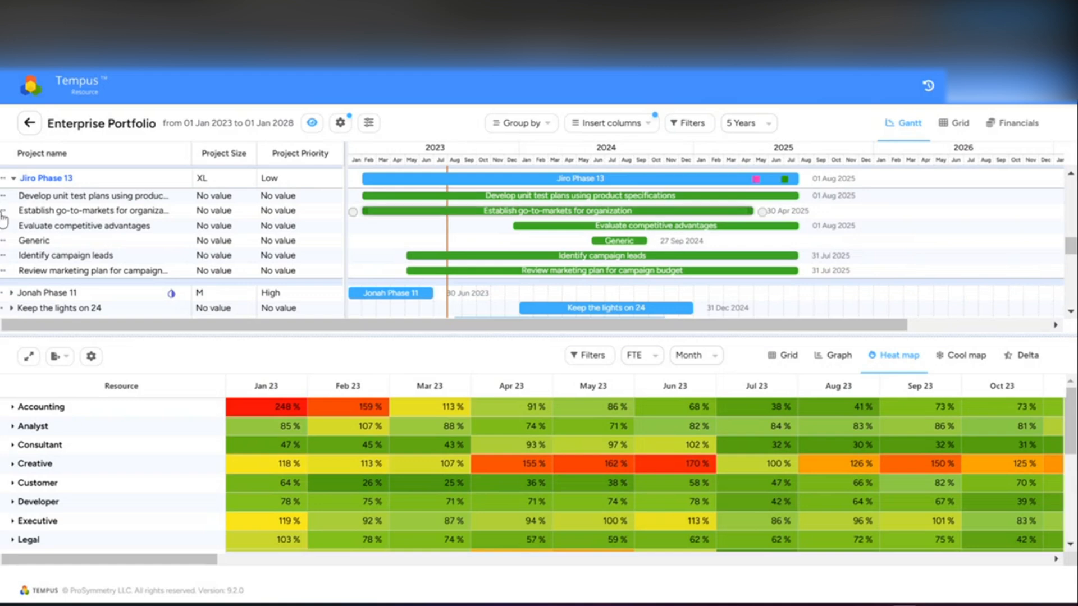
{"action": "left_click", "coordinate": [13, 179]}
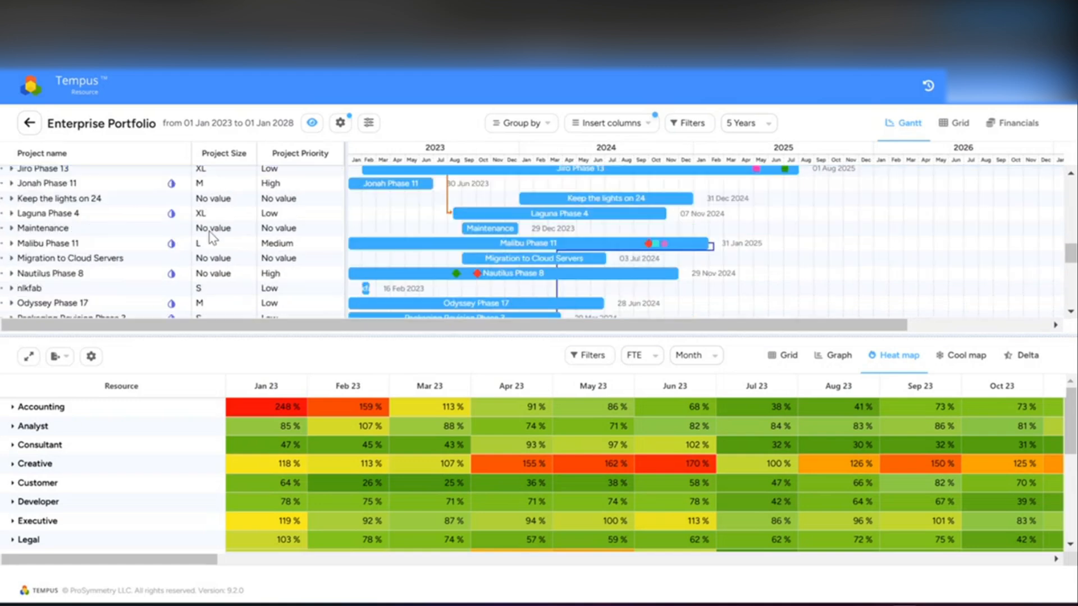
Switch the portfolio to the Grid view and expand the Demand project to show its resource roles
{"action": "scroll", "coordinate": [113, 242], "scroll_direction": "up", "scroll_amount": 3}
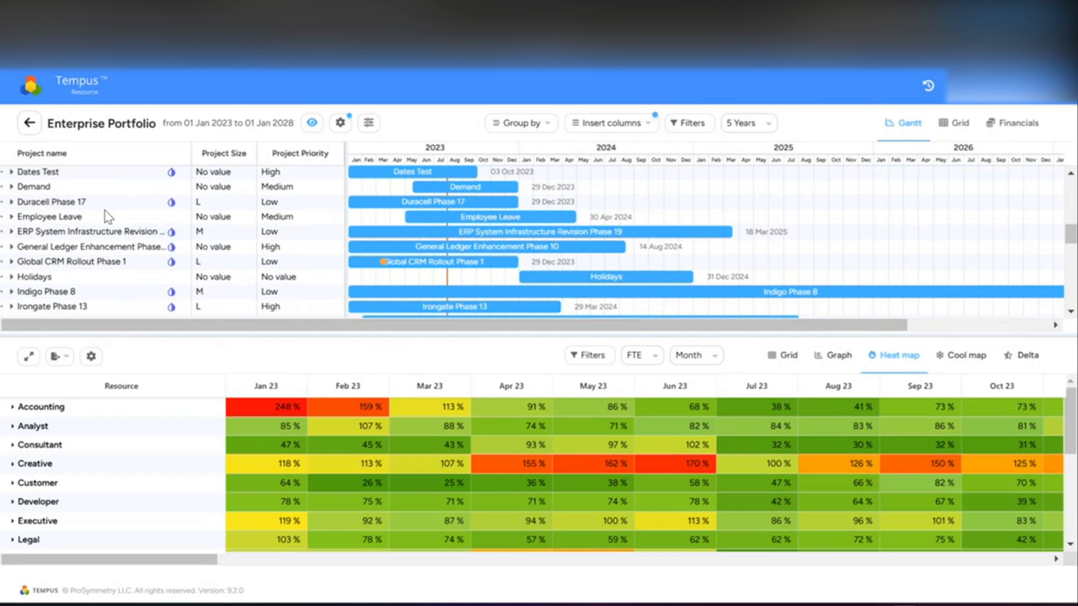
{"action": "left_click", "coordinate": [957, 122]}
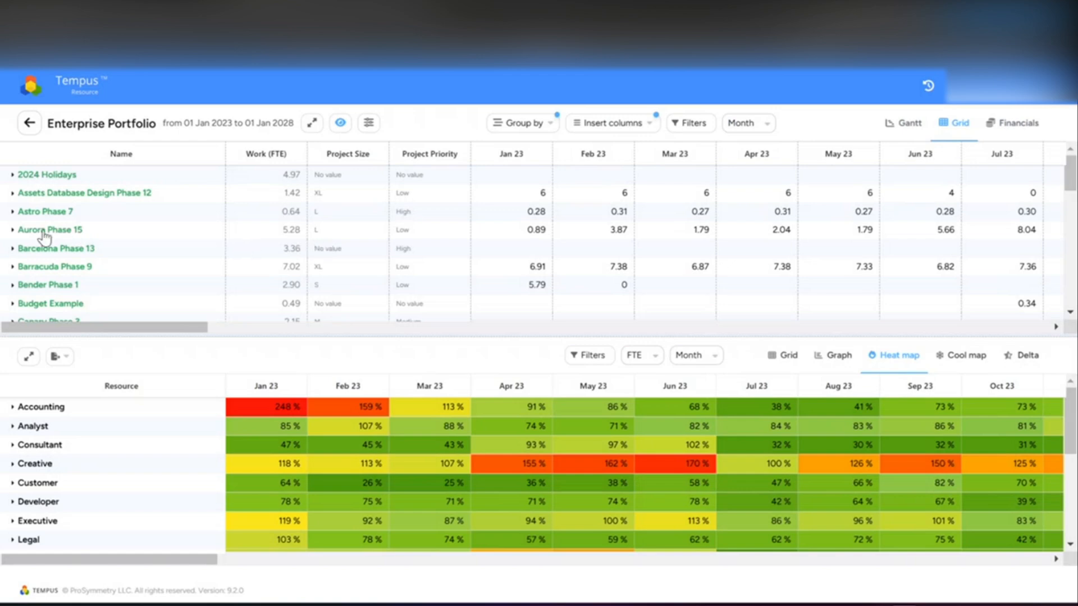
{"action": "scroll", "coordinate": [294, 248], "scroll_direction": "down", "scroll_amount": 3}
{"action": "scroll", "coordinate": [300, 252], "scroll_direction": "up", "scroll_amount": 1}
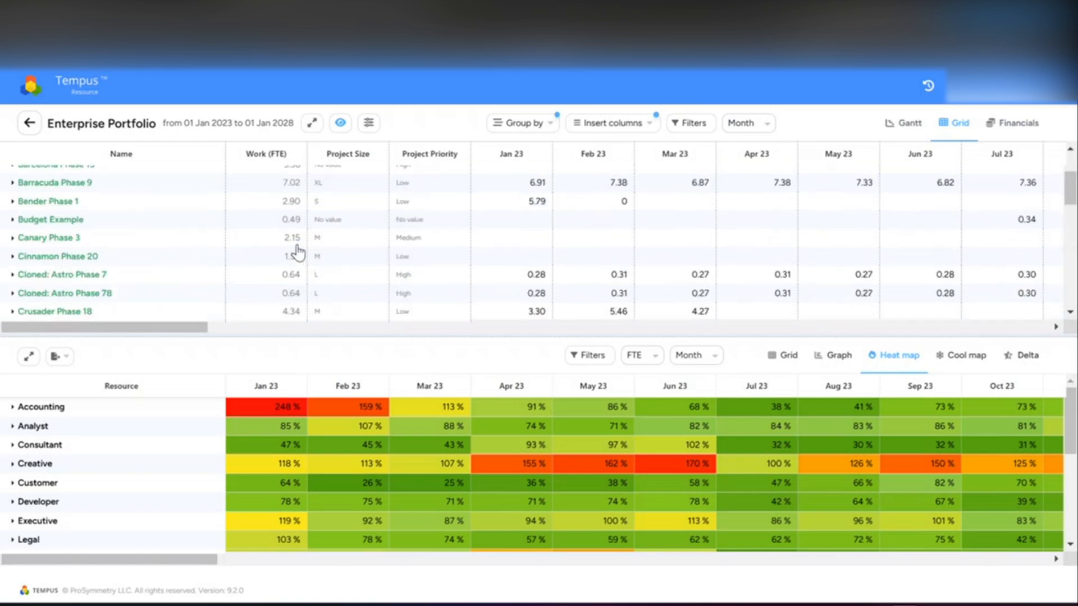
{"action": "scroll", "coordinate": [242, 224], "scroll_direction": "down", "scroll_amount": 2}
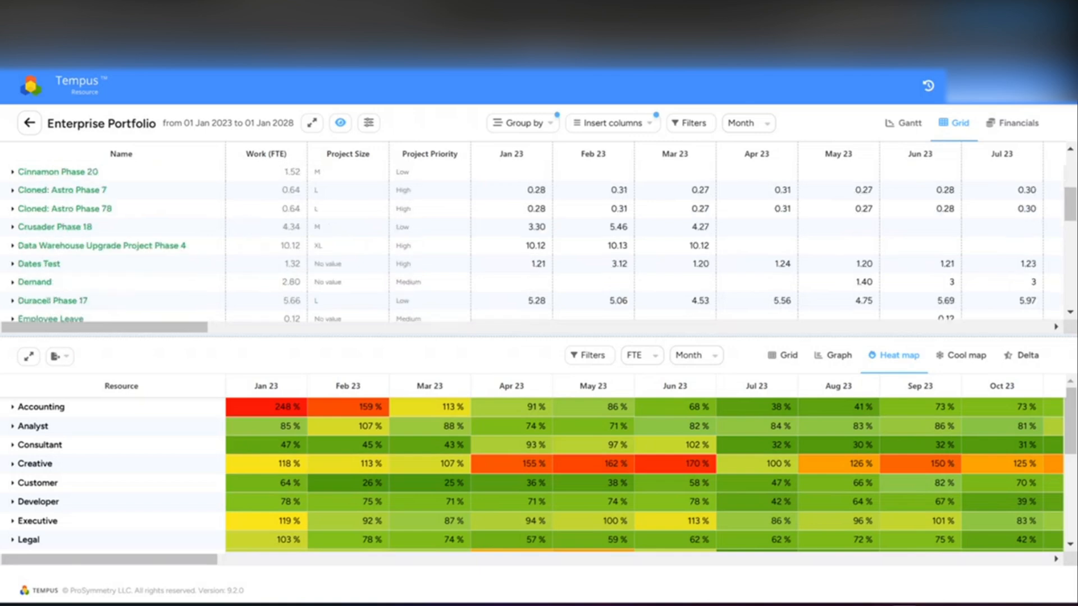
{"action": "left_click", "coordinate": [38, 284]}
{"action": "scroll", "coordinate": [112, 283], "scroll_direction": "down", "scroll_amount": 3}
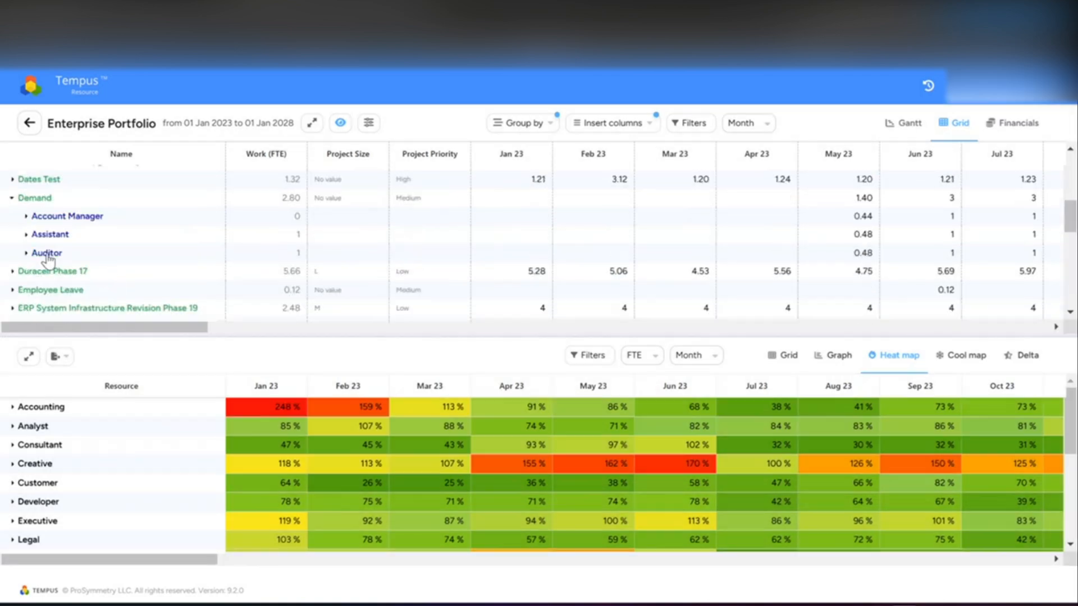
Expand the Assistant role in the Demand project and select its Generic allocation for Jun 23
{"action": "left_click", "coordinate": [50, 234]}
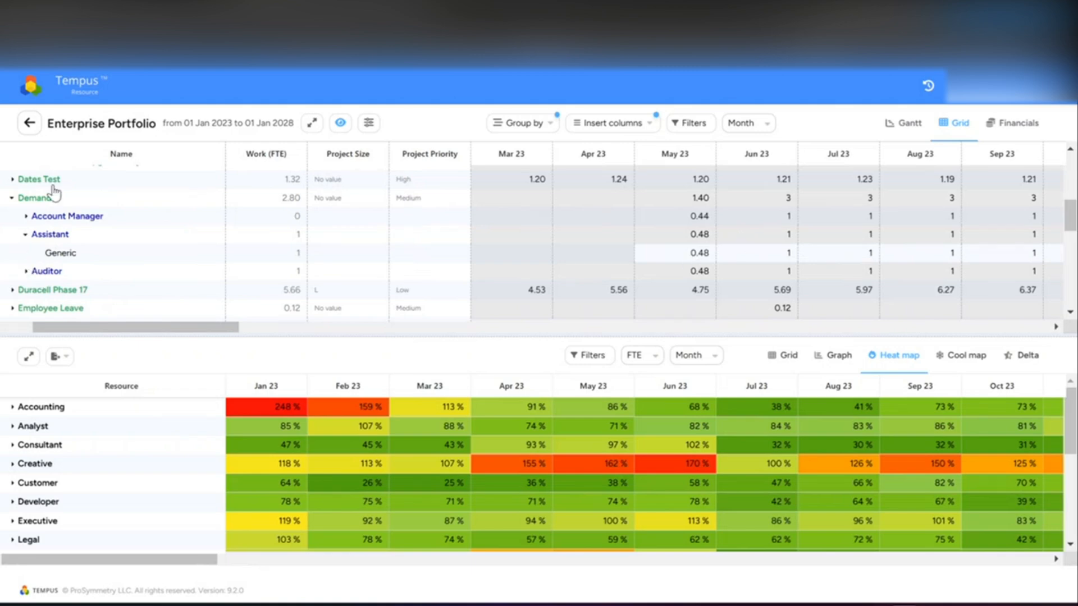
{"action": "left_click", "coordinate": [786, 256]}
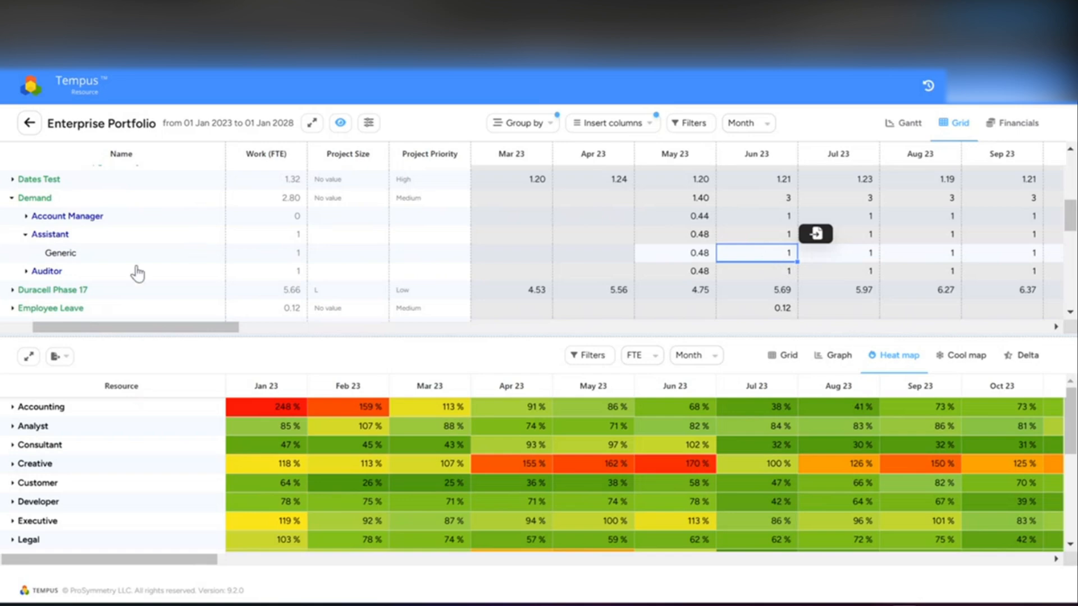
In Jiro Phase 13, set the assigned resource's May 23 allocation on the Develop unit test plans using product specifications task to 0.25
{"action": "scroll", "coordinate": [51, 245], "scroll_direction": "down", "scroll_amount": 5}
{"action": "left_click", "coordinate": [48, 249]}
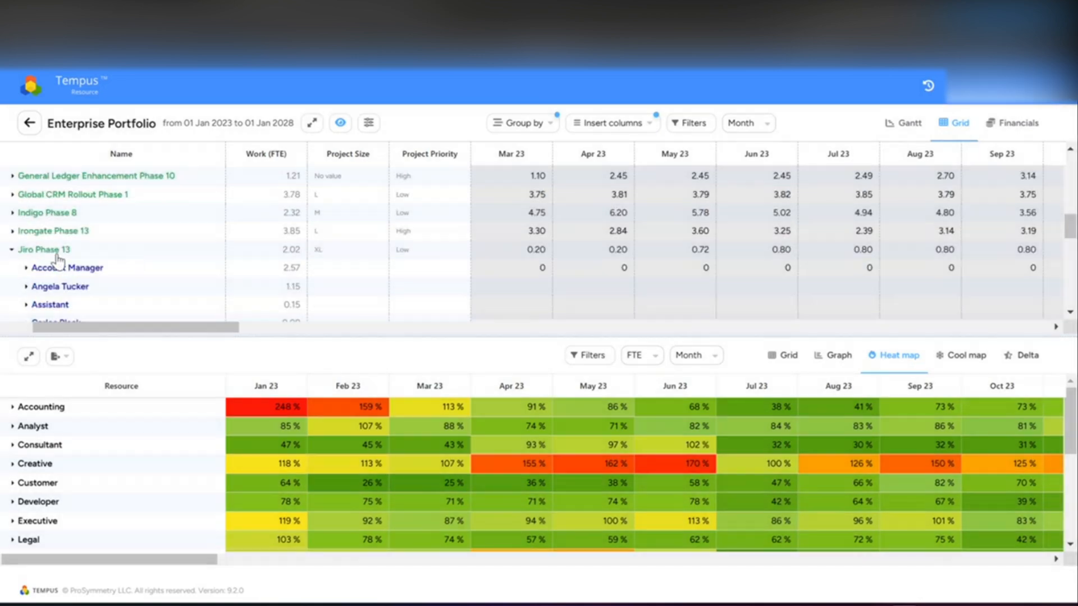
{"action": "scroll", "coordinate": [62, 253], "scroll_direction": "down", "scroll_amount": 2}
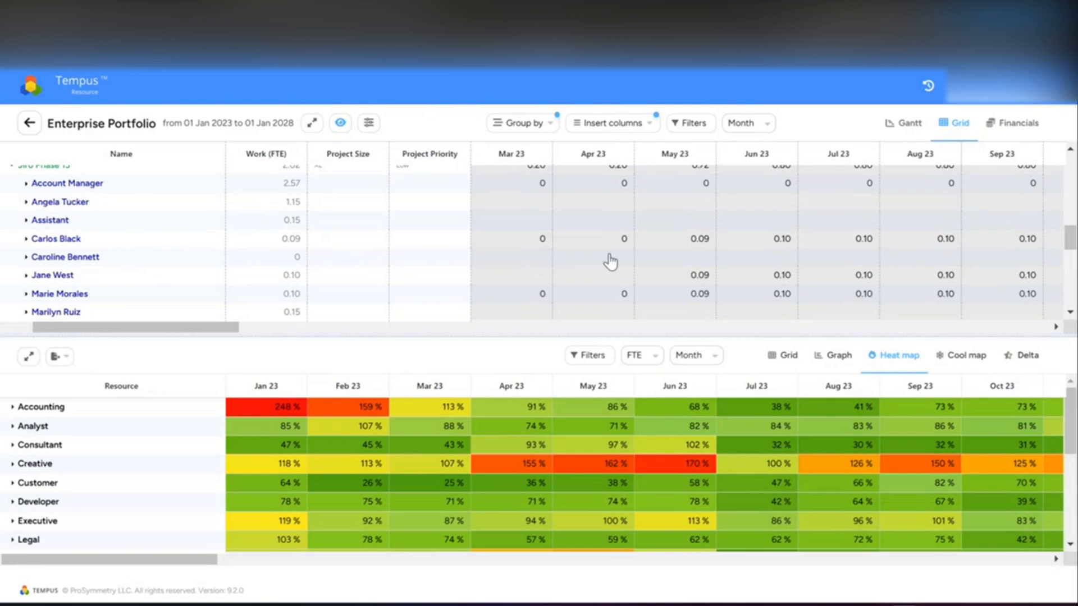
{"action": "left_click", "coordinate": [25, 239]}
{"action": "left_click", "coordinate": [851, 276]}
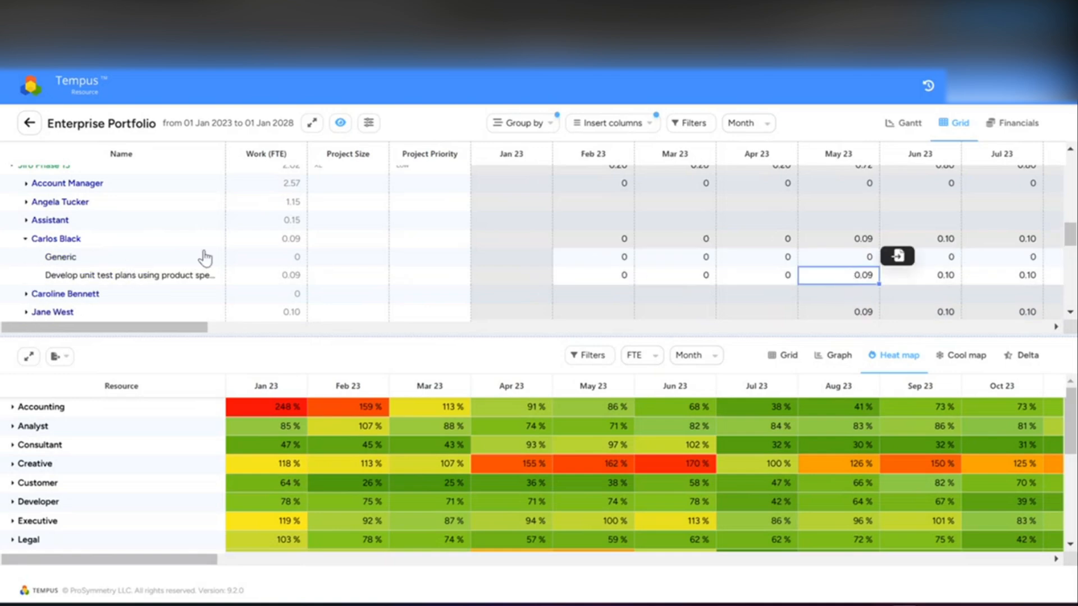
{"action": "double_click", "coordinate": [859, 279]}
{"action": "key", "text": "Return"}
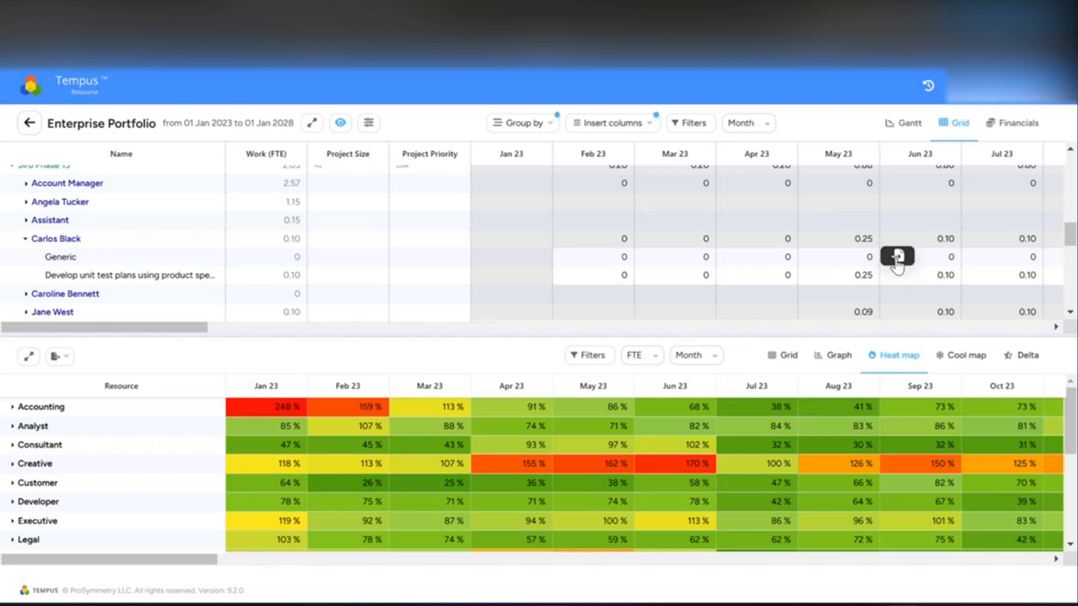
Open the resource replacement view for the Develop unit test plans task from its Aug 23 allocation
{"action": "left_click", "coordinate": [897, 257]}
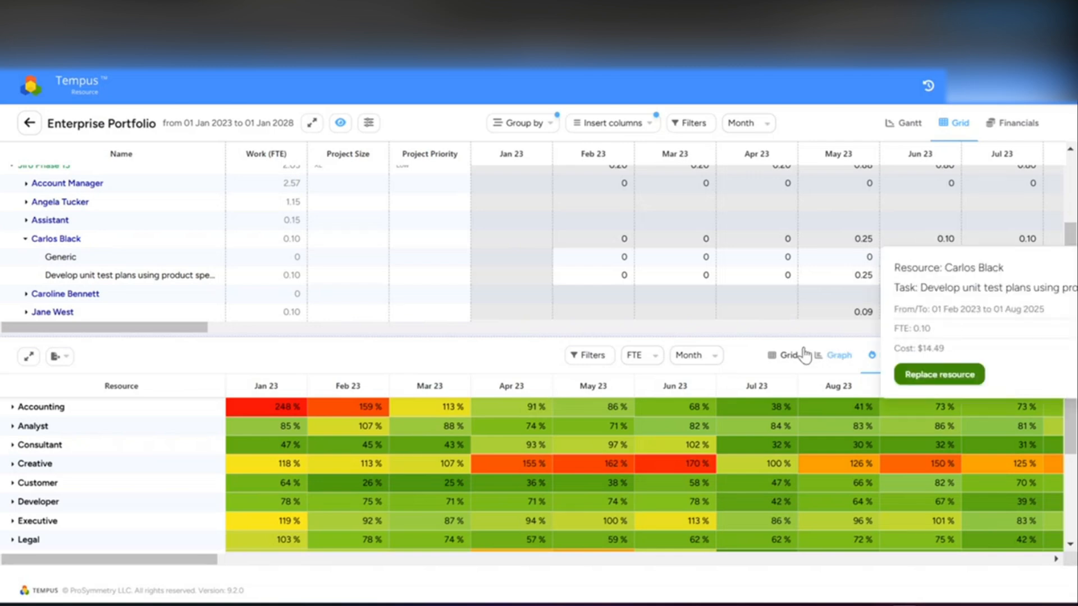
{"action": "left_click", "coordinate": [676, 316]}
{"action": "left_click_drag", "start_coordinate": [131, 332], "coordinate": [225, 331]}
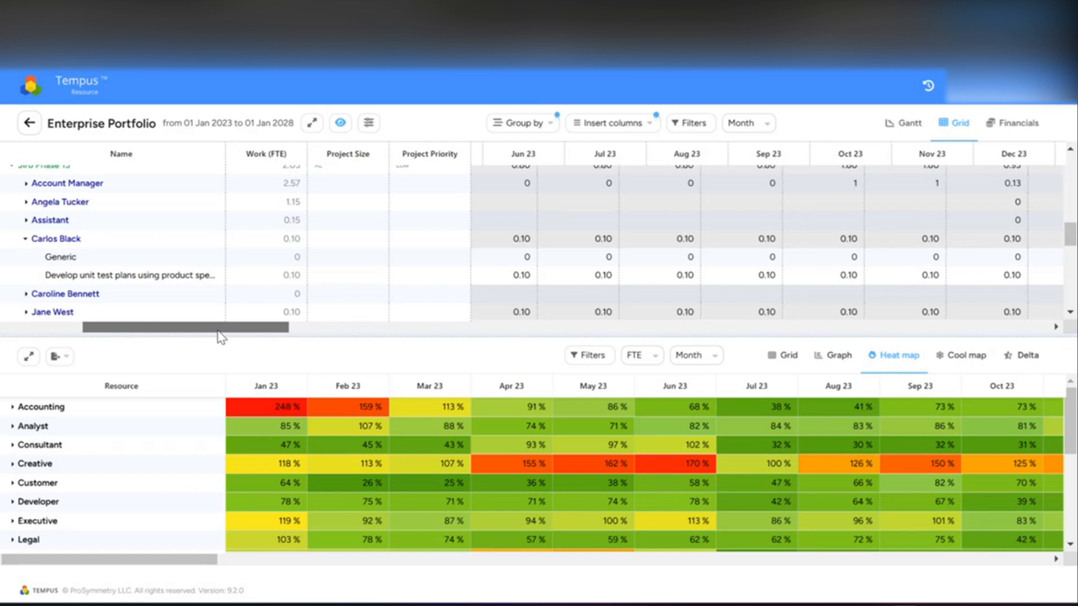
{"action": "left_click", "coordinate": [594, 276]}
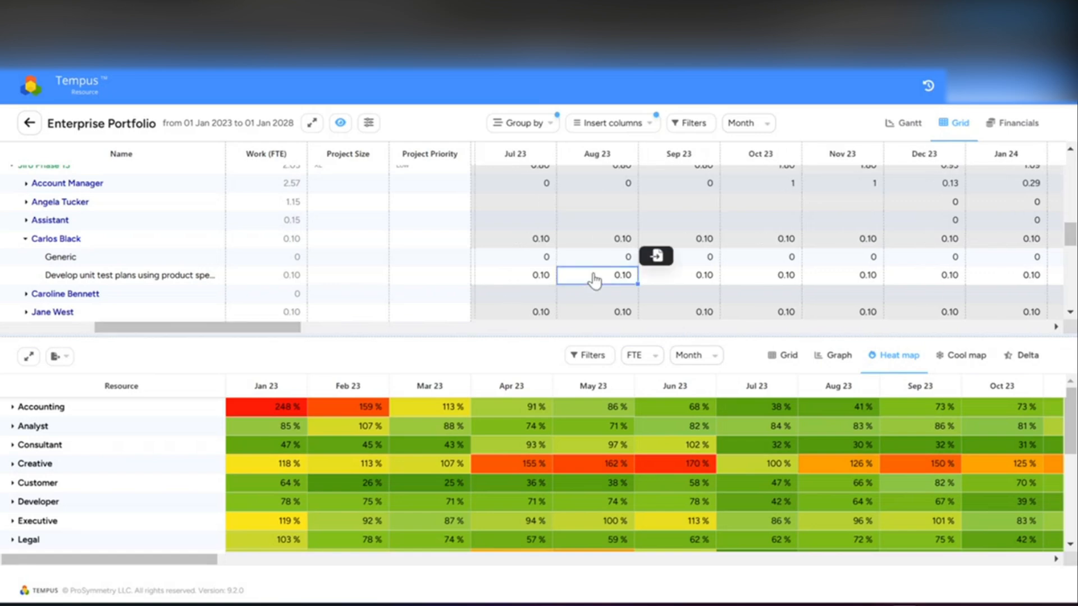
{"action": "left_click", "coordinate": [655, 257]}
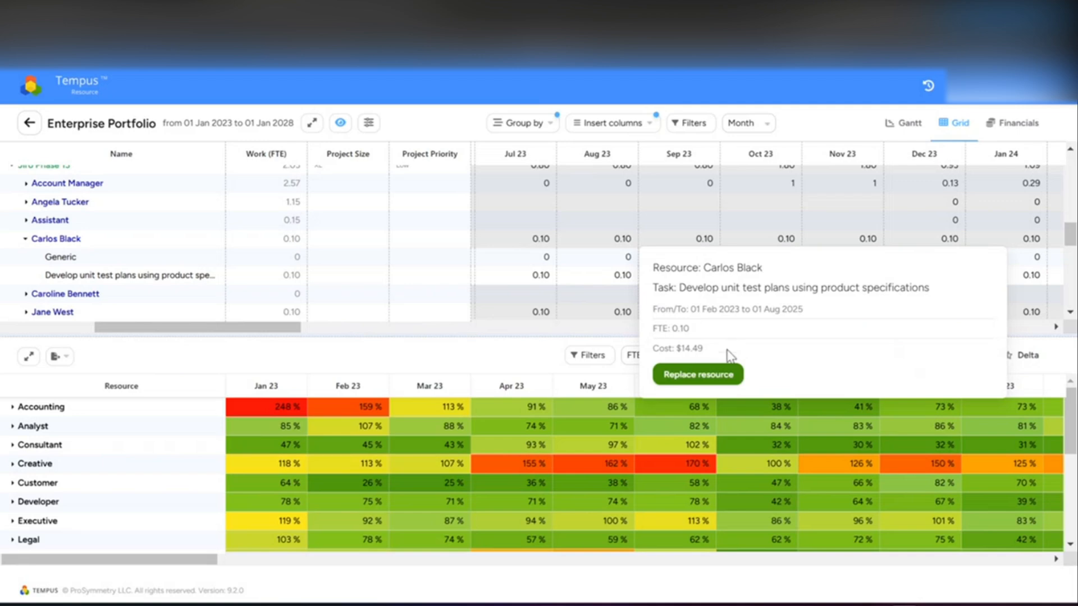
{"action": "left_click", "coordinate": [699, 375]}
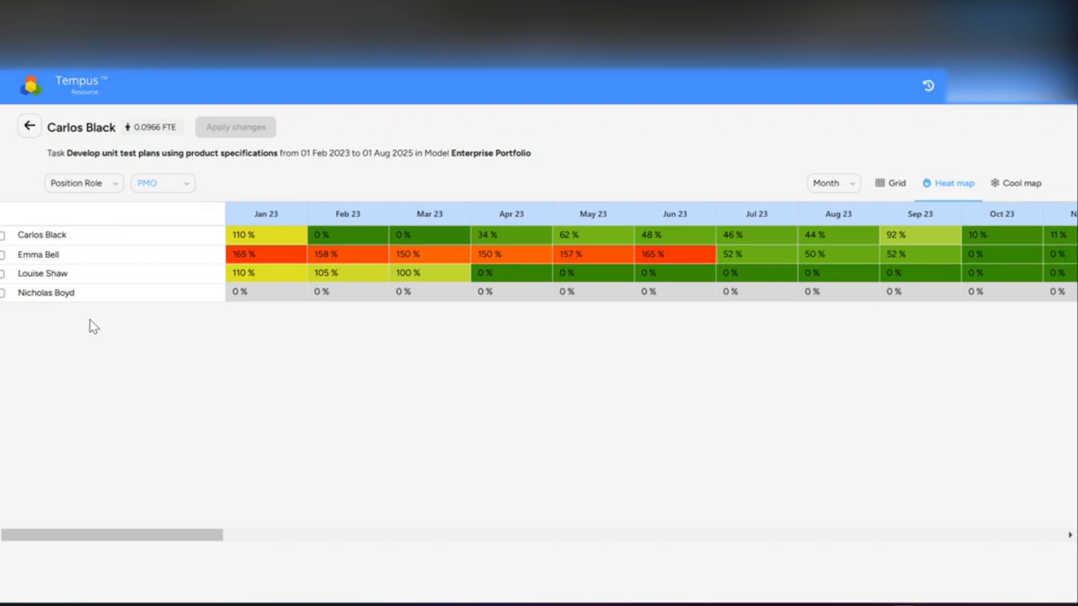
Examine the position roles available for finding replacement candidates, then return to the portfolio without replacing the resource
{"action": "left_click", "coordinate": [149, 185]}
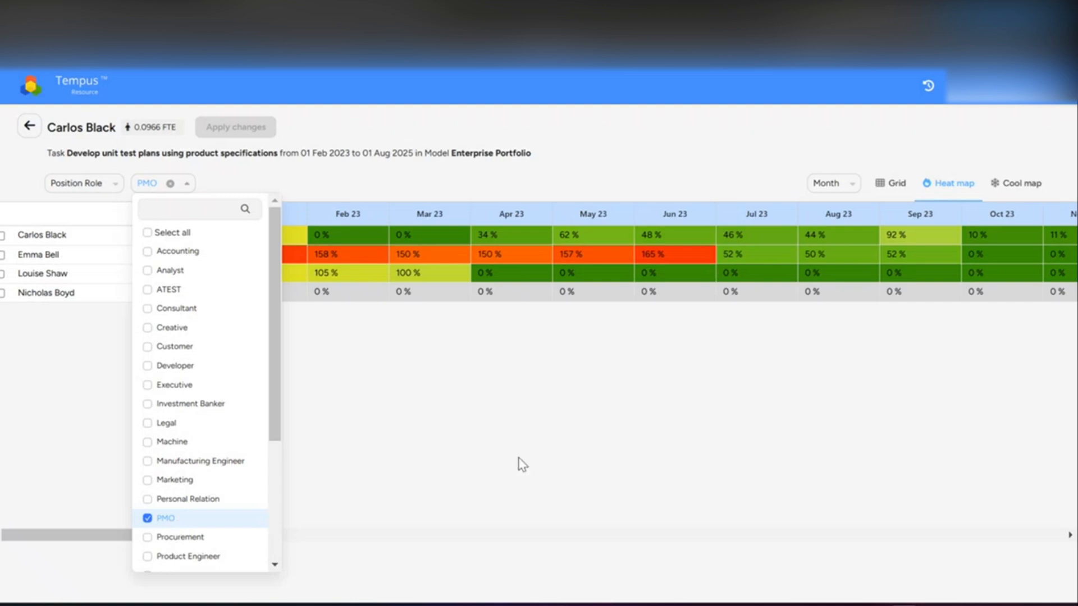
{"action": "left_click", "coordinate": [809, 449]}
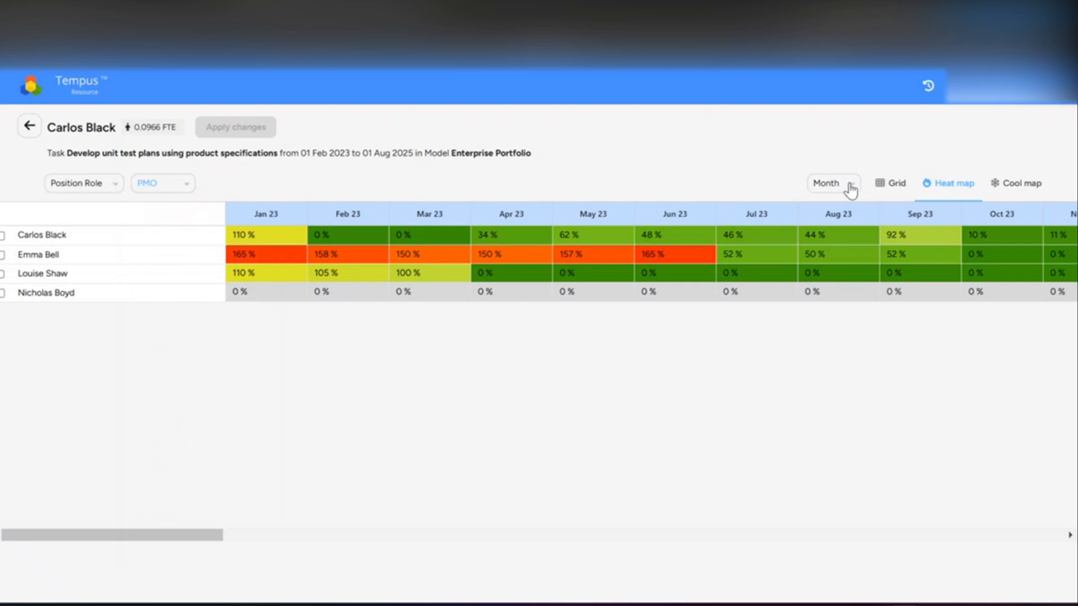
{"action": "left_click", "coordinate": [28, 129]}
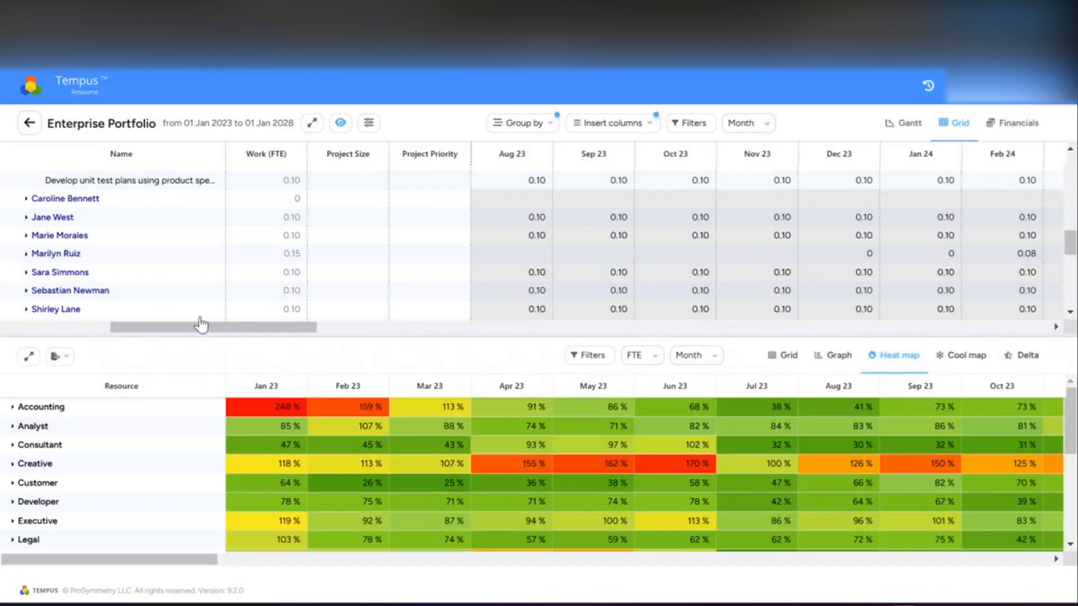
Switch the portfolio back to the Gantt view and collapse Jiro Phase 13
{"action": "scroll", "coordinate": [764, 272], "scroll_direction": "up", "scroll_amount": 5}
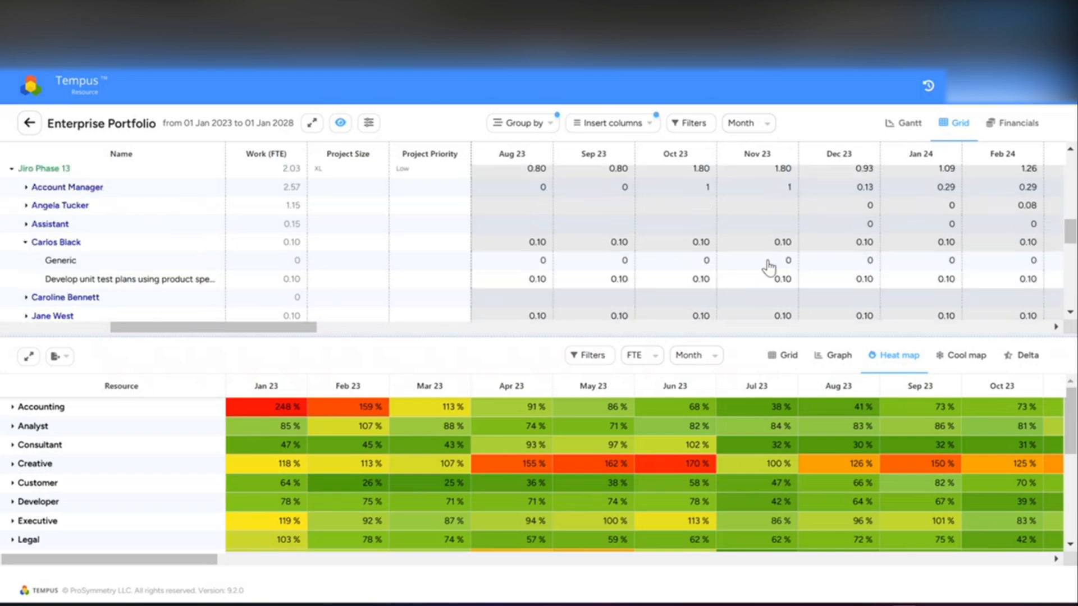
{"action": "scroll", "coordinate": [696, 256], "scroll_direction": "up", "scroll_amount": 2}
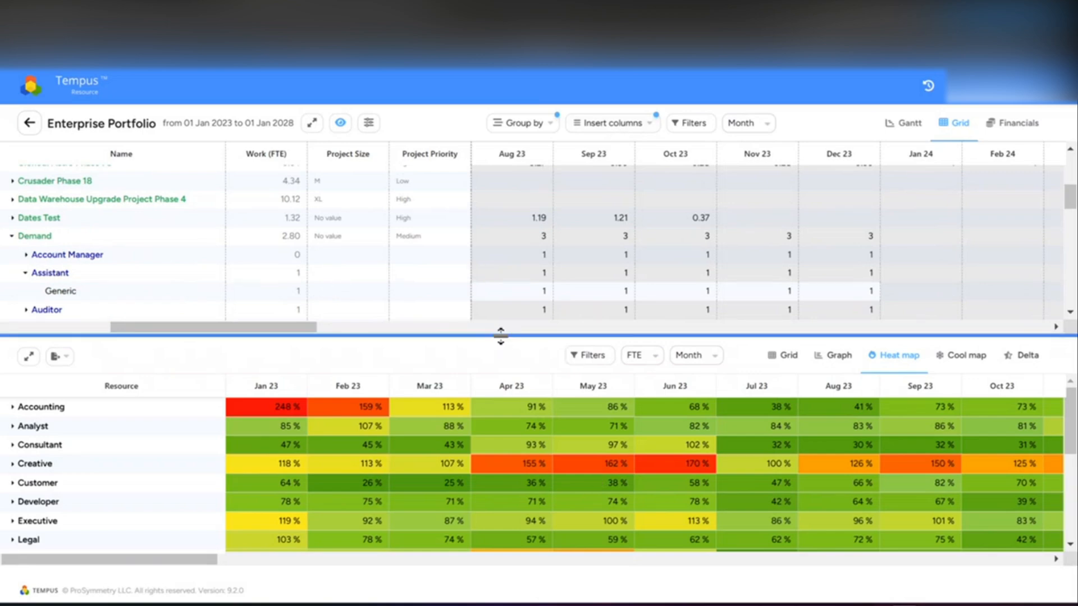
{"action": "left_click", "coordinate": [905, 123]}
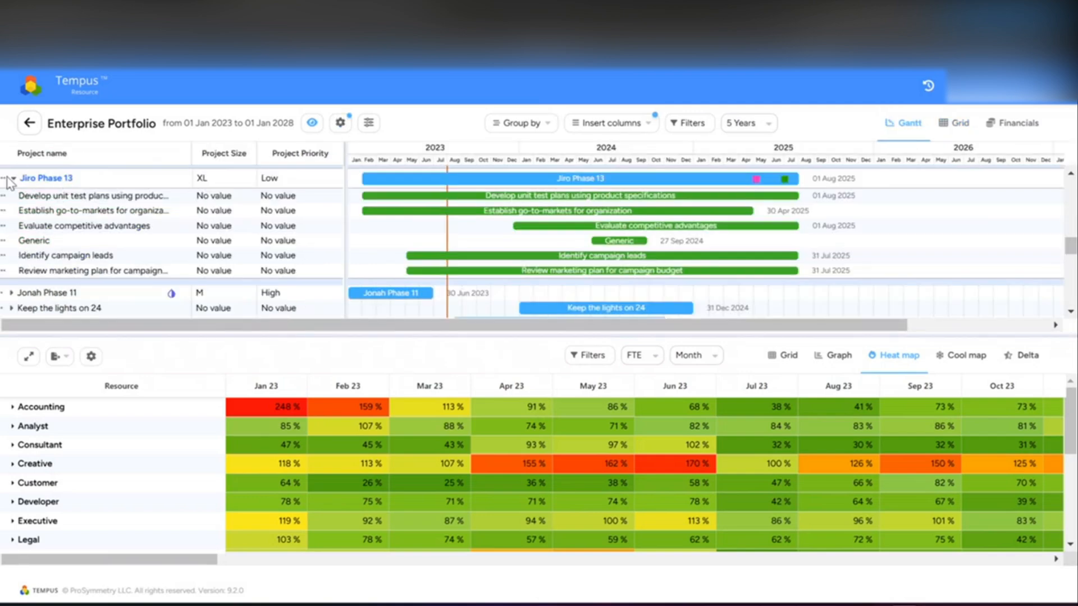
{"action": "left_click", "coordinate": [3, 180]}
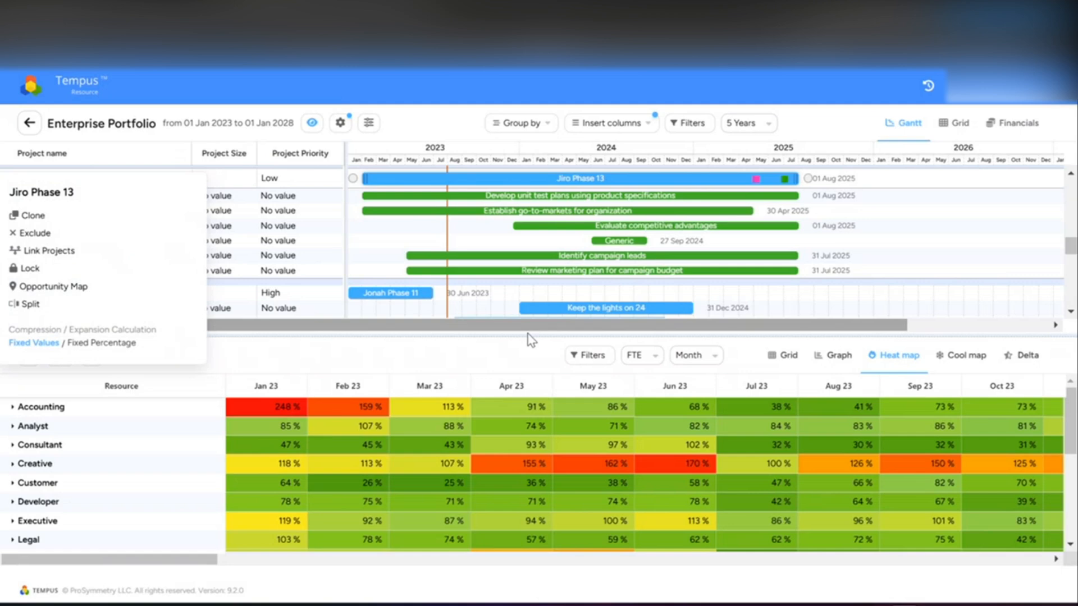
{"action": "left_click", "coordinate": [3, 179]}
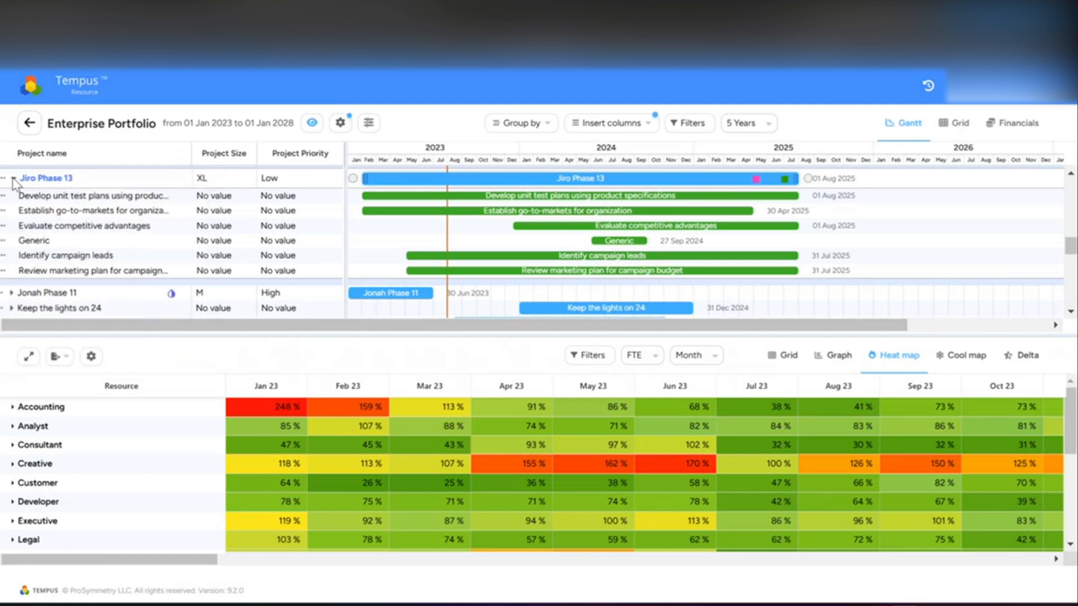
{"action": "left_click", "coordinate": [13, 179]}
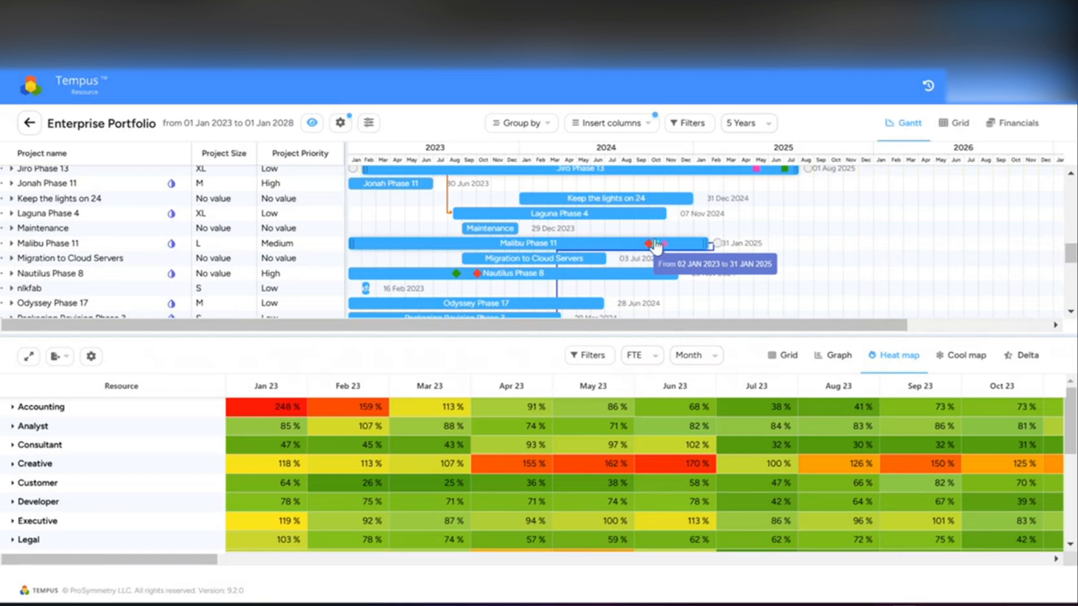
Revert all recorded what-if changes from the portfolio's history
{"action": "left_click", "coordinate": [928, 88]}
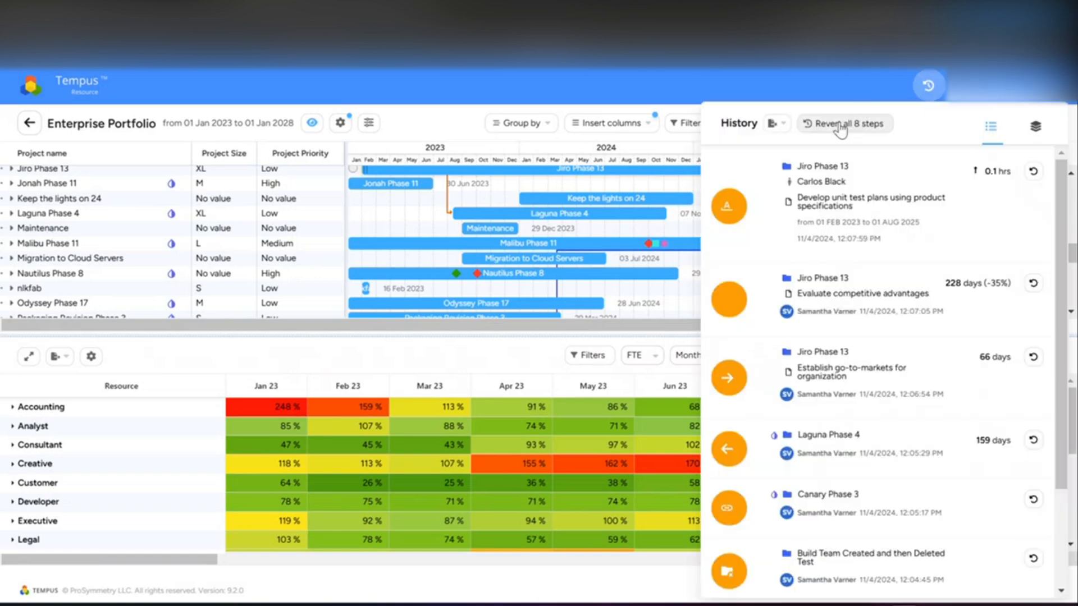
{"action": "left_click", "coordinate": [840, 127]}
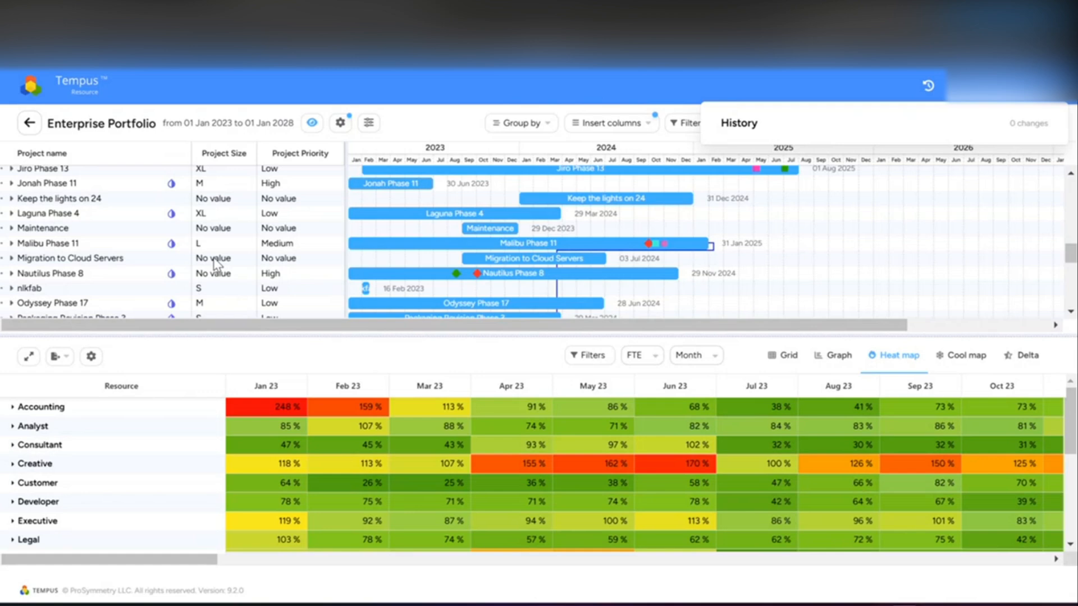
Examine individual utilisation under Analyst in the resource heat map, then collapse it and expand Accounting
{"action": "left_click", "coordinate": [51, 431]}
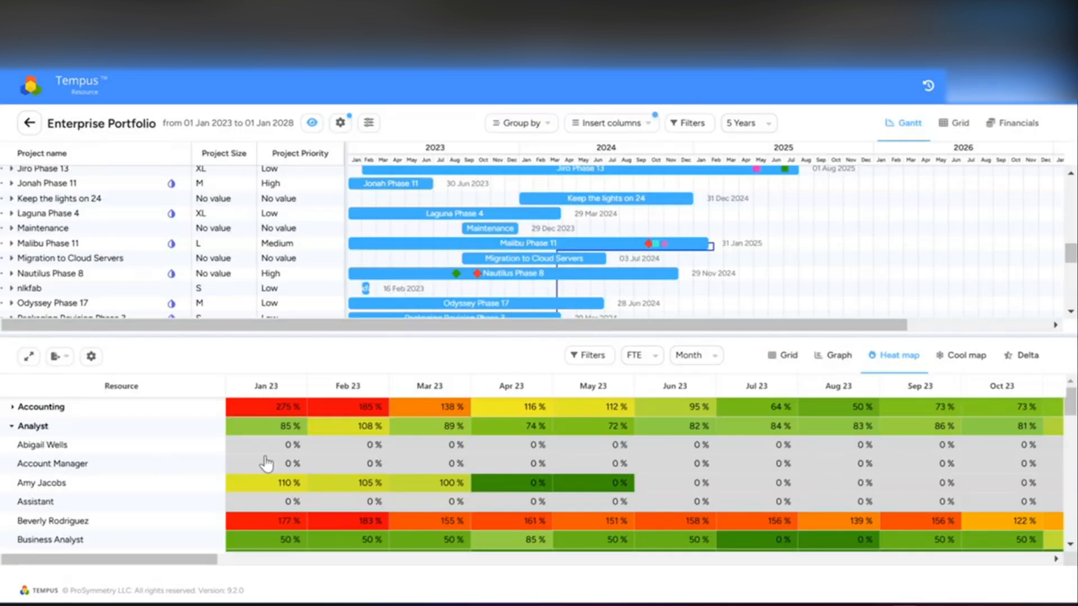
{"action": "left_click_drag", "start_coordinate": [212, 559], "coordinate": [15, 462]}
{"action": "left_click", "coordinate": [9, 422]}
{"action": "left_click", "coordinate": [10, 410]}
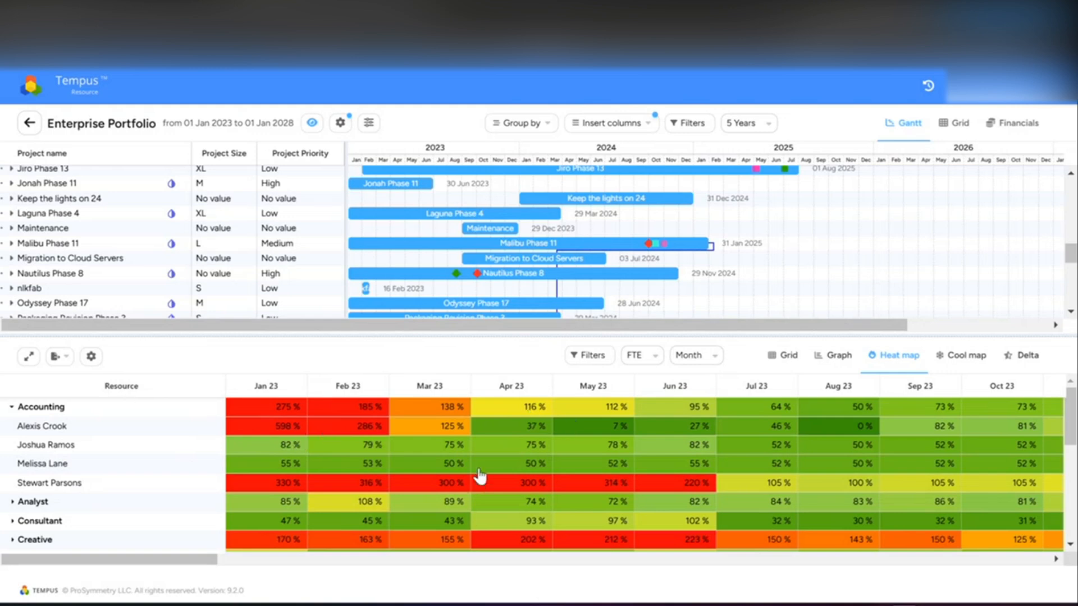
Switch the resource data to the Grid view and show its net availability in Time instead of FTE
{"action": "left_click", "coordinate": [784, 362]}
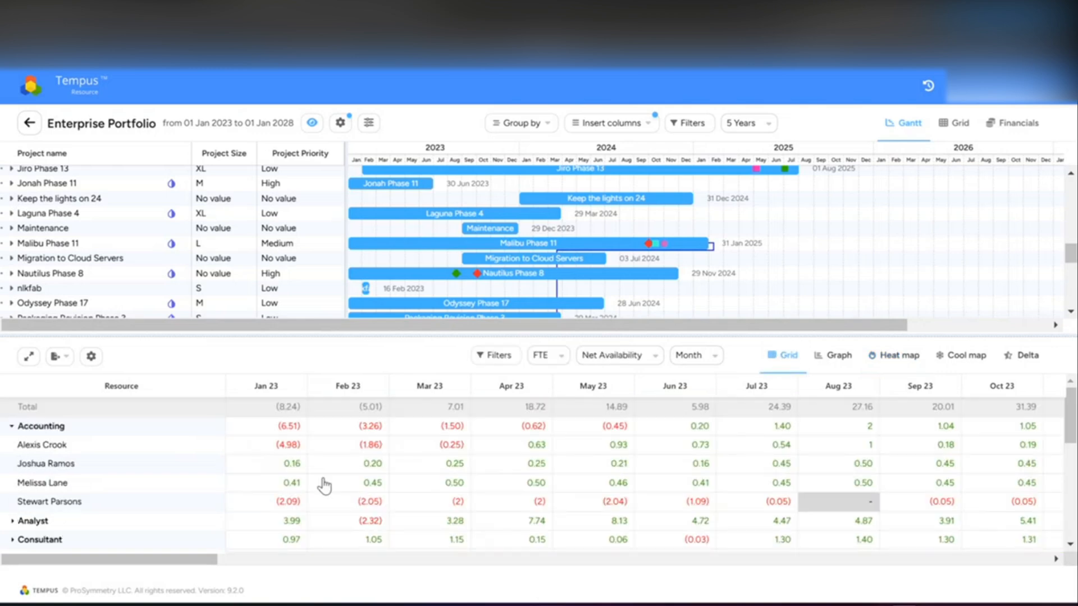
{"action": "left_click", "coordinate": [561, 356]}
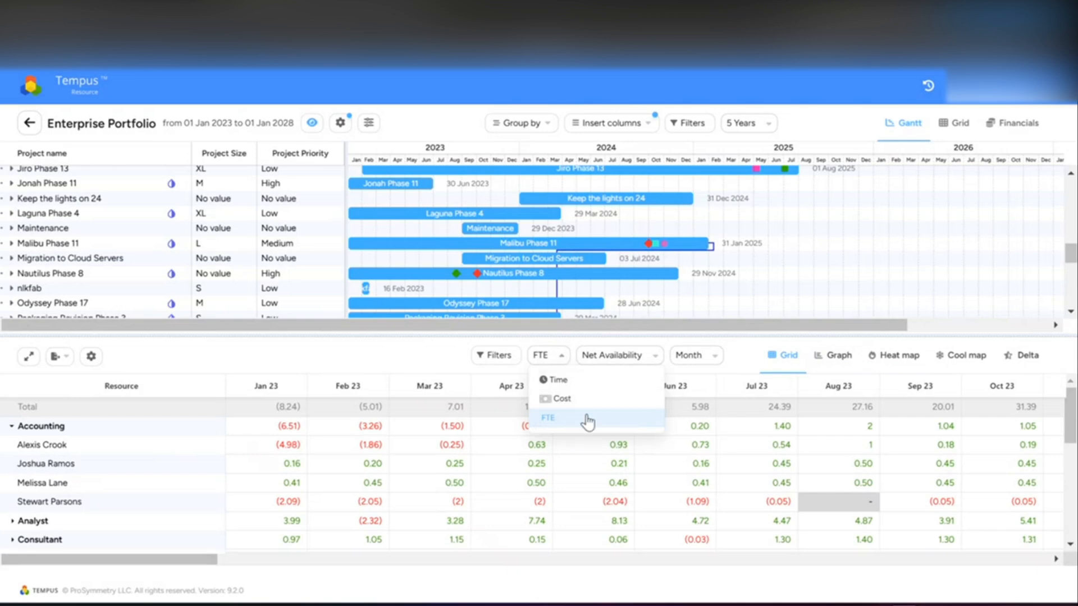
{"action": "left_click", "coordinate": [615, 360]}
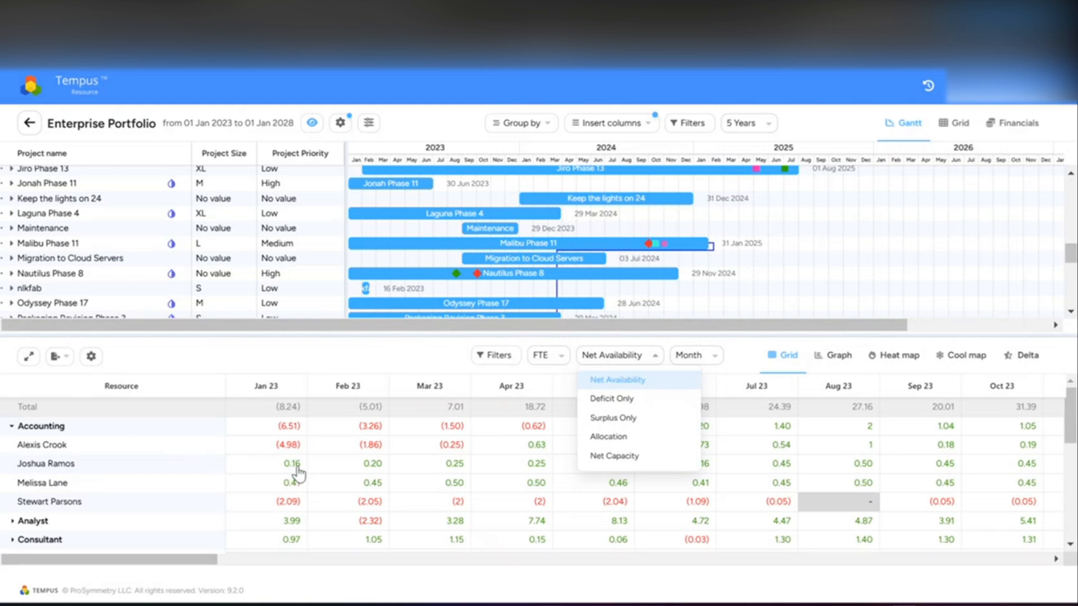
{"action": "left_click", "coordinate": [555, 358]}
{"action": "left_click", "coordinate": [553, 384]}
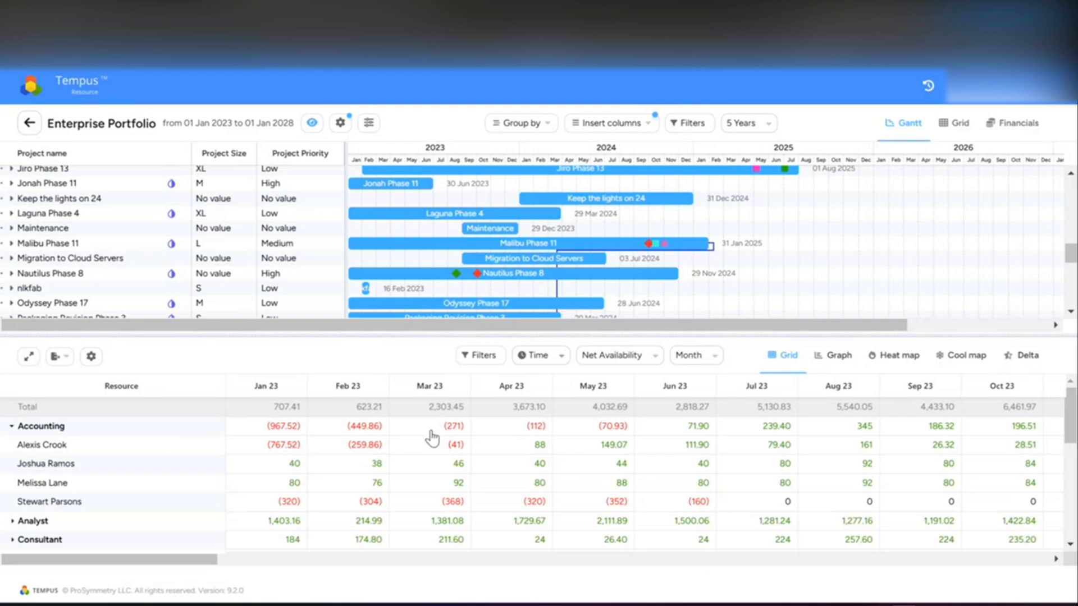
Limit the resource grid to Deficit Only and review the shortfalls across the roles
{"action": "left_click", "coordinate": [594, 355]}
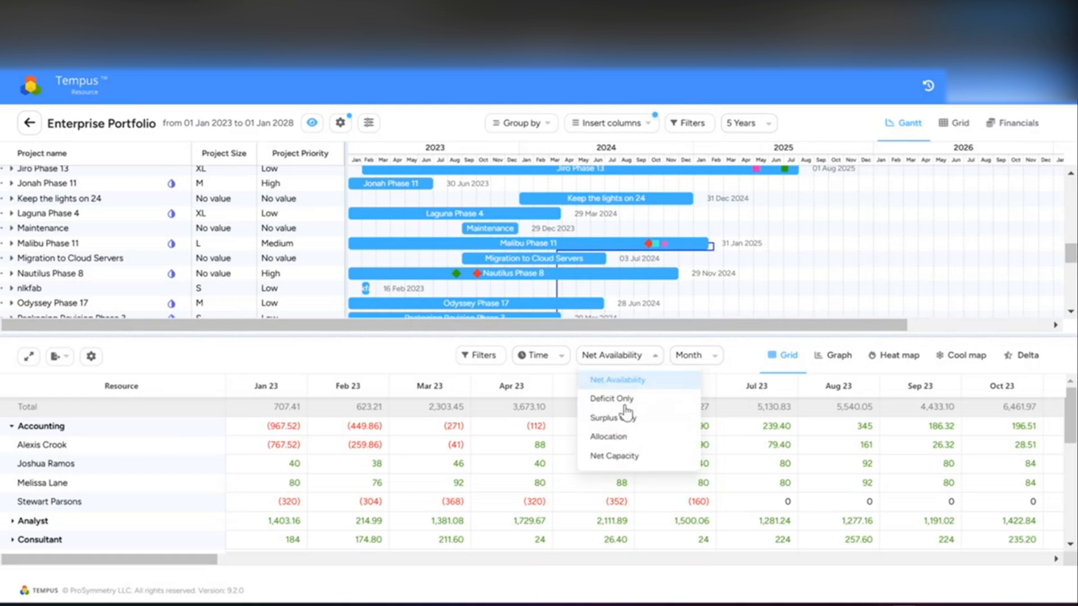
{"action": "left_click", "coordinate": [617, 400]}
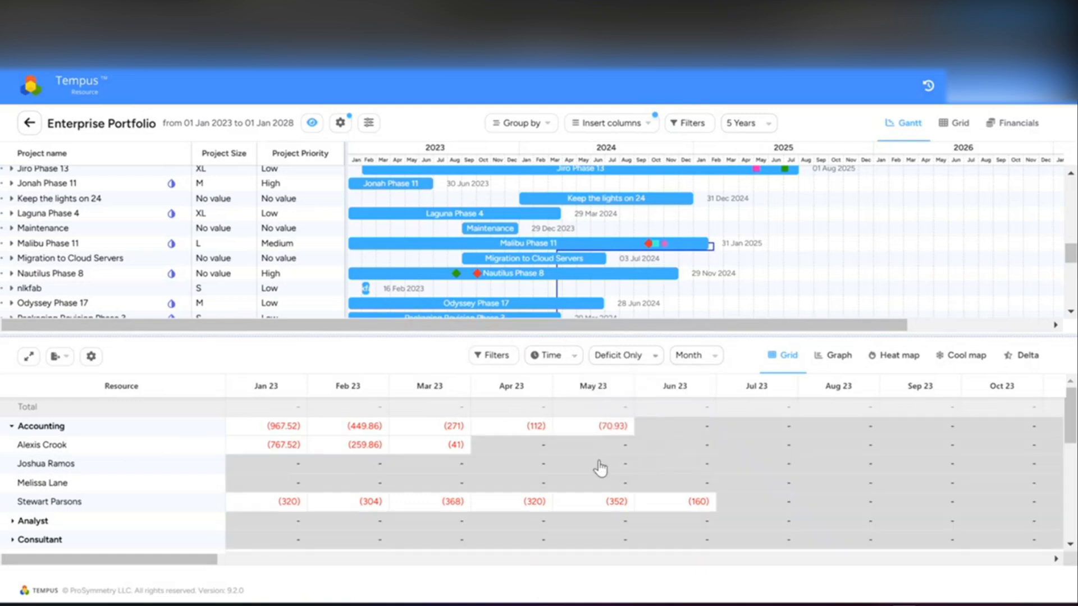
{"action": "scroll", "coordinate": [592, 457], "scroll_direction": "down", "scroll_amount": 6}
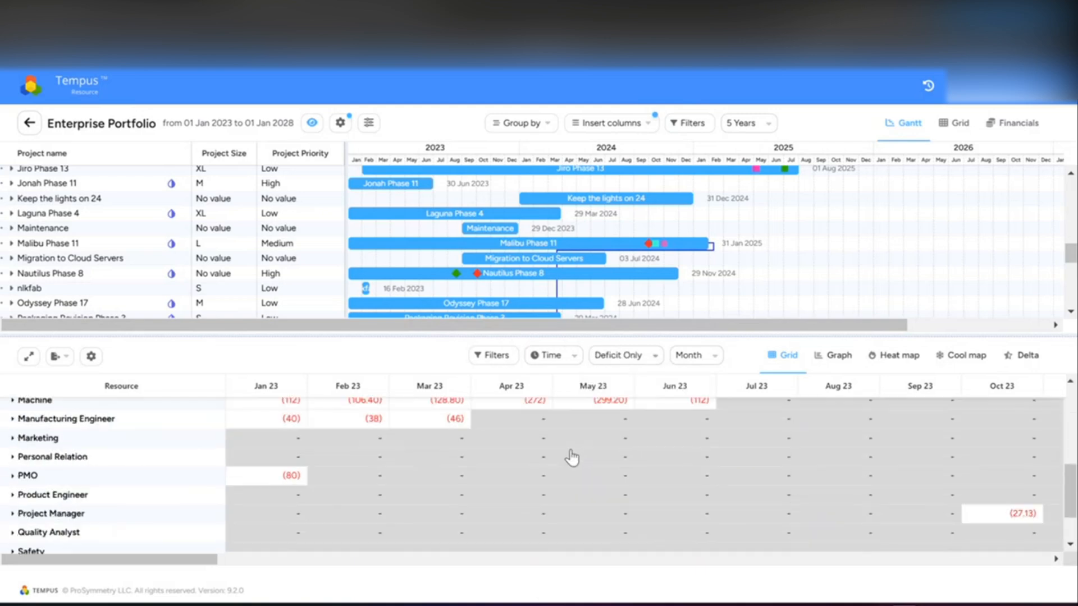
{"action": "scroll", "coordinate": [572, 458], "scroll_direction": "up", "scroll_amount": 3}
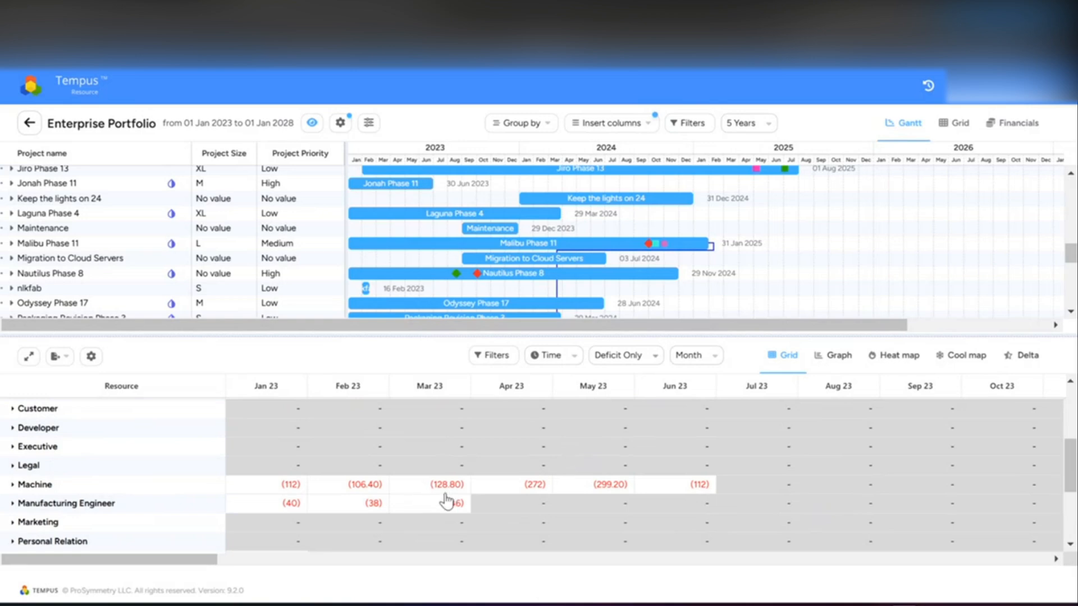
{"action": "scroll", "coordinate": [446, 492], "scroll_direction": "up", "scroll_amount": 4}
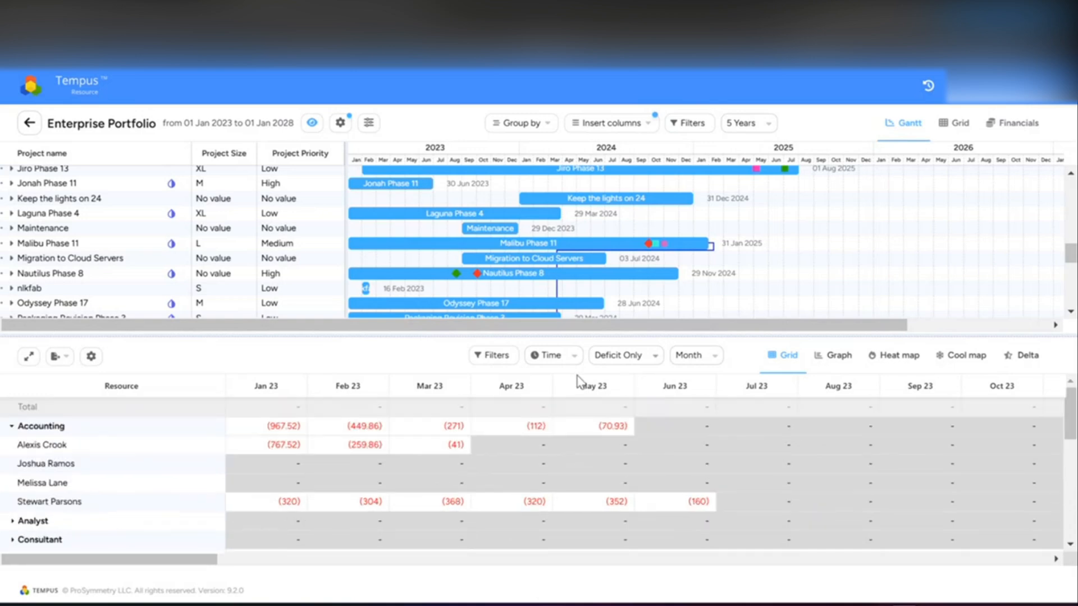
Limit the resource grid to Surplus Only and review the spare capacity across the roles
{"action": "left_click", "coordinate": [598, 368]}
{"action": "left_click", "coordinate": [611, 417]}
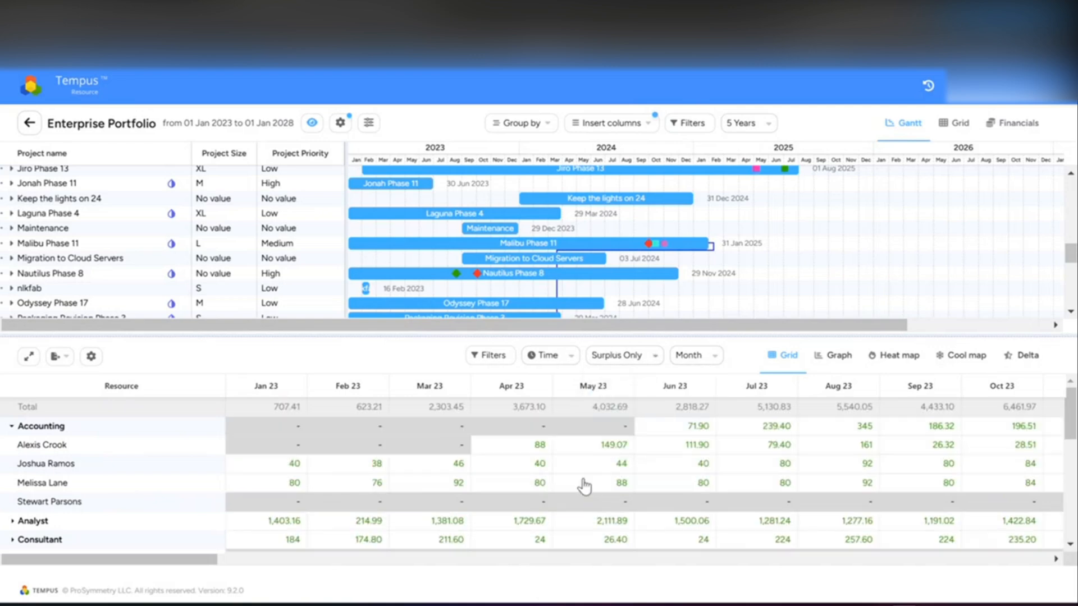
{"action": "scroll", "coordinate": [598, 459], "scroll_direction": "down", "scroll_amount": 3}
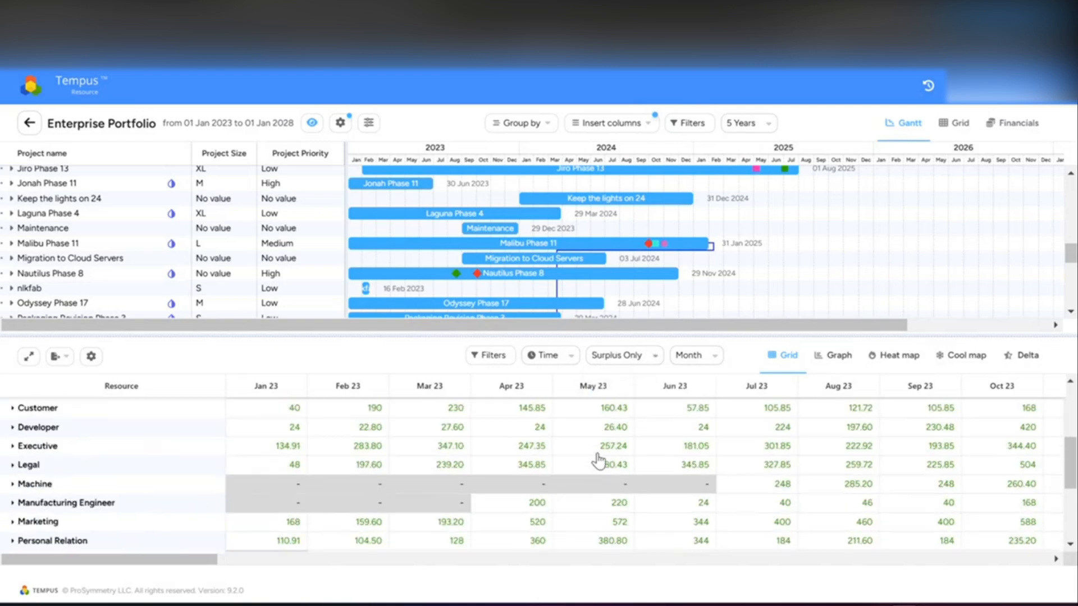
Finish reviewing the surplus figures, then switch the resource grid to Allocation and review the allocated time across the roles
{"action": "scroll", "coordinate": [599, 461], "scroll_direction": "down", "scroll_amount": 2}
{"action": "scroll", "coordinate": [599, 460], "scroll_direction": "up", "scroll_amount": 4}
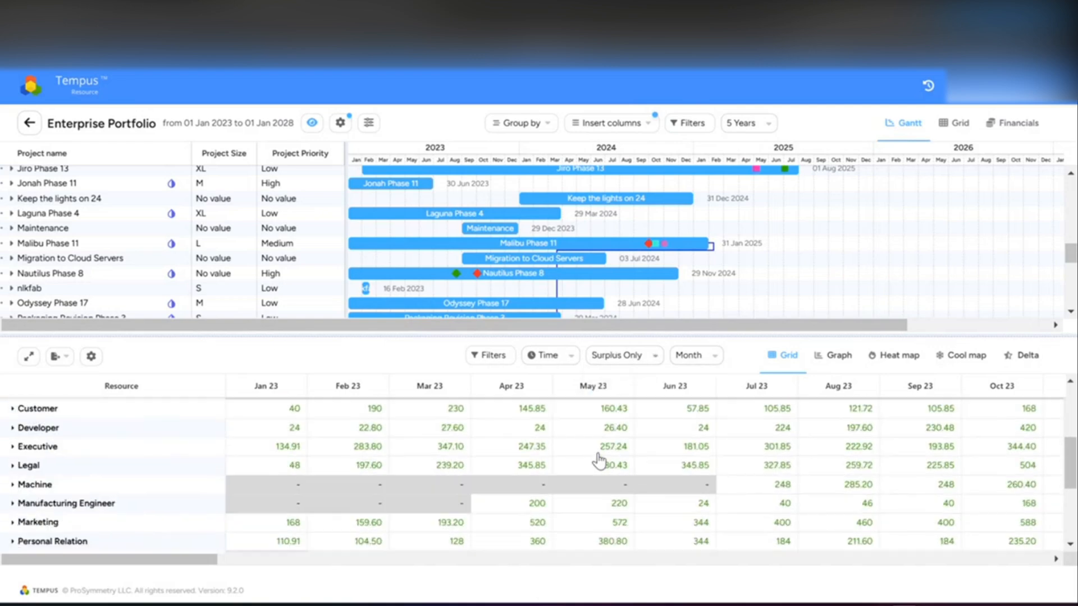
{"action": "scroll", "coordinate": [598, 455], "scroll_direction": "down", "scroll_amount": 6}
{"action": "scroll", "coordinate": [599, 452], "scroll_direction": "up", "scroll_amount": 9}
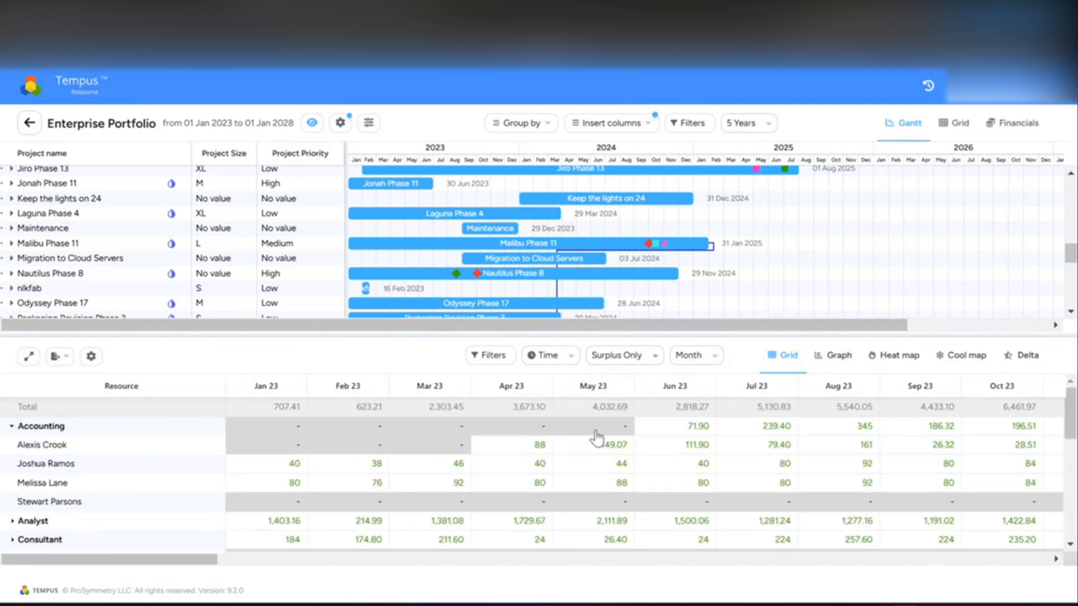
{"action": "left_click", "coordinate": [624, 355]}
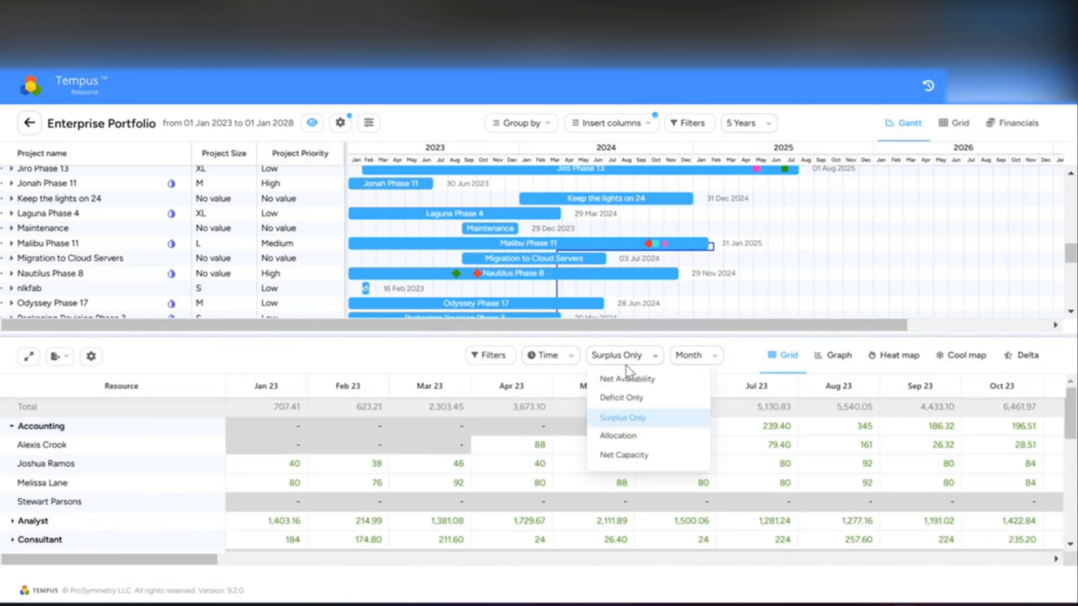
{"action": "left_click", "coordinate": [655, 439]}
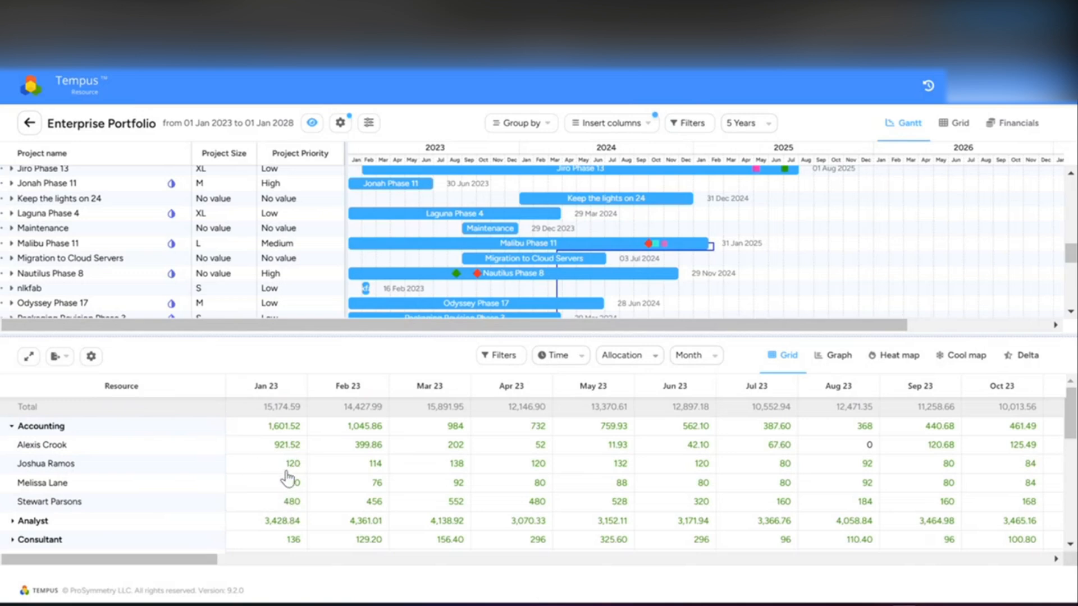
{"action": "scroll", "coordinate": [292, 467], "scroll_direction": "down", "scroll_amount": 6}
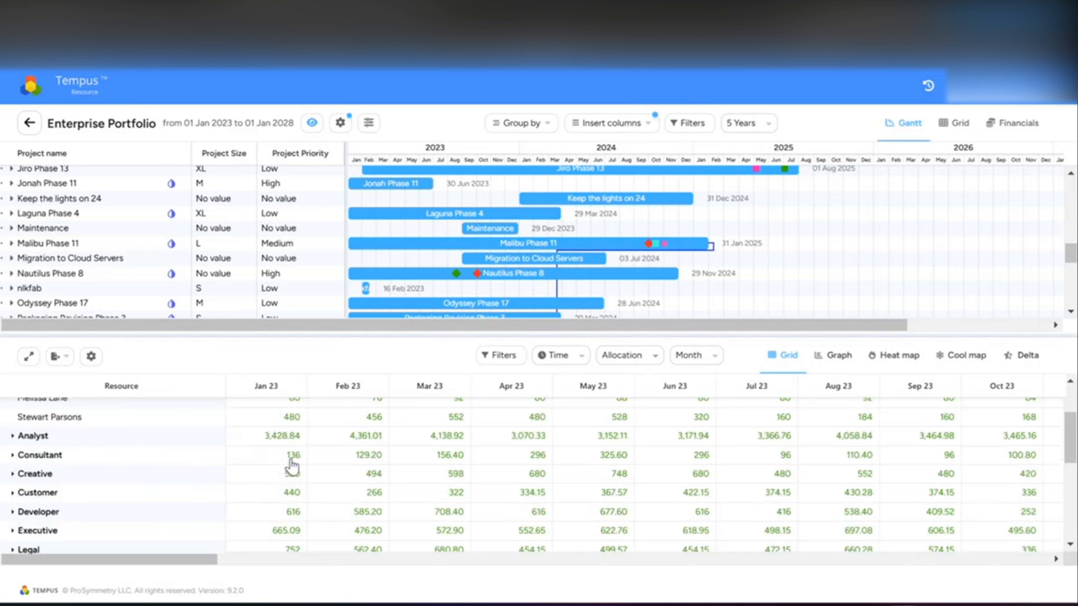
{"action": "scroll", "coordinate": [291, 467], "scroll_direction": "up", "scroll_amount": 3}
{"action": "scroll", "coordinate": [291, 467], "scroll_direction": "up", "scroll_amount": 3}
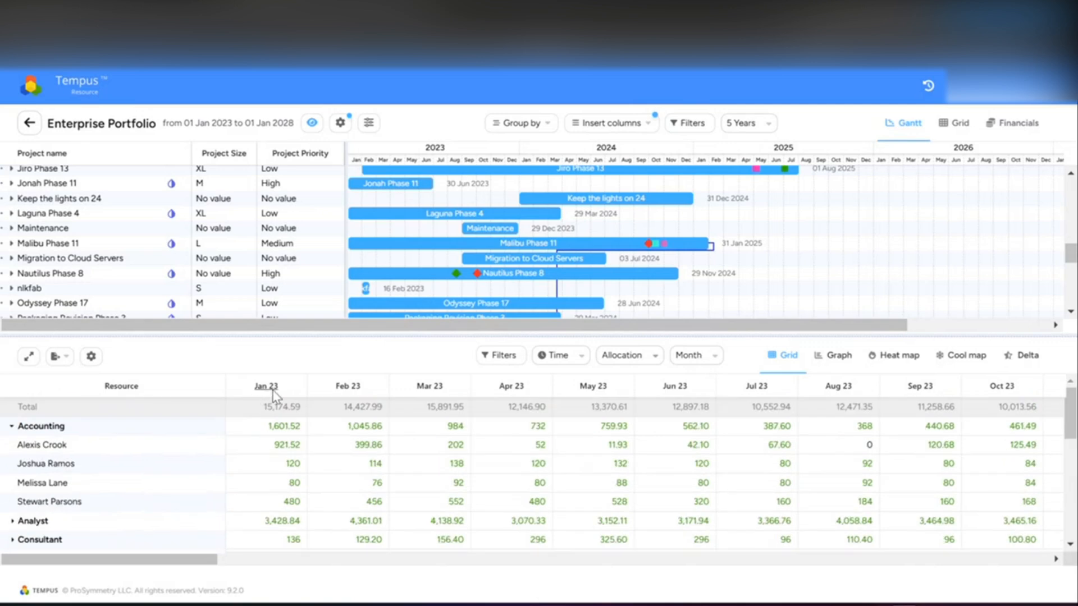
View Net Capacity in the resource grid, then return it to Net Availability measured in FTE
{"action": "left_click", "coordinate": [629, 356]}
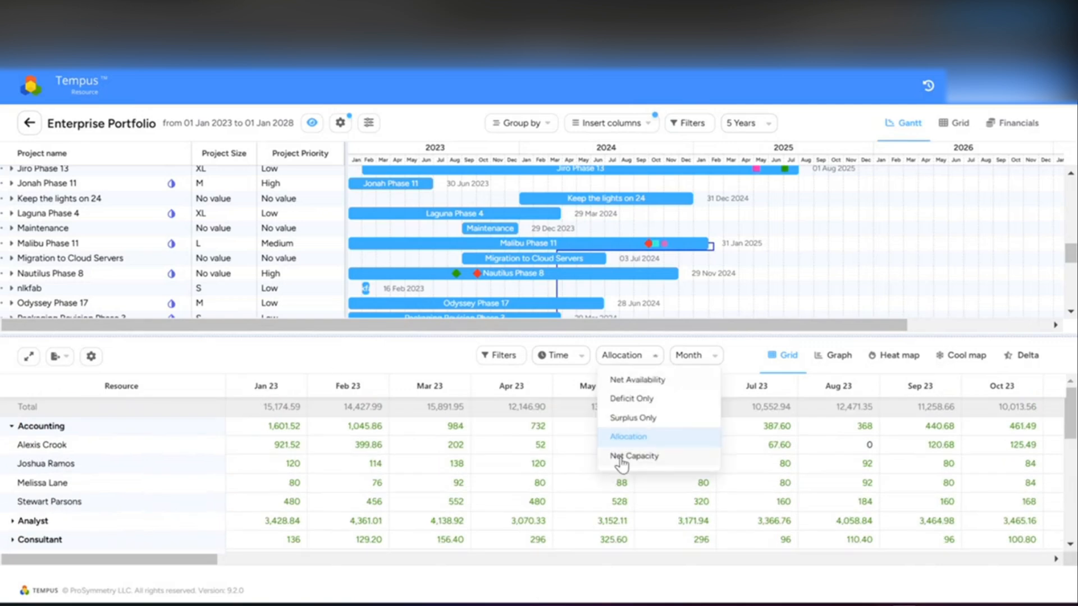
{"action": "left_click", "coordinate": [622, 457]}
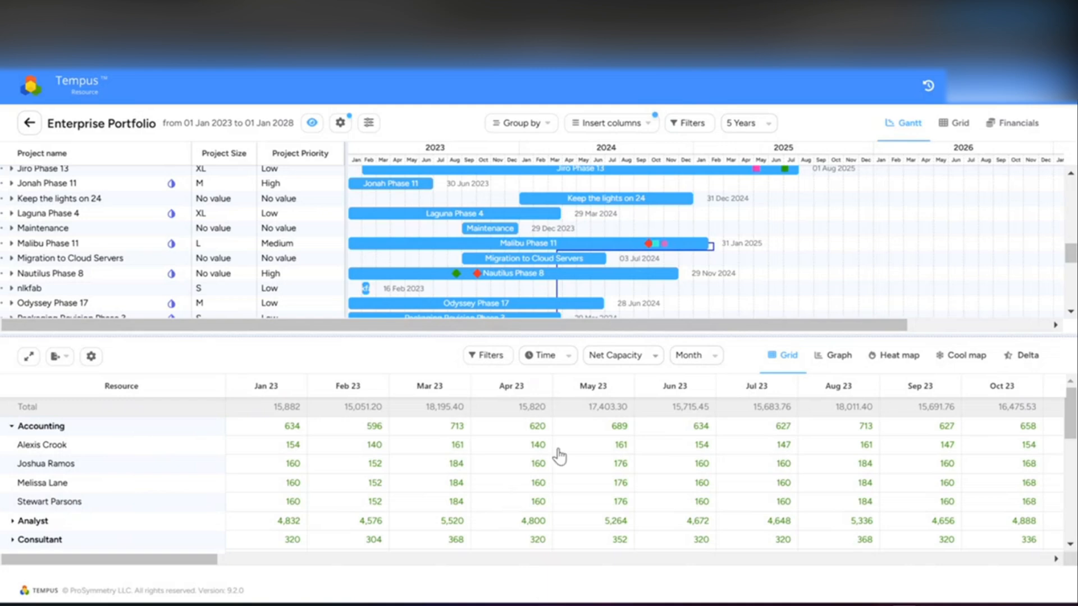
{"action": "left_click", "coordinate": [612, 360]}
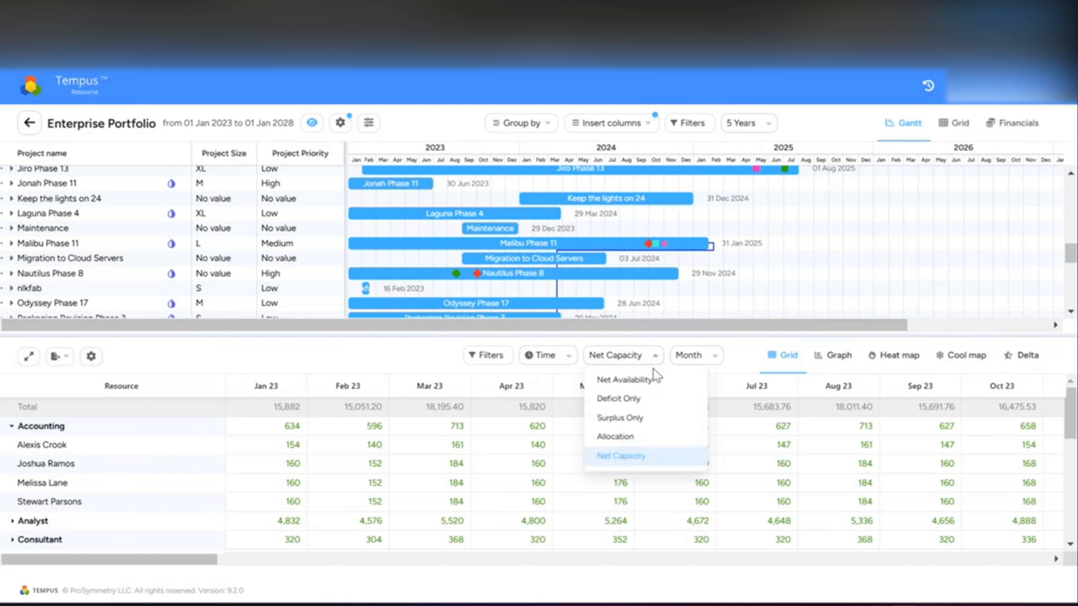
{"action": "left_click", "coordinate": [590, 381]}
{"action": "left_click", "coordinate": [542, 357]}
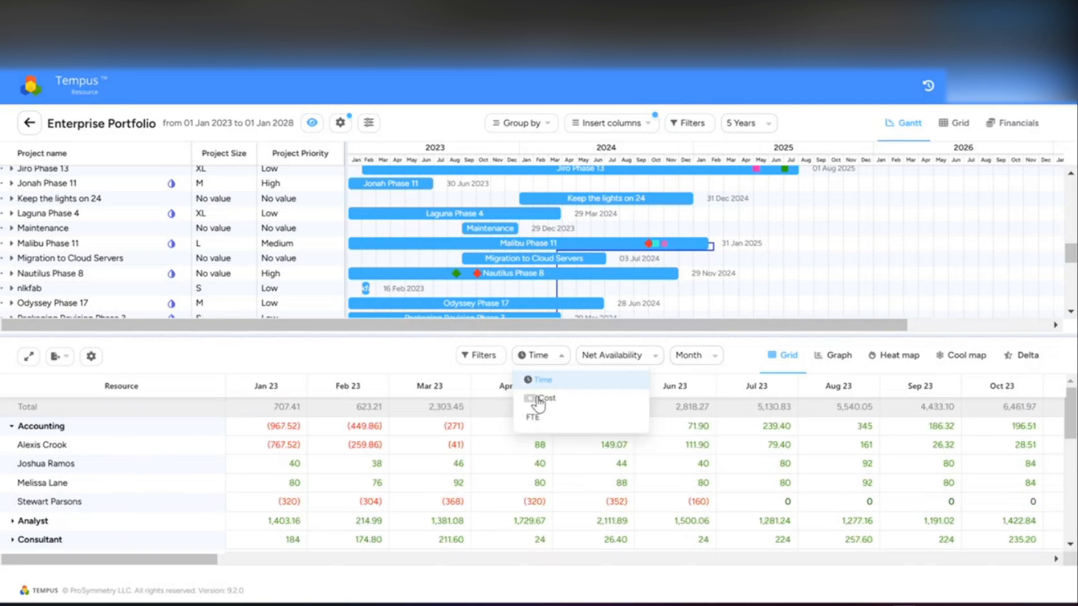
{"action": "left_click", "coordinate": [537, 418]}
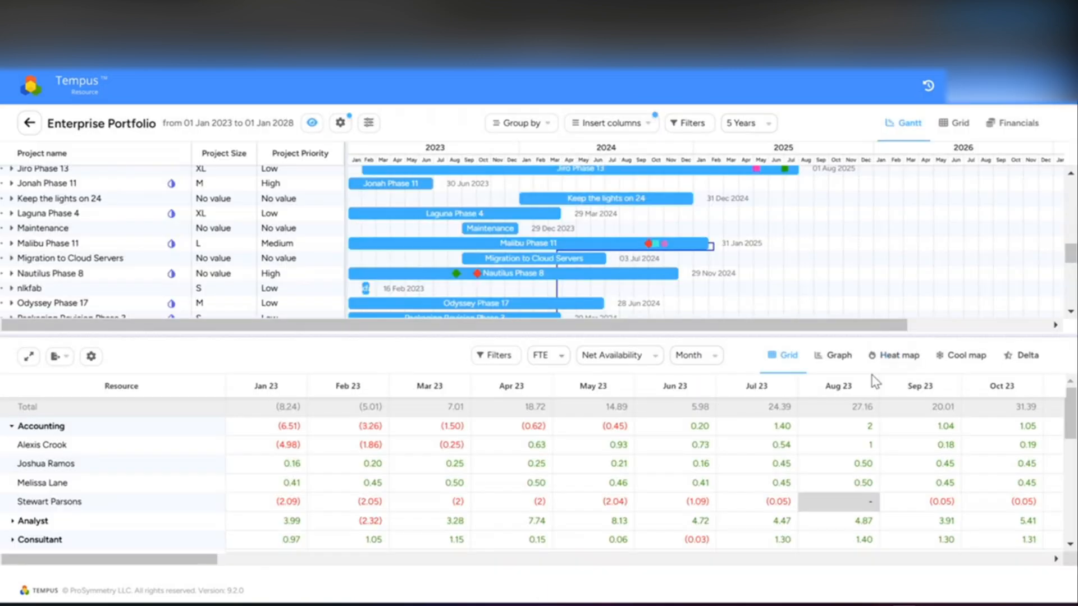
Switch the resource data to the Graph view and compare previous allocation, current allocation and capacity across the roles
{"action": "left_click", "coordinate": [839, 355]}
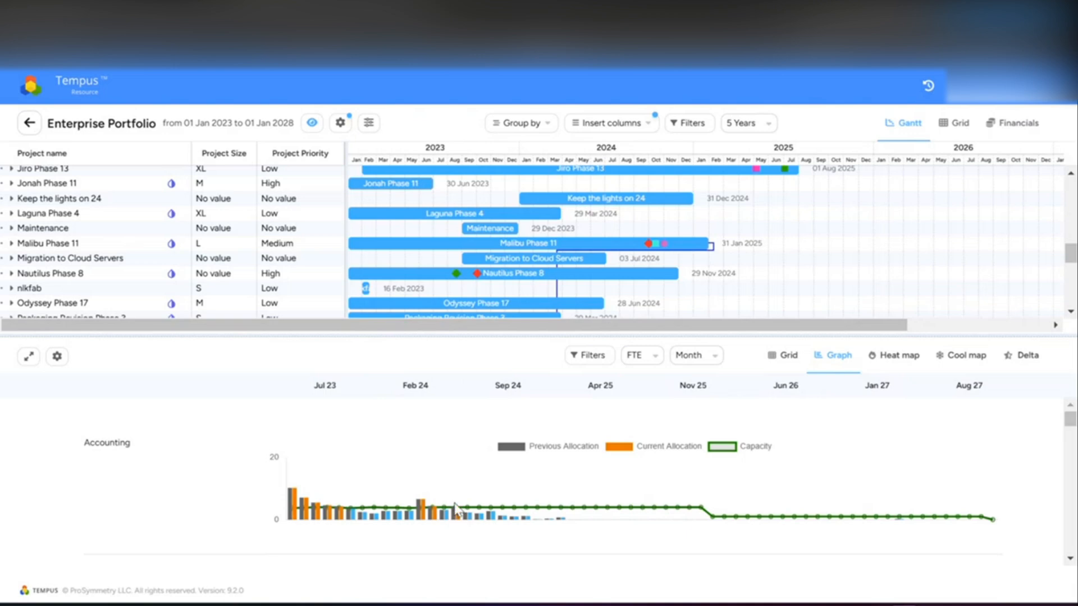
{"action": "scroll", "coordinate": [460, 494], "scroll_direction": "down", "scroll_amount": 3}
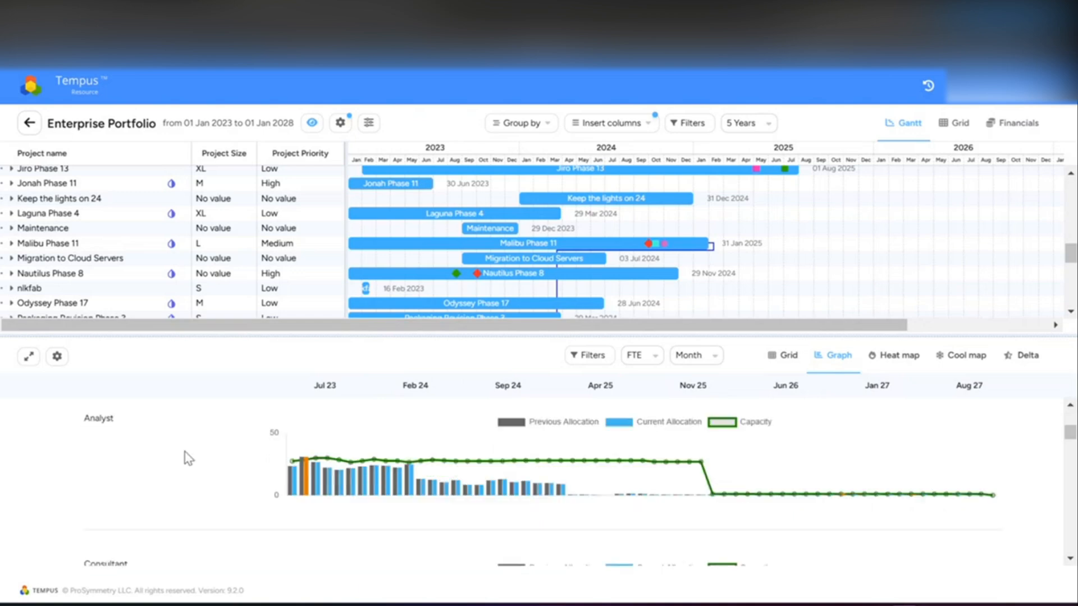
{"action": "scroll", "coordinate": [161, 448], "scroll_direction": "down", "scroll_amount": 3}
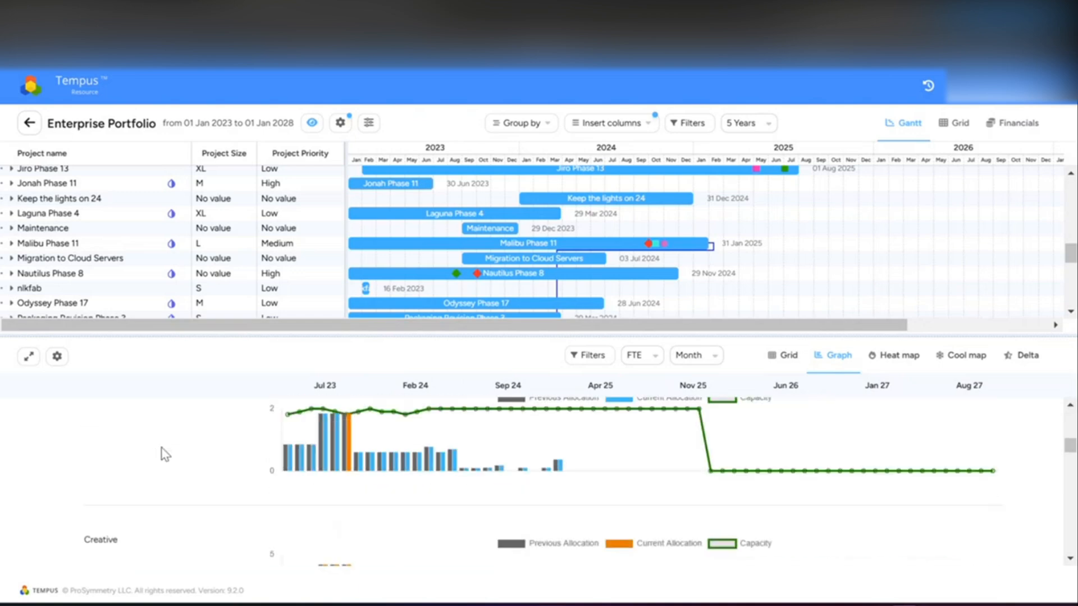
{"action": "scroll", "coordinate": [156, 453], "scroll_direction": "down", "scroll_amount": 3}
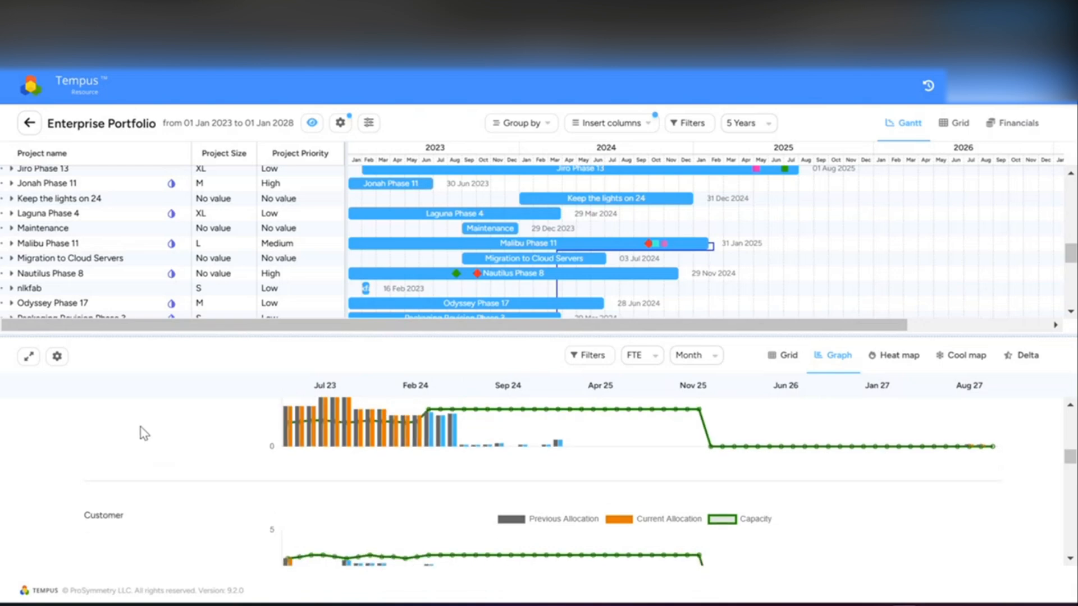
{"action": "scroll", "coordinate": [180, 471], "scroll_direction": "up", "scroll_amount": 2}
{"action": "scroll", "coordinate": [164, 457], "scroll_direction": "up", "scroll_amount": 6}
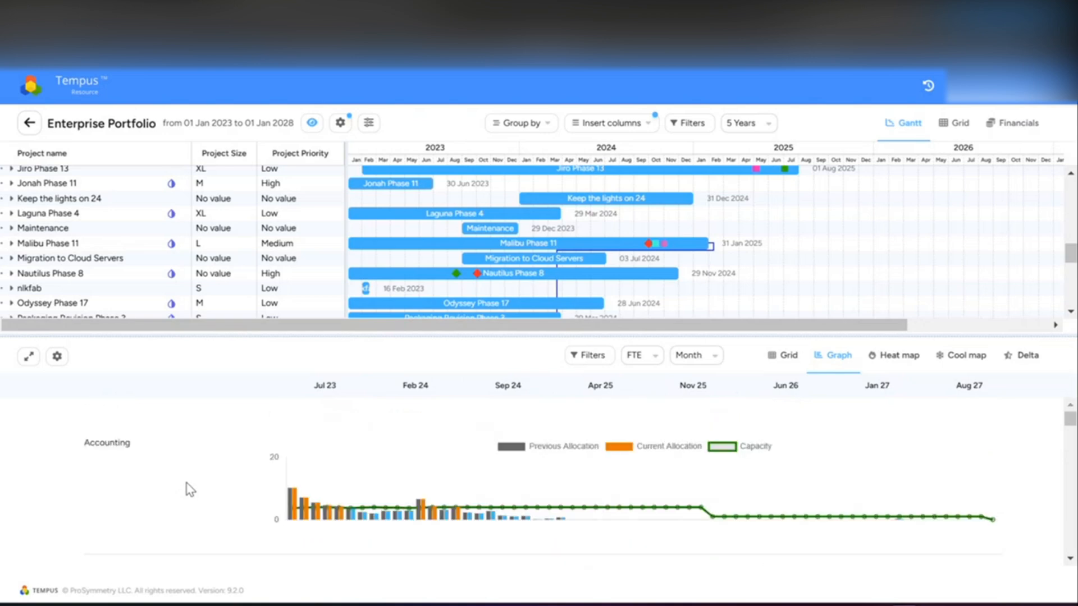
{"action": "scroll", "coordinate": [191, 484], "scroll_direction": "down", "scroll_amount": 10}
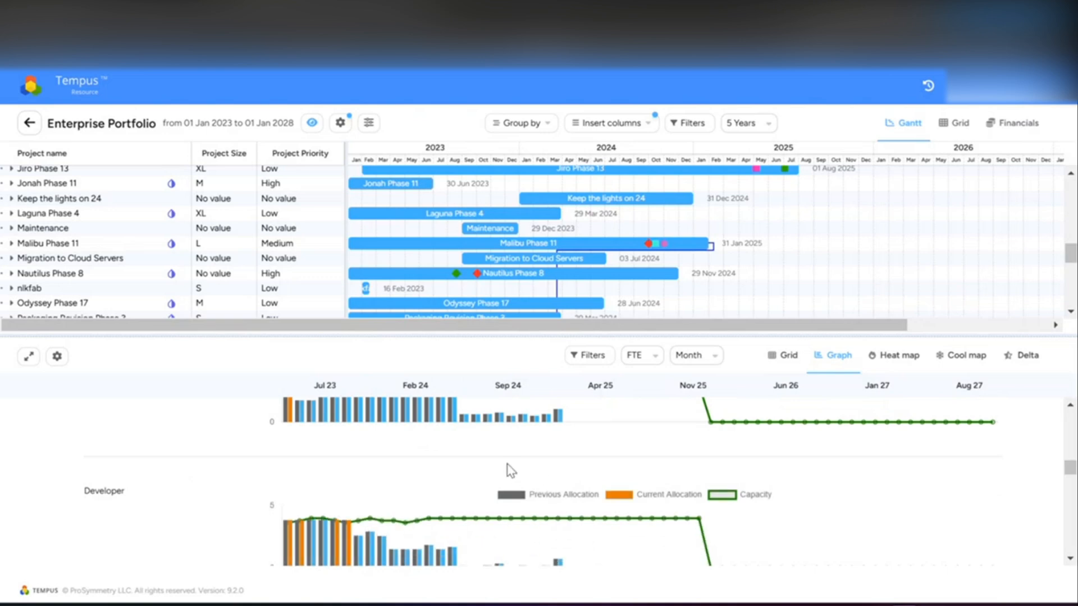
{"action": "scroll", "coordinate": [509, 469], "scroll_direction": "up", "scroll_amount": 10}
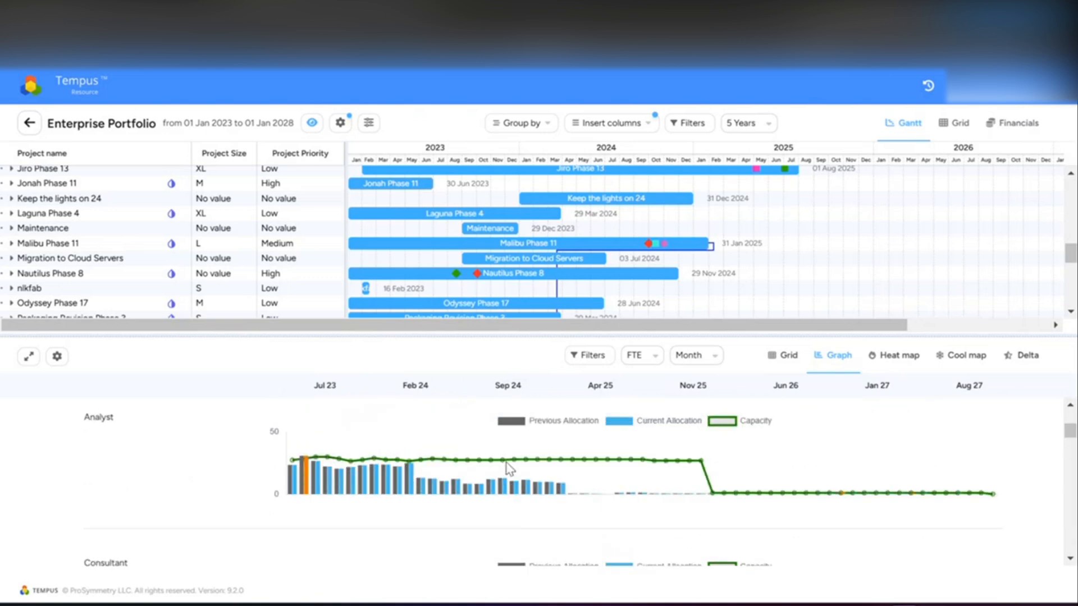
View the monthly resource utilisation as a Heat map and as a Cool map
{"action": "left_click", "coordinate": [898, 355]}
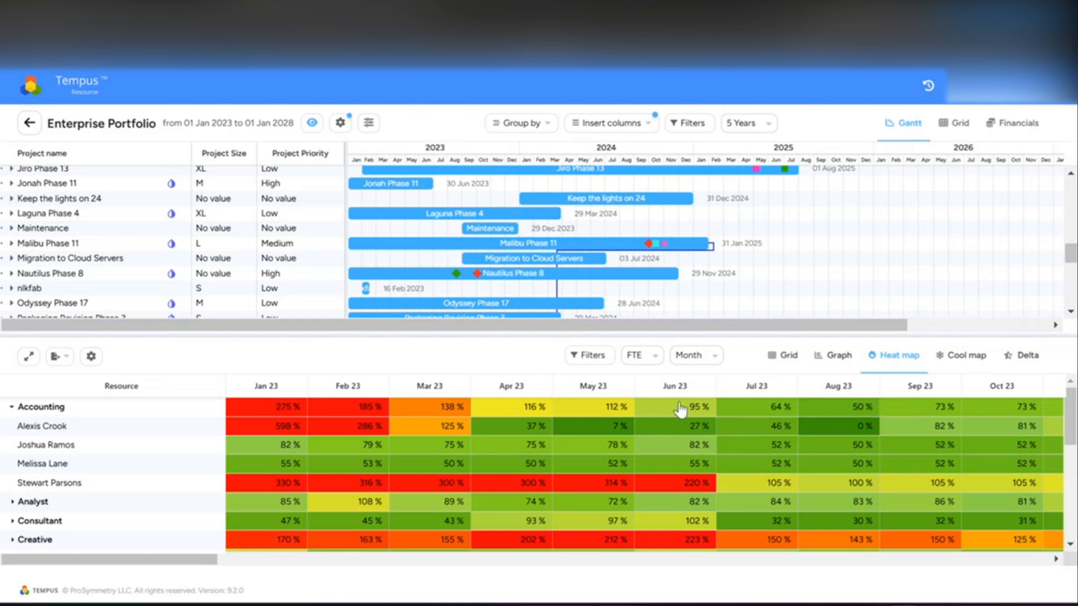
{"action": "left_click", "coordinate": [955, 359]}
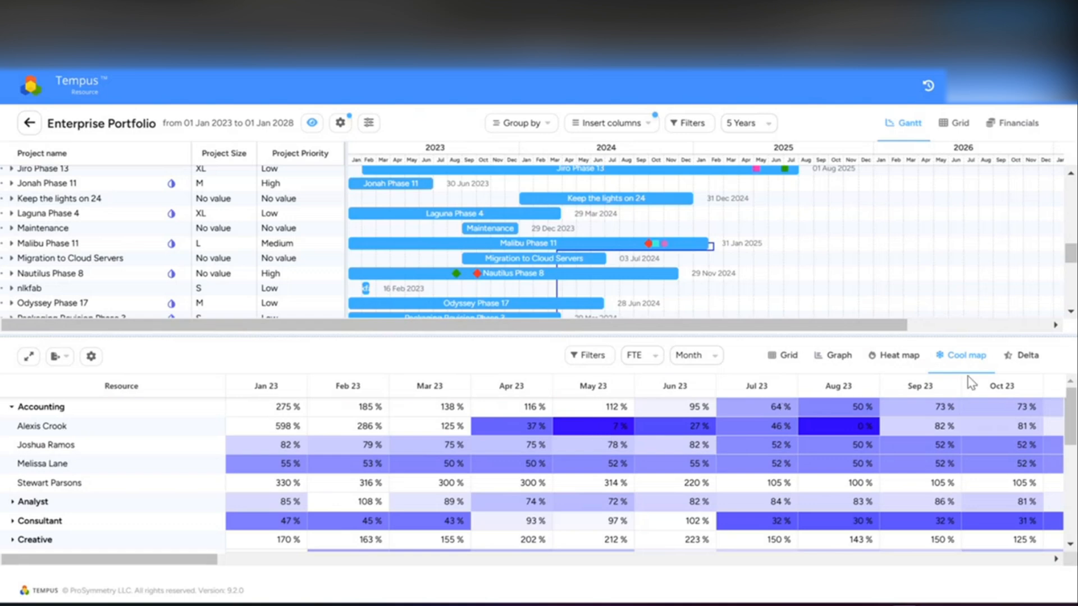
Switch to the Delta view, collapse Accounting, and check the before and after utilisation of the individuals under Customer
{"action": "left_click", "coordinate": [1024, 355]}
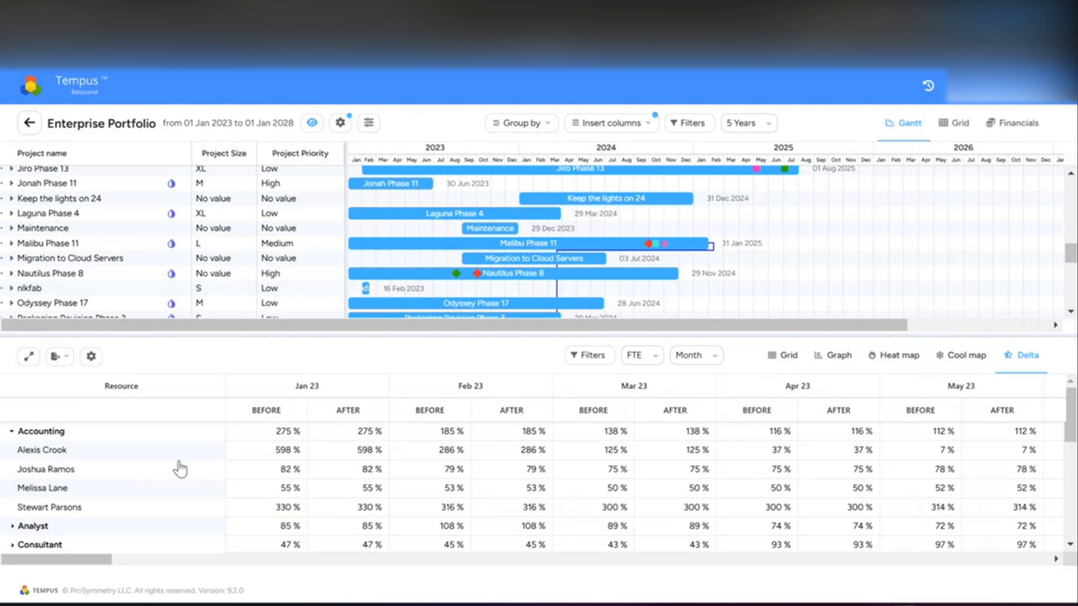
{"action": "left_click", "coordinate": [12, 432]}
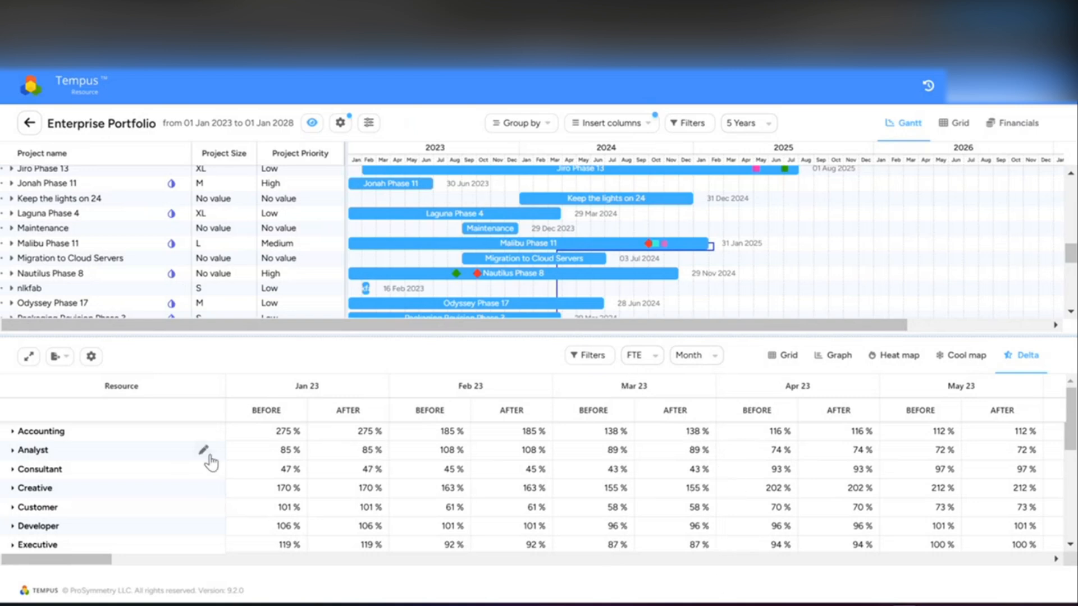
{"action": "left_click", "coordinate": [53, 511]}
{"action": "scroll", "coordinate": [445, 452], "scroll_direction": "down", "scroll_amount": 1}
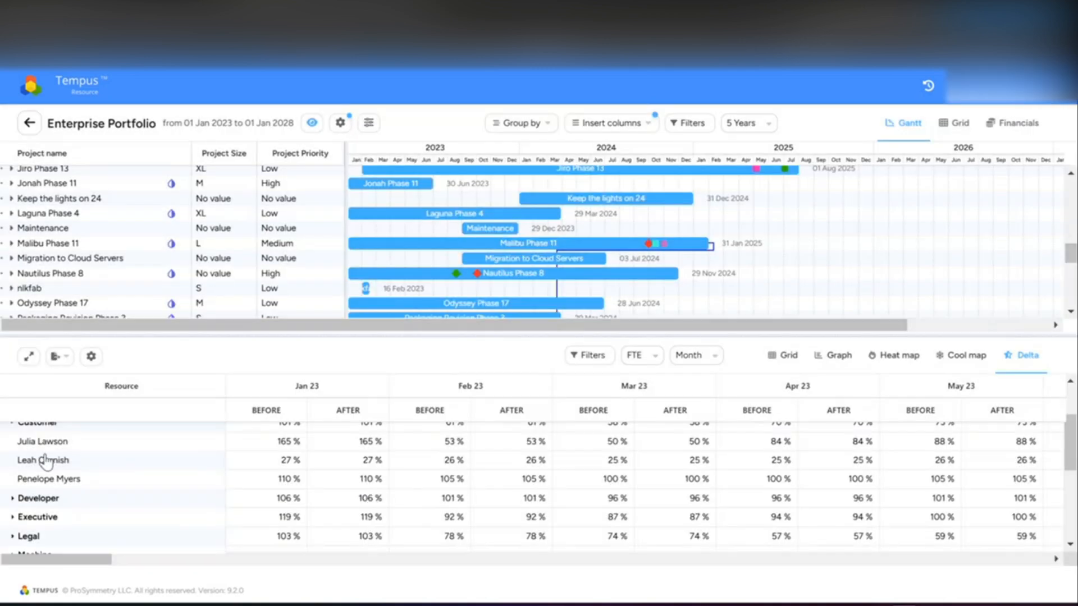
{"action": "scroll", "coordinate": [47, 461], "scroll_direction": "up", "scroll_amount": 1}
{"action": "left_click", "coordinate": [35, 506]}
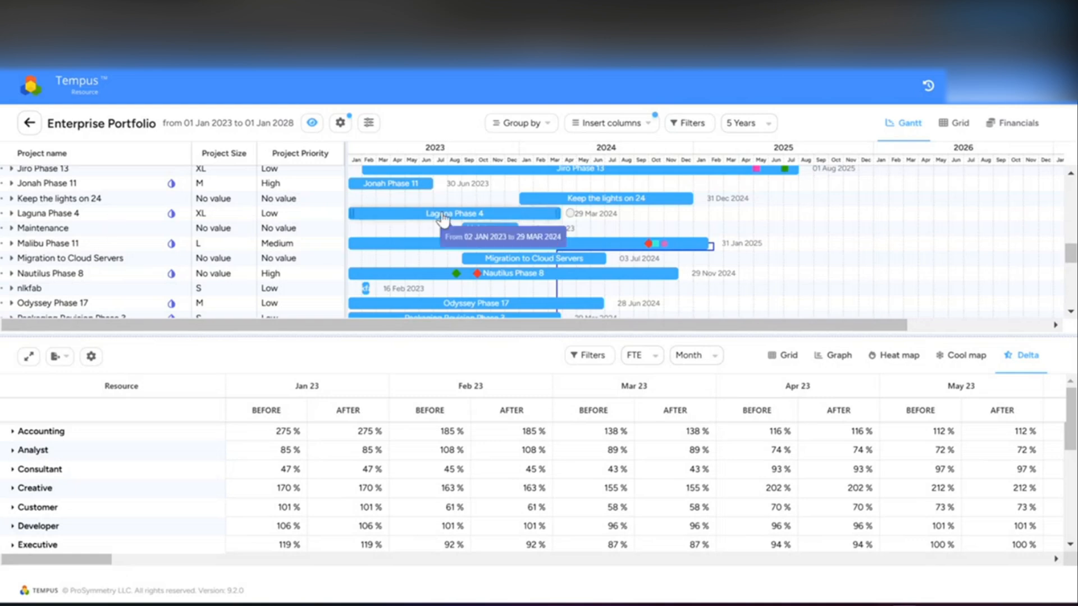
Delay Laguna Phase 4 on the Gantt chart so it ends on 15 Nov 2024, and review the utilisation changes by role
{"action": "left_click_drag", "start_coordinate": [443, 219], "coordinate": [551, 212]}
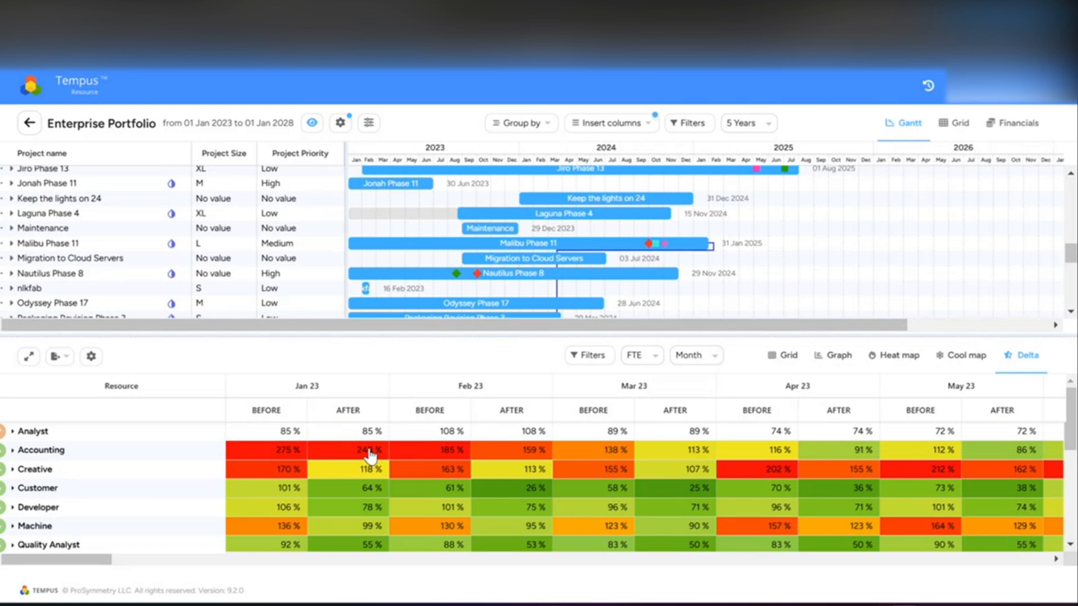
{"action": "scroll", "coordinate": [371, 480], "scroll_direction": "down", "scroll_amount": 3}
{"action": "scroll", "coordinate": [370, 480], "scroll_direction": "up", "scroll_amount": 3}
{"action": "scroll", "coordinate": [613, 539], "scroll_direction": "down", "scroll_amount": 2}
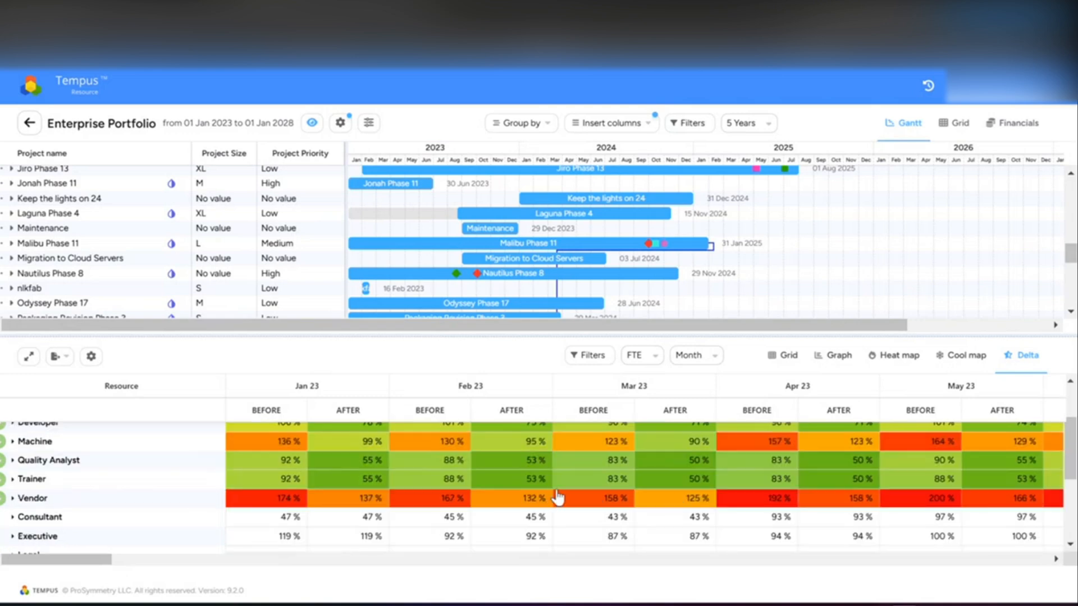
{"action": "scroll", "coordinate": [556, 500], "scroll_direction": "up", "scroll_amount": 3}
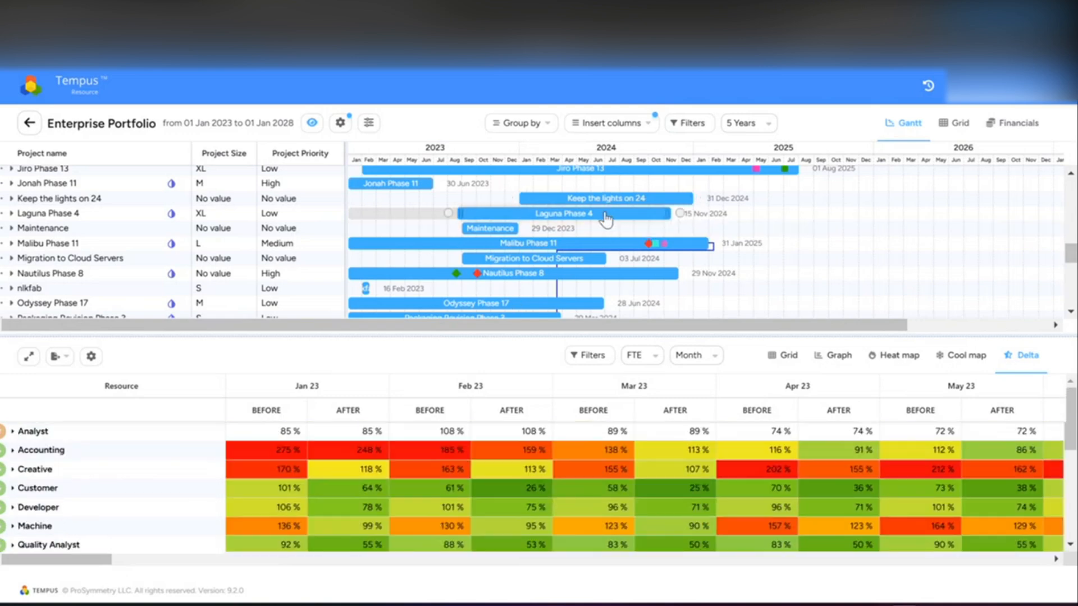
Delay ERP System Infrastructure Revision Phase 19 on the Gantt chart so it ends on 28 Jul 2026
{"action": "mouse_move", "coordinate": [607, 216]}
{"action": "scroll", "coordinate": [65, 249], "scroll_direction": "up", "scroll_amount": 4}
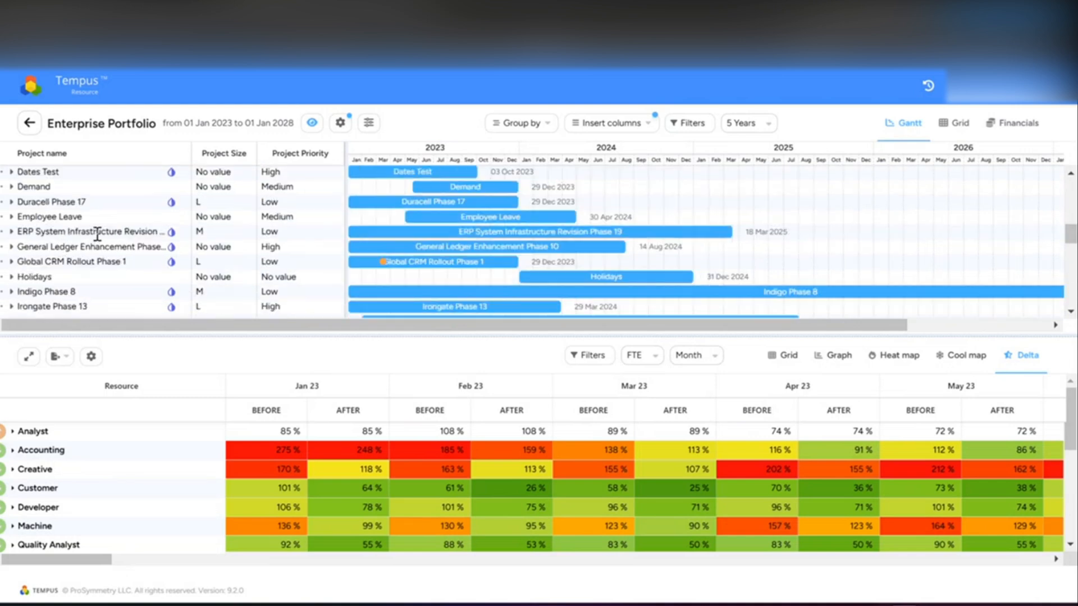
{"action": "mouse_move", "coordinate": [438, 240]}
{"action": "left_click_drag", "start_coordinate": [439, 240], "coordinate": [672, 230]}
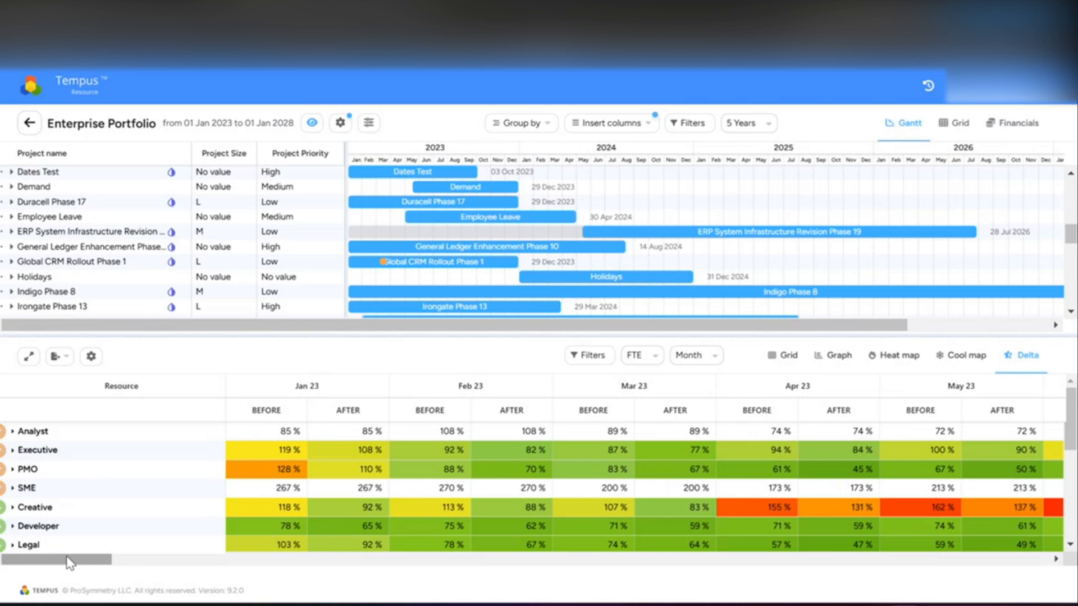
Open the project breakdown of Creative's May 23 utilisation in the Delta view and review the contributing projects
{"action": "left_click_drag", "start_coordinate": [68, 562], "coordinate": [122, 568]}
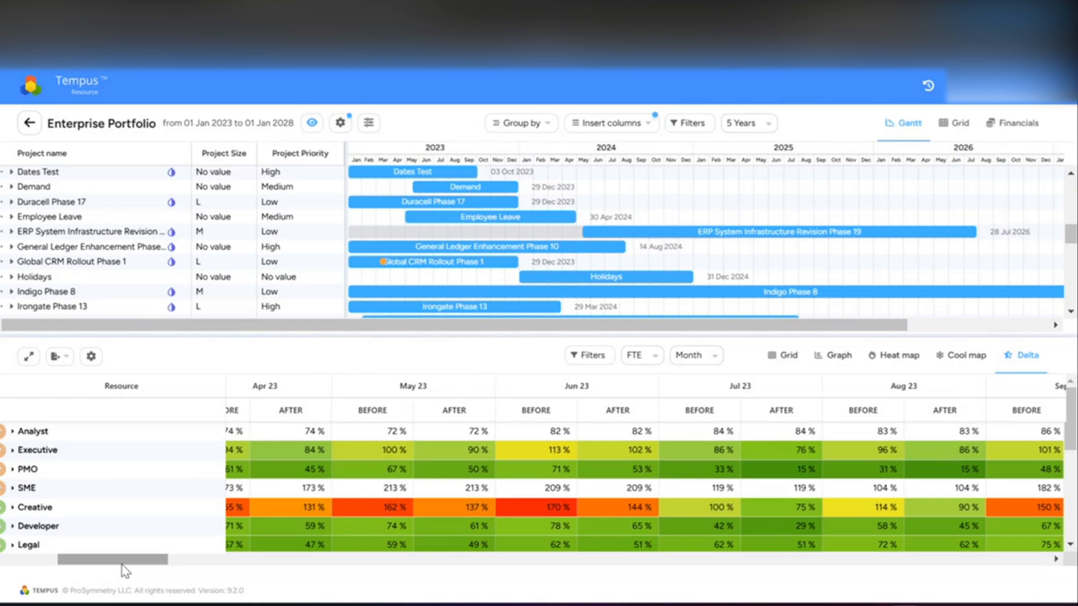
{"action": "left_click", "coordinate": [394, 511]}
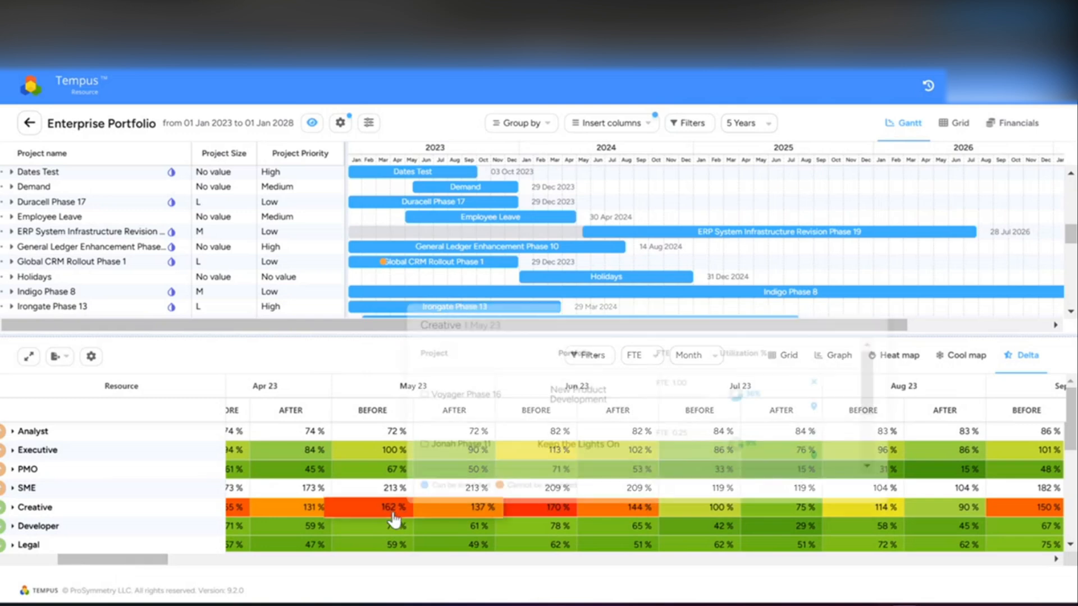
{"action": "scroll", "coordinate": [663, 405], "scroll_direction": "down", "scroll_amount": 3}
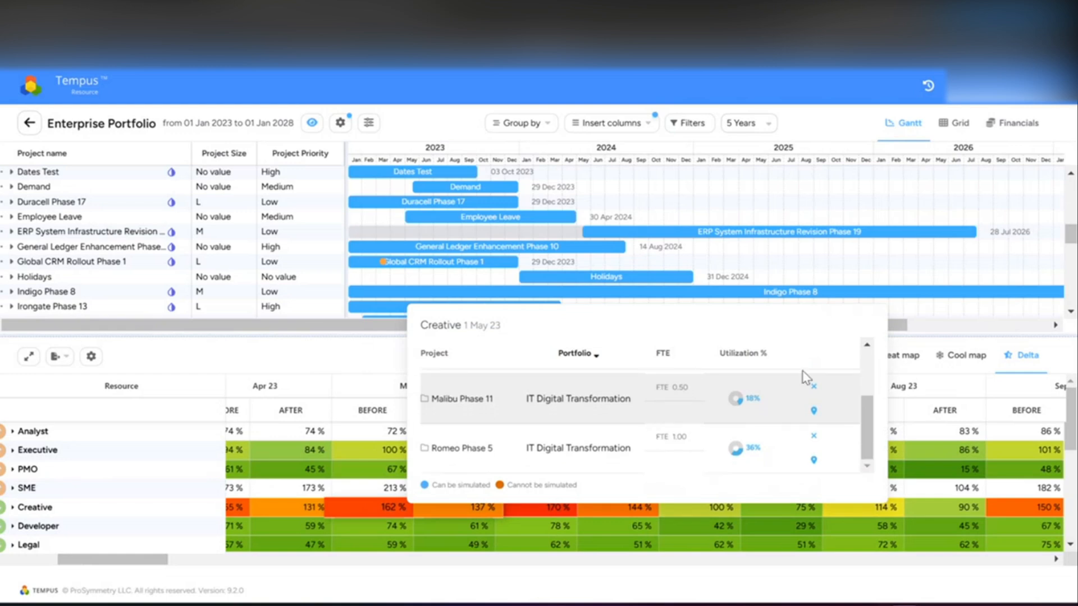
Switch to the Heat map, inspect the projects behind Creative's Oct 23 utilisation, and expand Creative to its individuals
{"action": "left_click", "coordinate": [901, 355]}
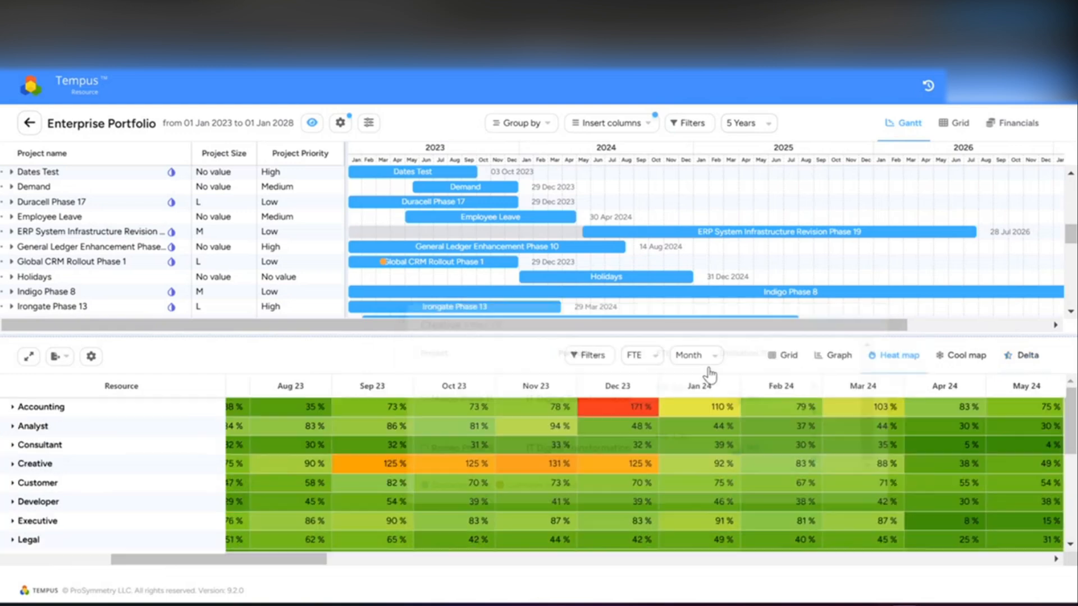
{"action": "left_click", "coordinate": [477, 472]}
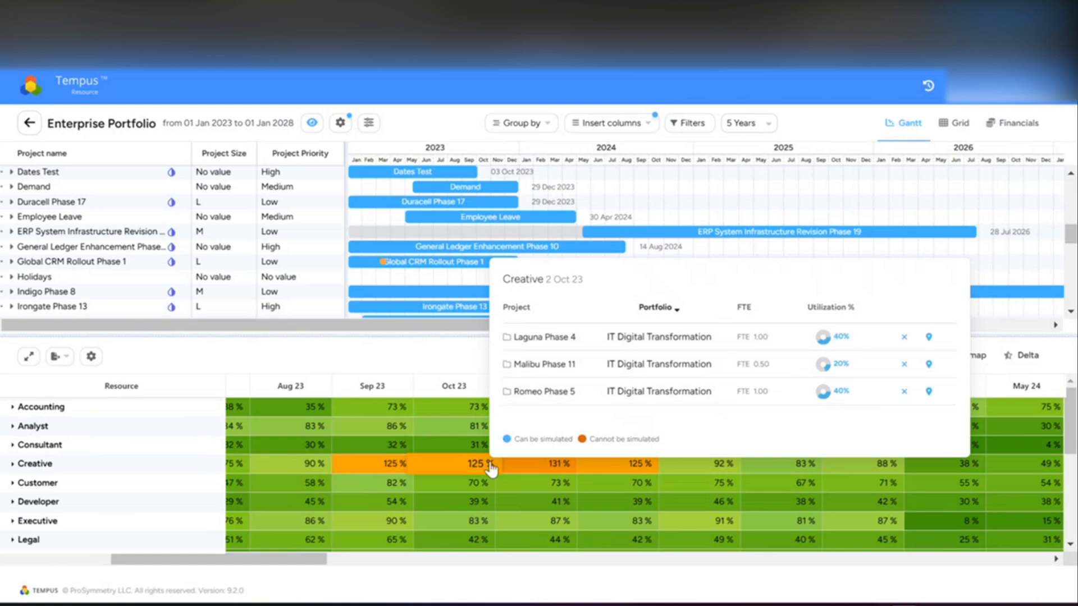
{"action": "left_click", "coordinate": [59, 468]}
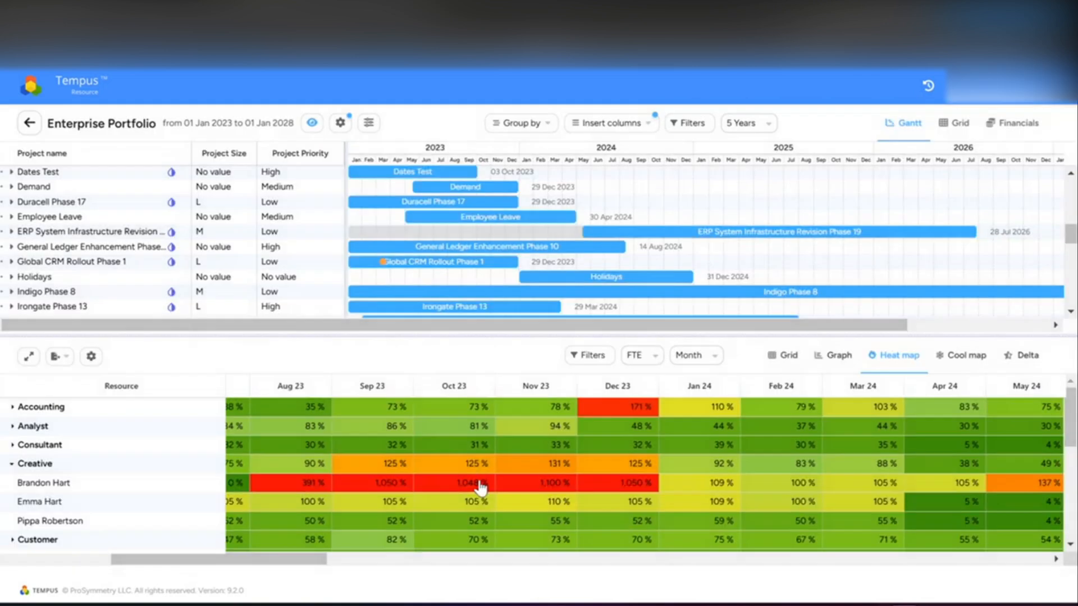
Inspect the project behind the Oct 23 utilisation of the first individual listed under Creative, and close the breakdown
{"action": "left_click", "coordinate": [480, 487]}
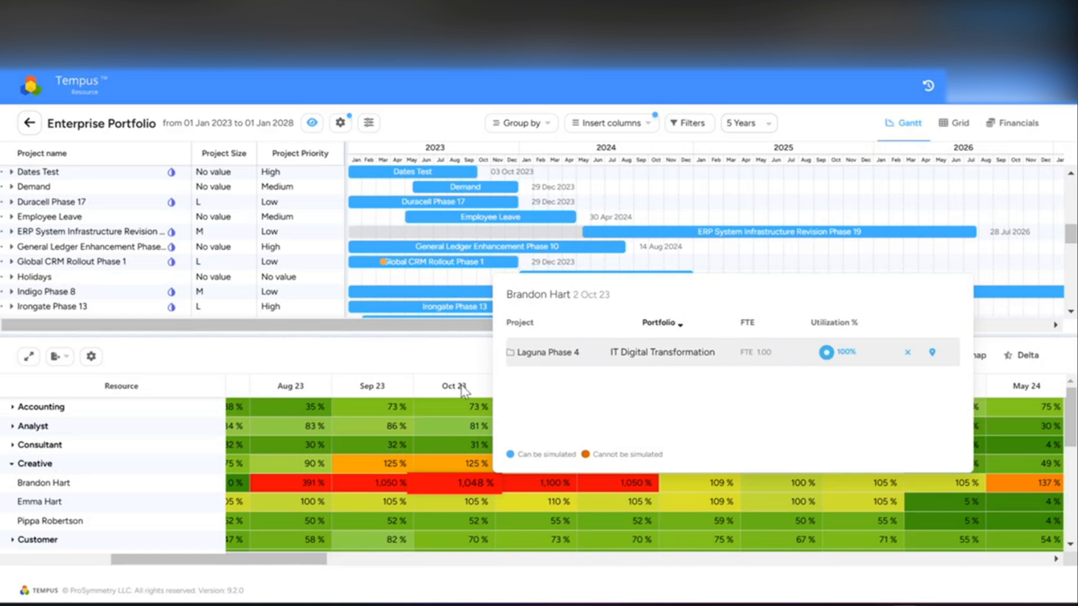
{"action": "left_click", "coordinate": [335, 358]}
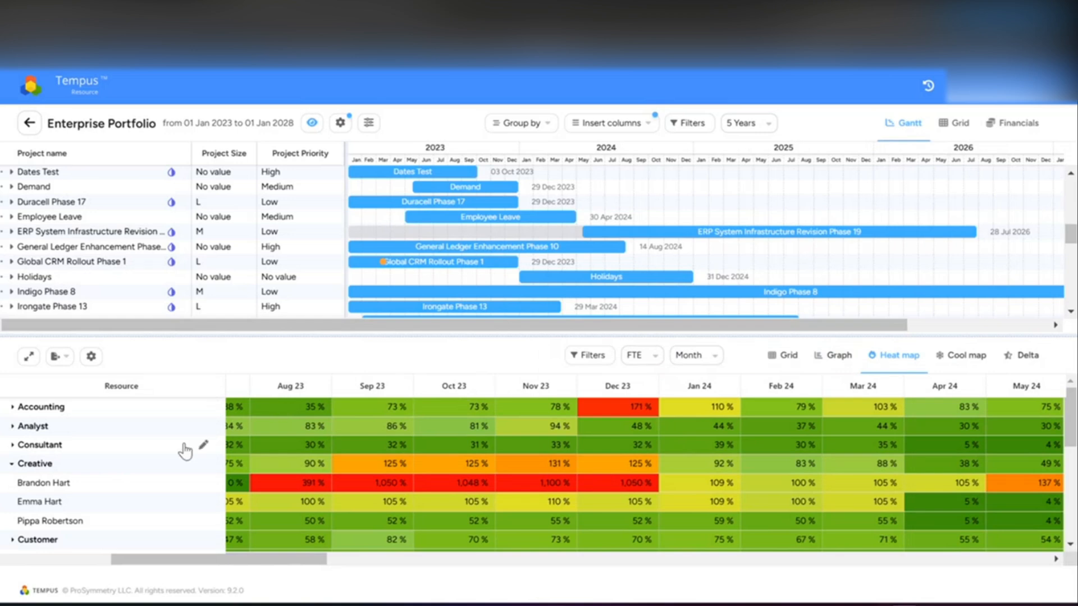
Open the capacity simulation for Creative and preview an increase of 5 resources across the months
{"action": "left_click", "coordinate": [205, 463]}
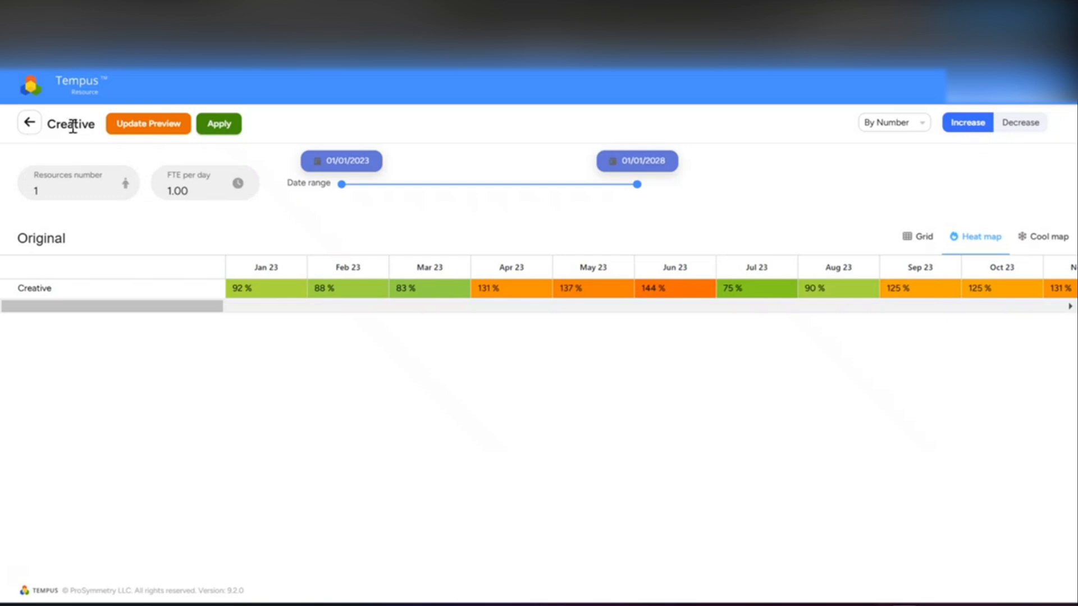
{"action": "left_click", "coordinate": [73, 187]}
{"action": "left_click", "coordinate": [162, 130]}
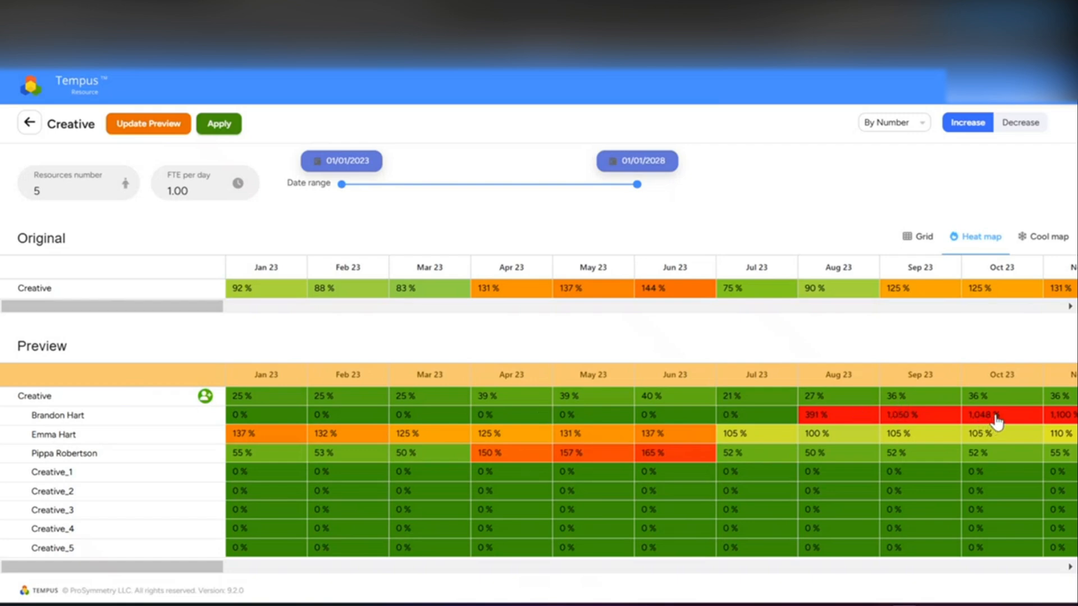
{"action": "left_click_drag", "start_coordinate": [221, 568], "coordinate": [274, 569]}
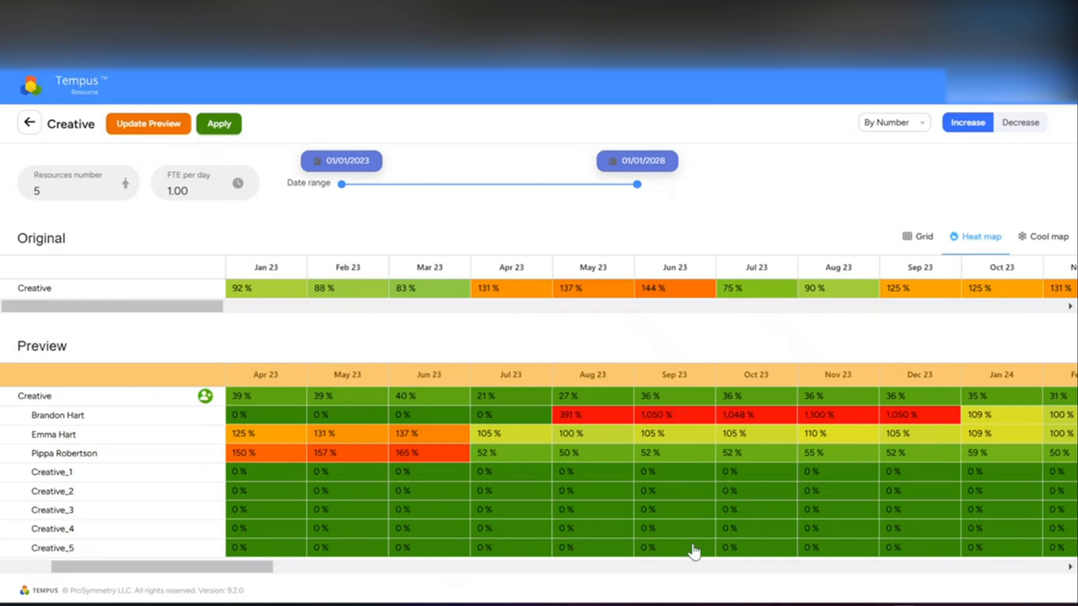
Preview the Creative increase with 3 resources instead, and return to the portfolio without applying it
{"action": "left_click", "coordinate": [87, 189]}
{"action": "left_click", "coordinate": [146, 126]}
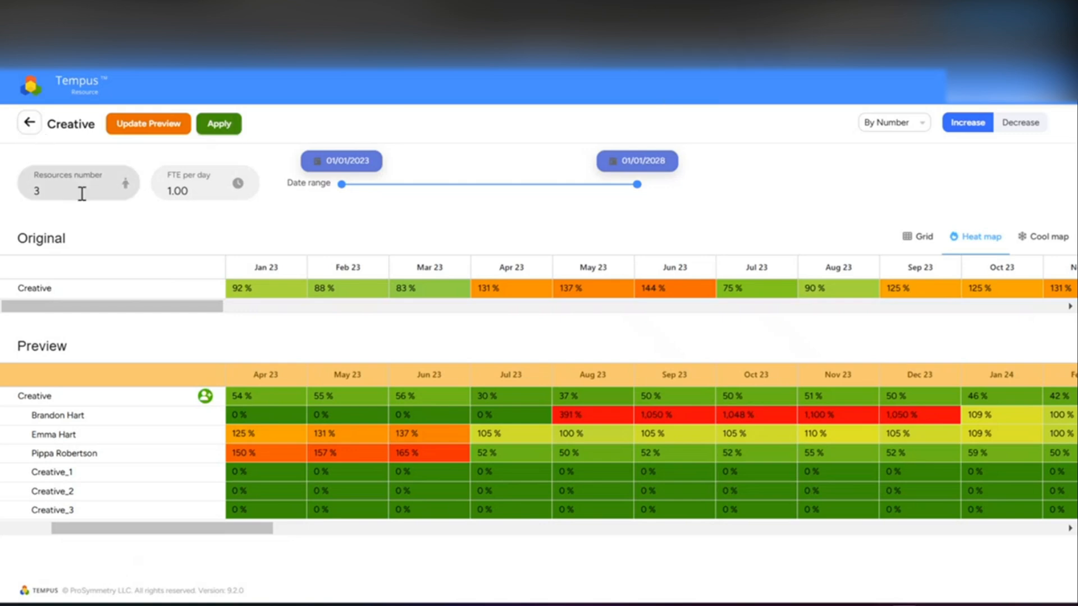
{"action": "left_click", "coordinate": [34, 134]}
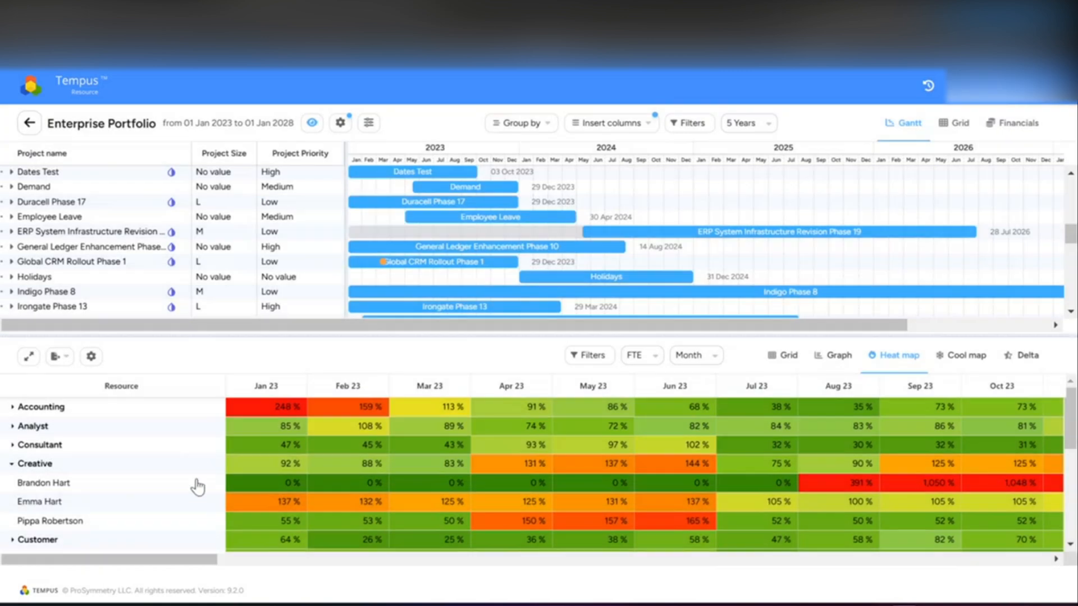
Reopen Creative's capacity simulation and preview a decrease by number that removes the first listed individual
{"action": "left_click", "coordinate": [202, 464]}
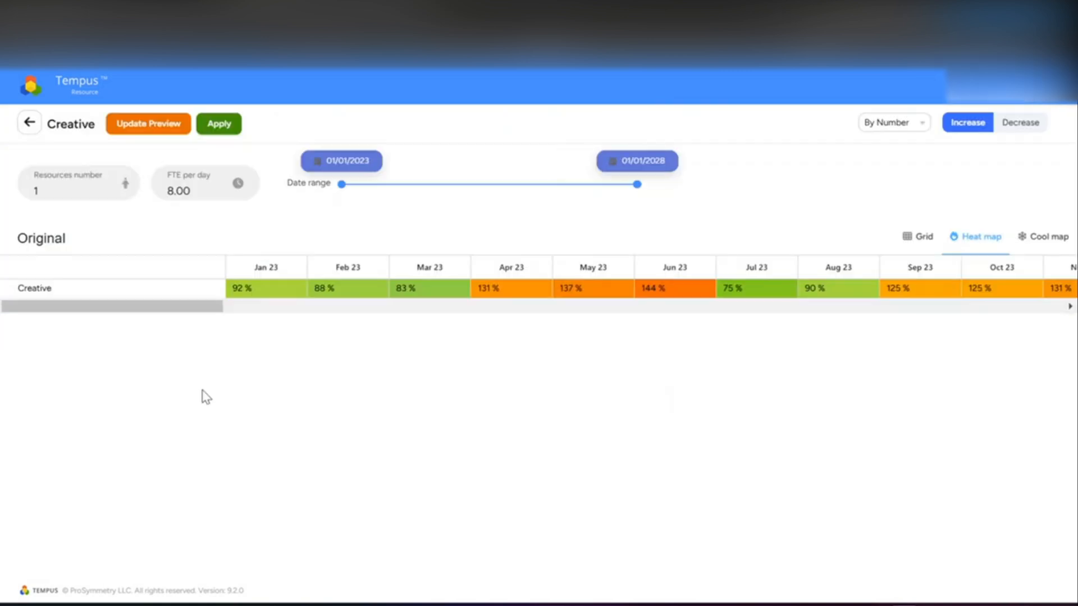
{"action": "left_click", "coordinate": [1041, 119]}
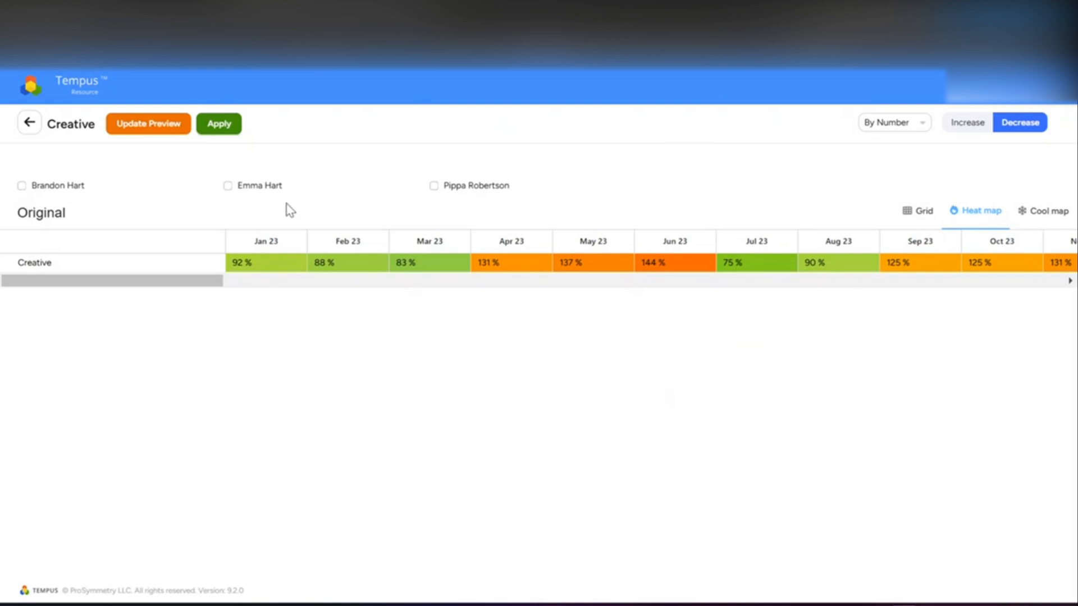
{"action": "left_click", "coordinate": [51, 188]}
{"action": "left_click", "coordinate": [185, 130]}
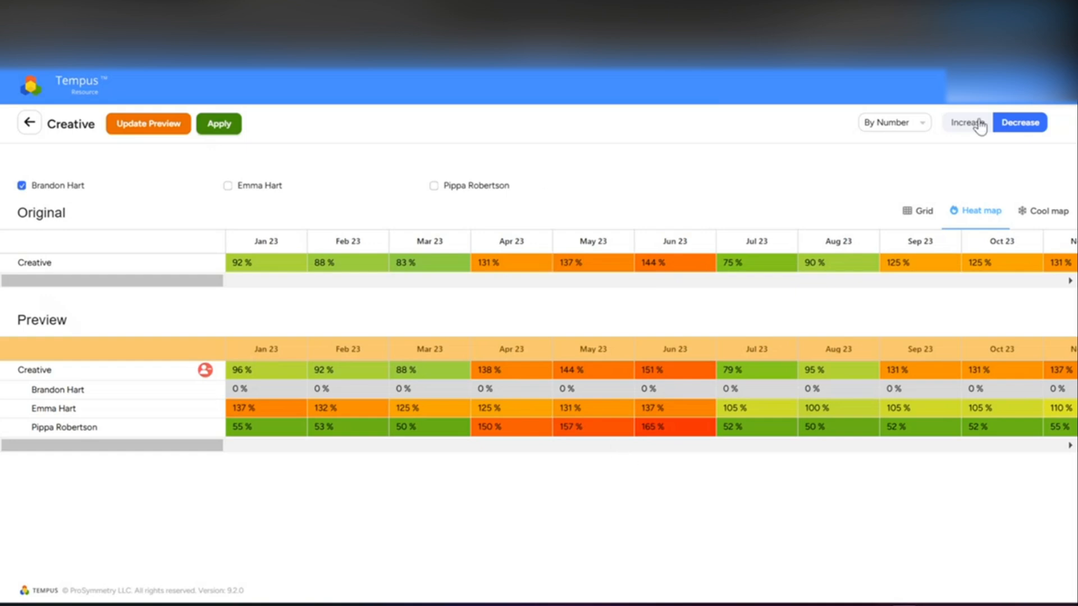
Change Creative's decrease simulation from By Number to By Percent
{"action": "left_click", "coordinate": [917, 128]}
{"action": "left_click", "coordinate": [908, 166]}
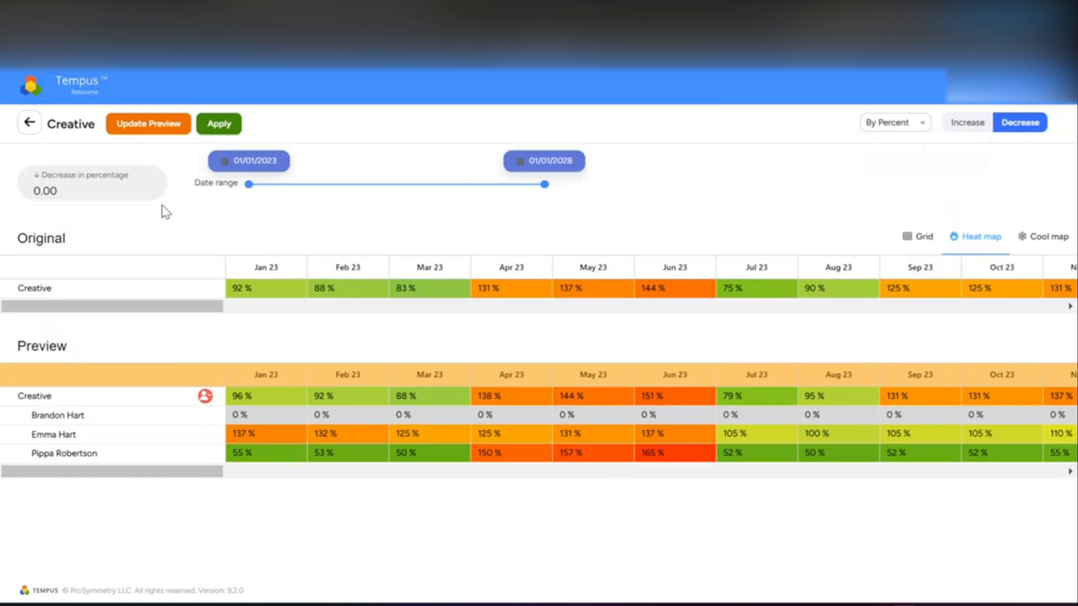